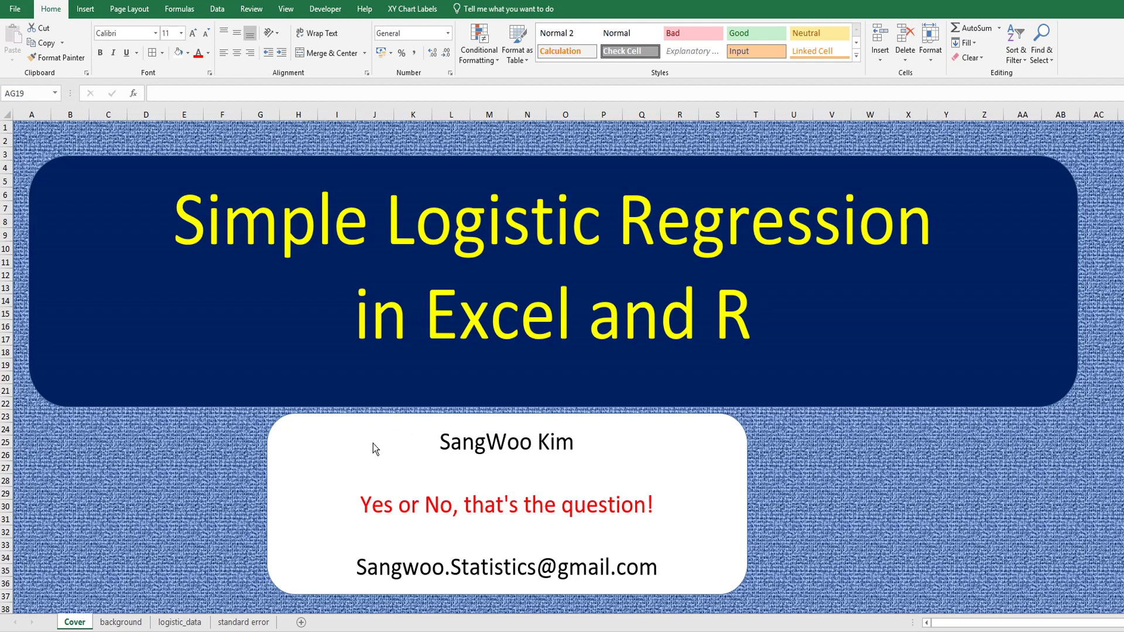
- Switch to the background sheet that lists the logistic regression formulas
click(138, 621)
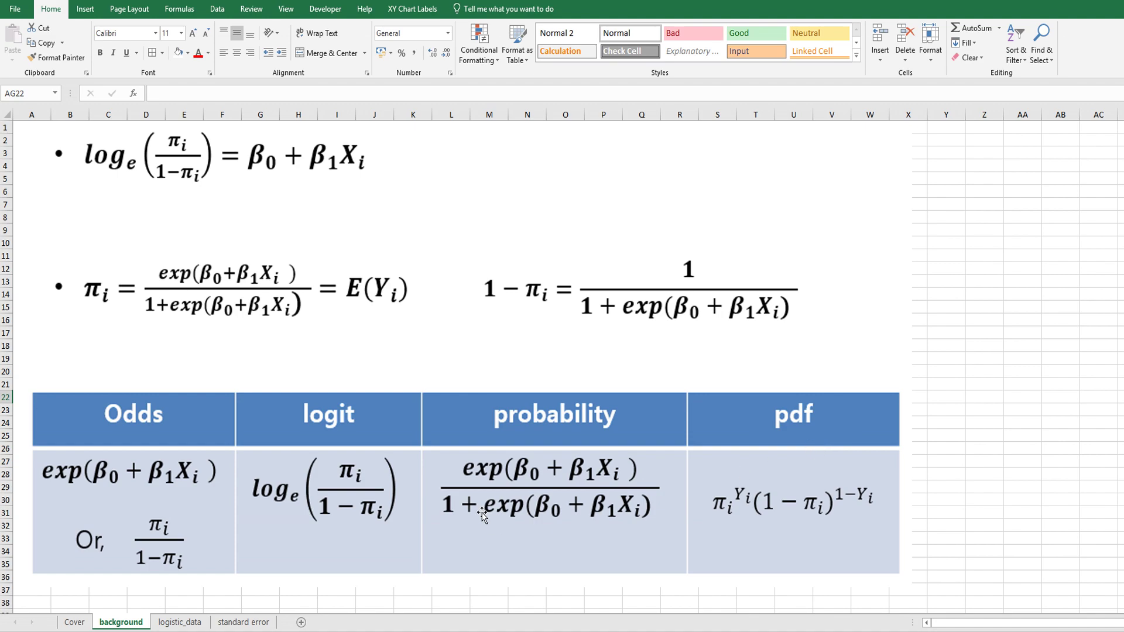
- Open the logistic_data sheet with the Id, X1, Y data and the R glm output
click(175, 622)
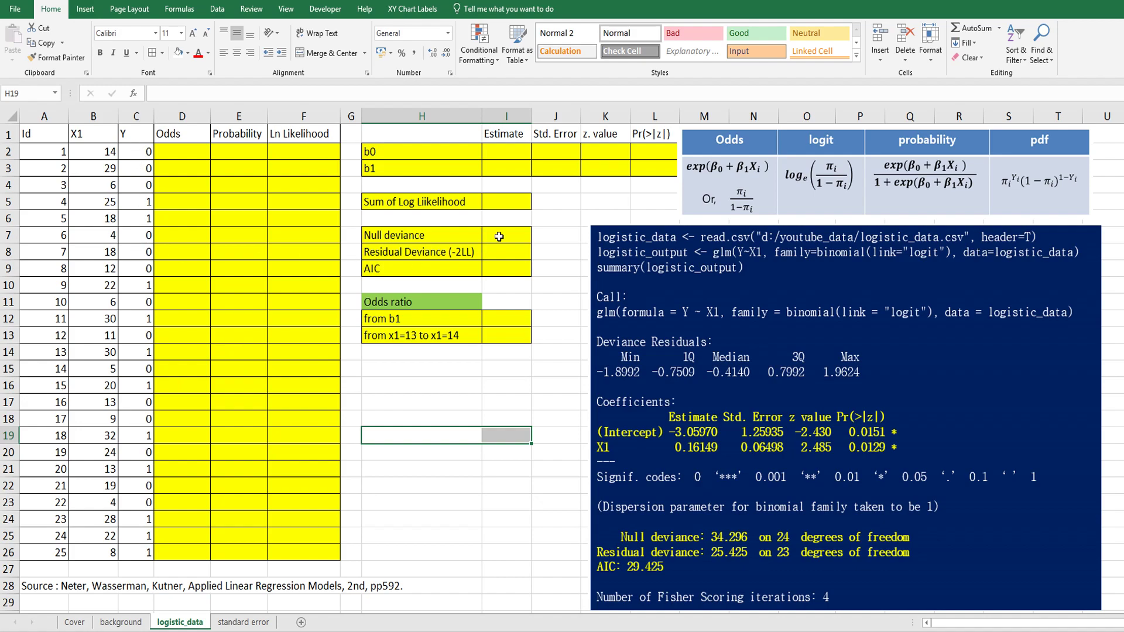
click(727, 192)
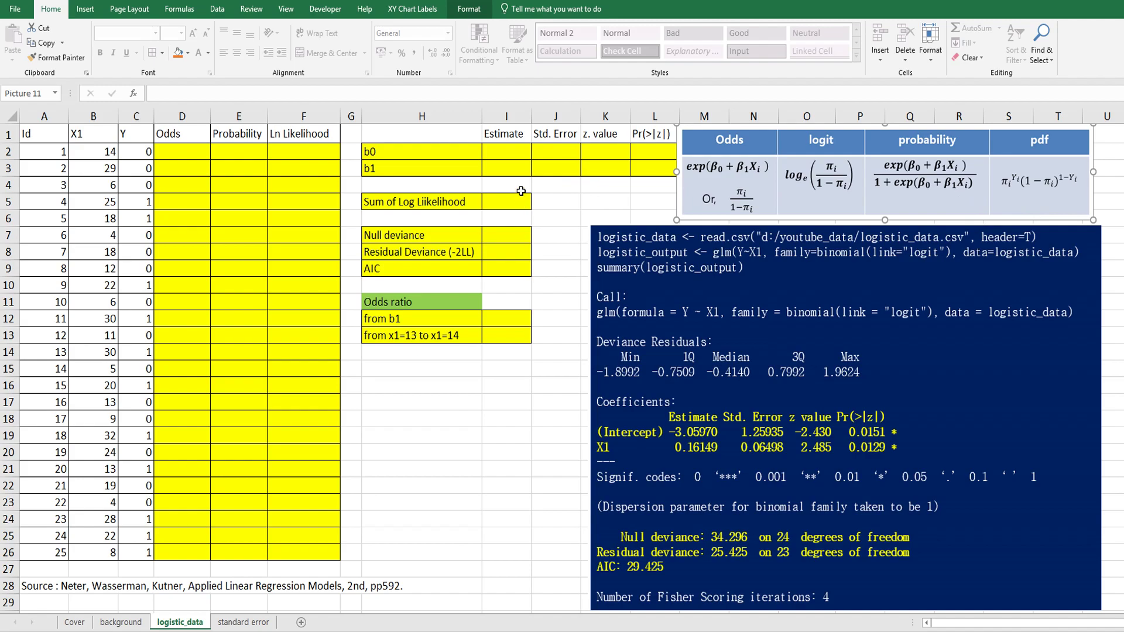
click(172, 152)
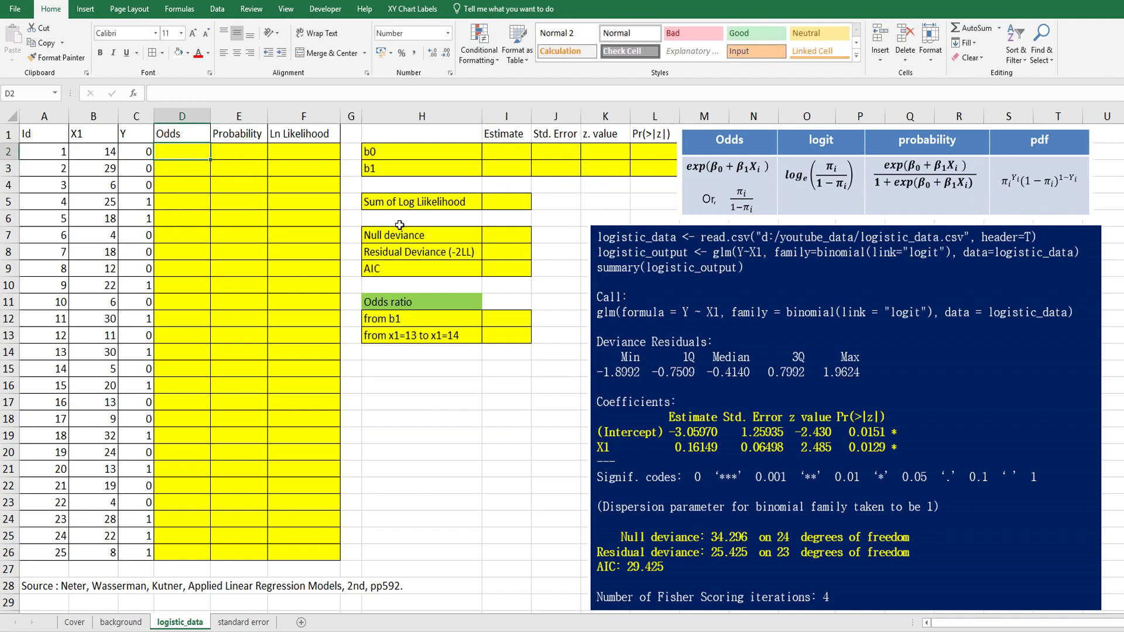
- Enter =EXP($I$2+$I$3*B2) in D2 and fill it down the Odds column to row 26
text(=)
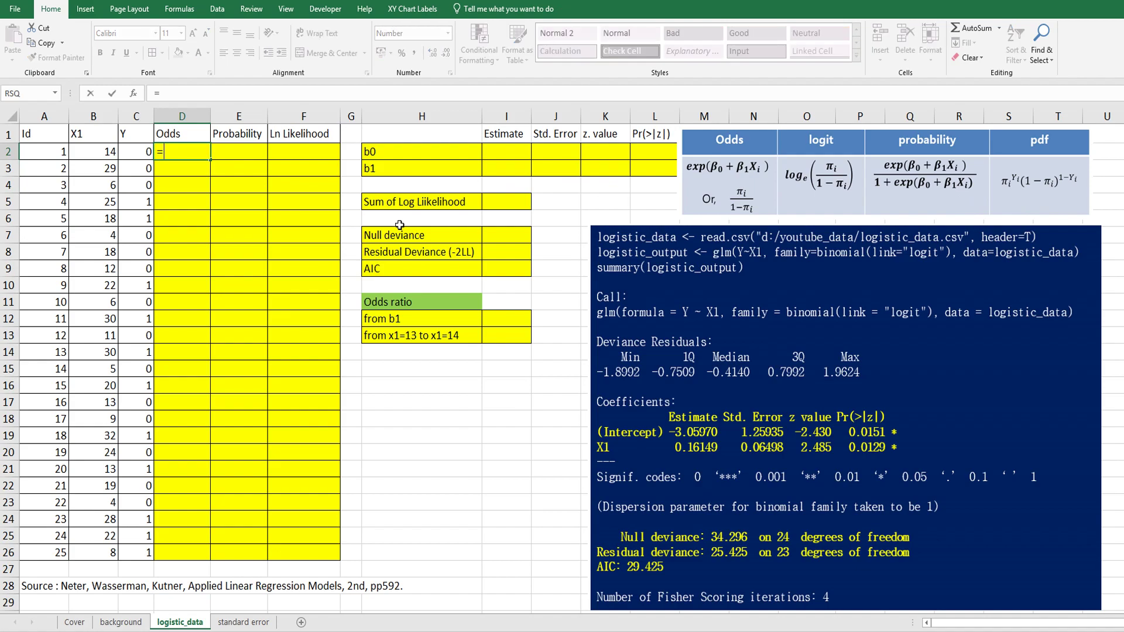
text(exp()
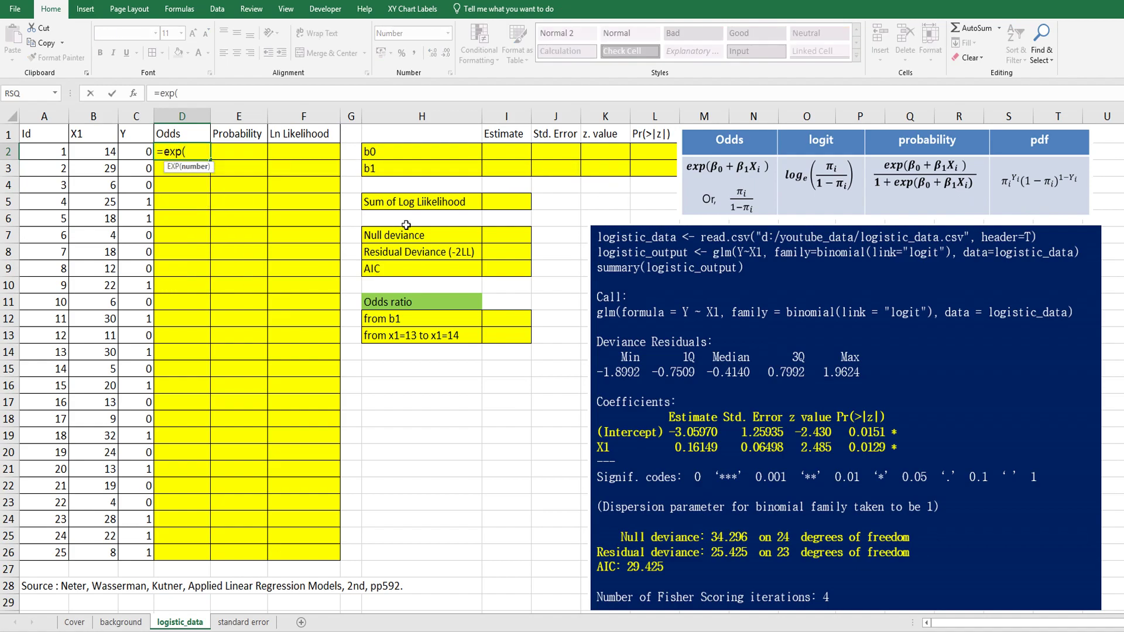
click(526, 151)
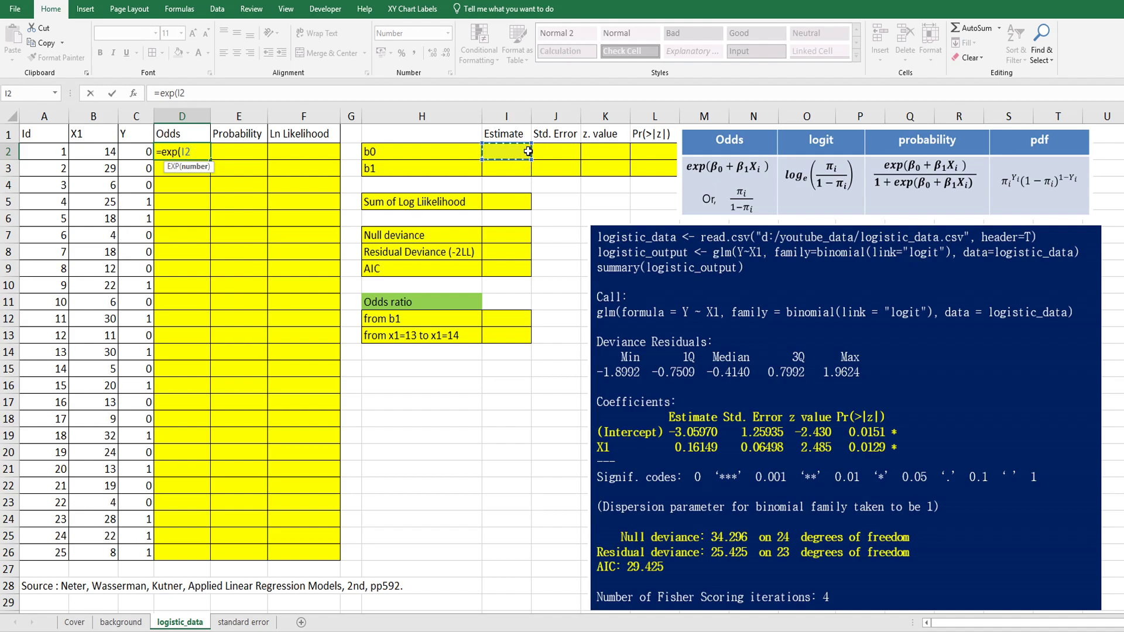
key(F4)
text(+)
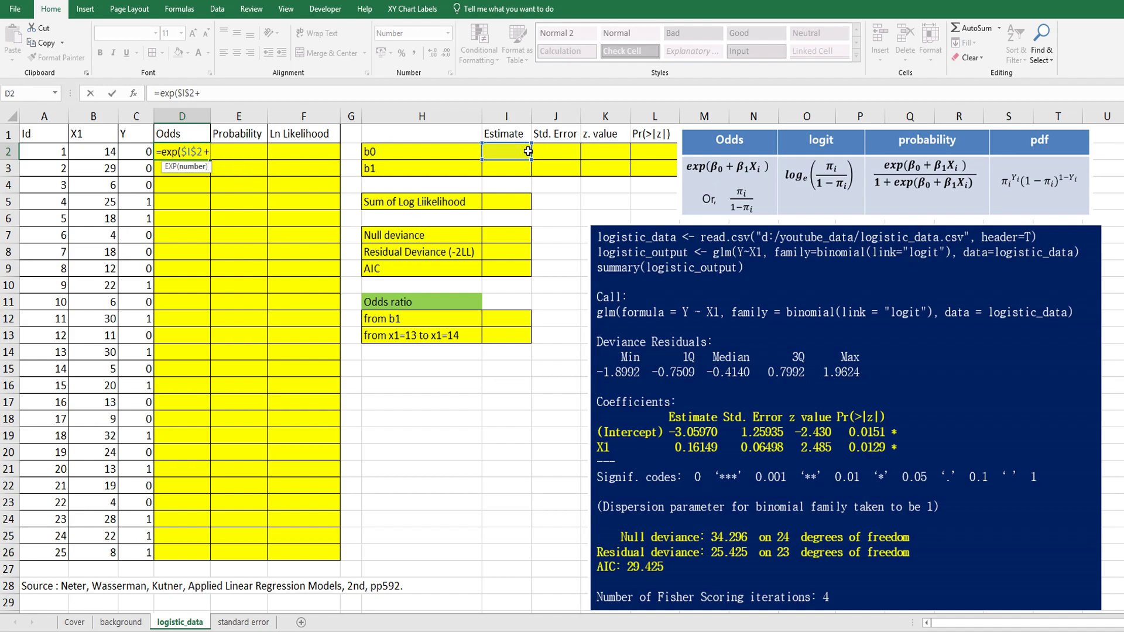
click(525, 168)
key(F4)
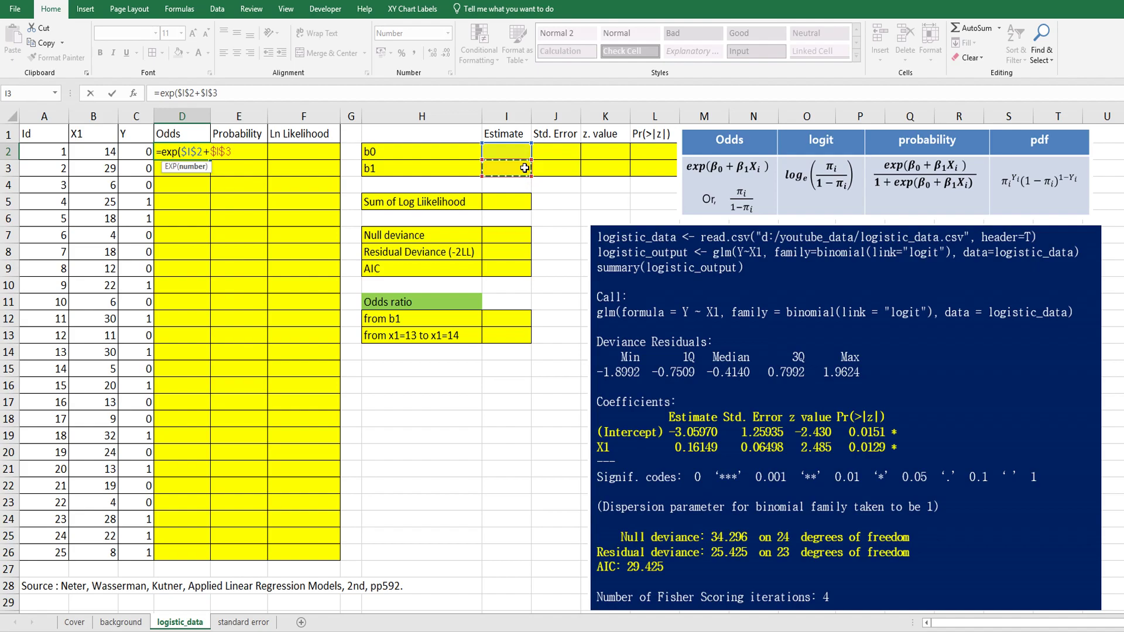
text(*)
click(98, 153)
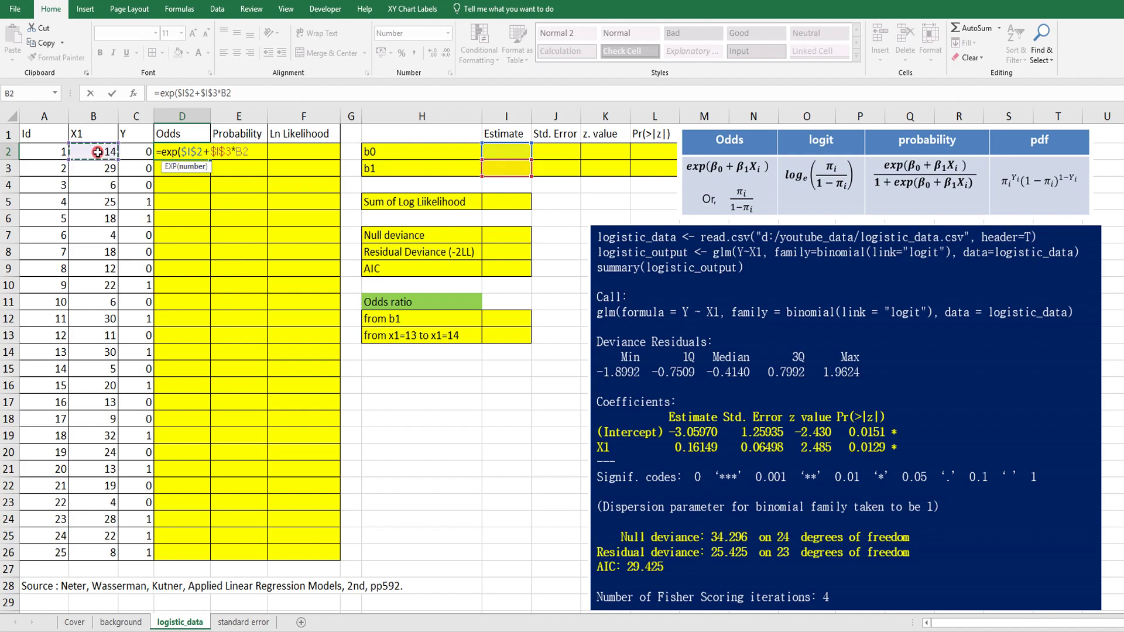
text())
key(Return)
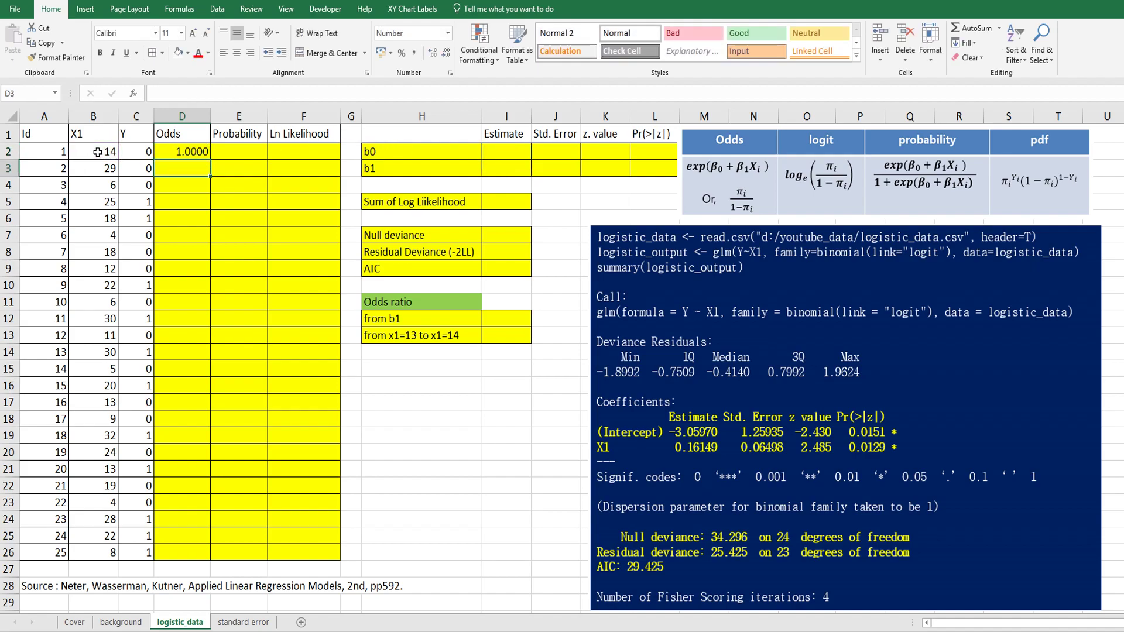
click(206, 152)
key(ctrl+c)
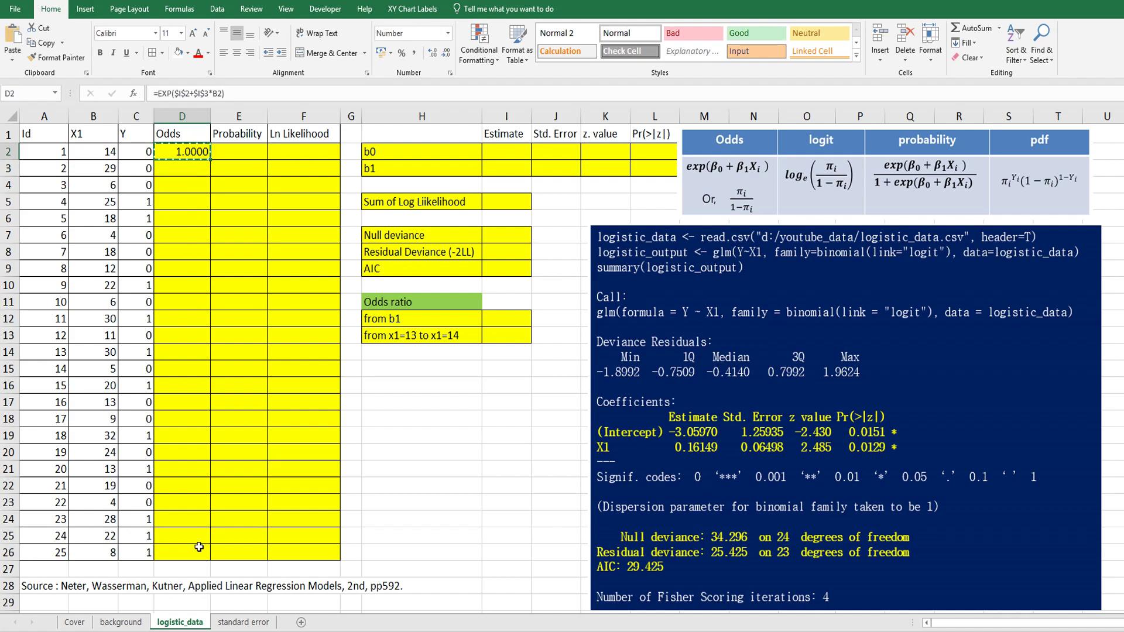
shift+click(199, 547)
key(ctrl+v)
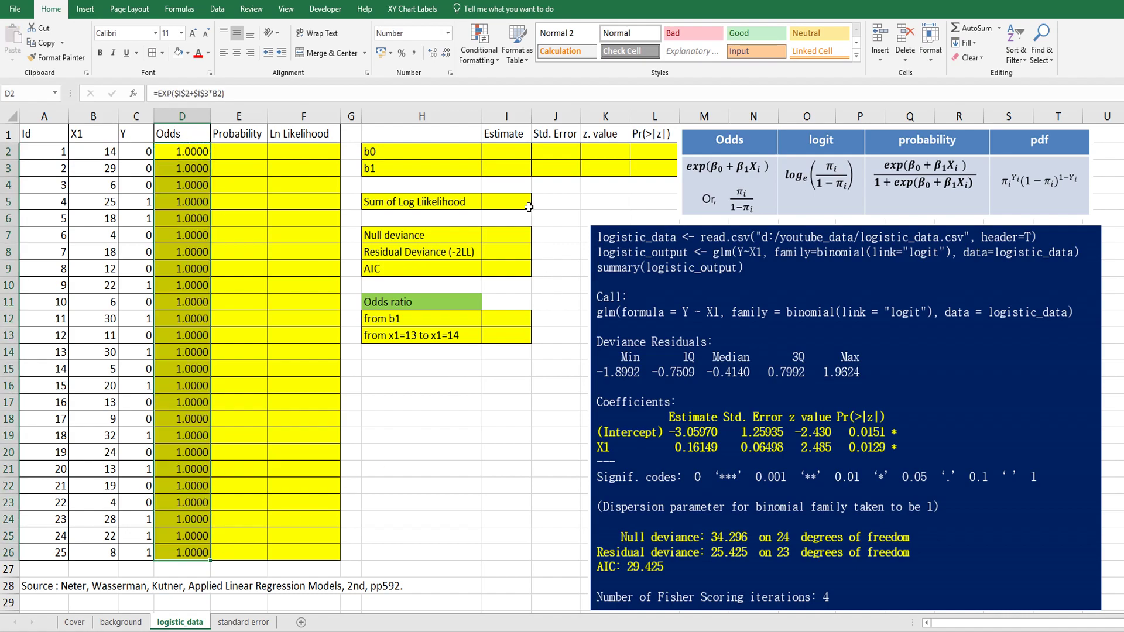
- Set the starting values of b0 (I2) and b1 (I3) to 0
click(507, 152)
text(0)
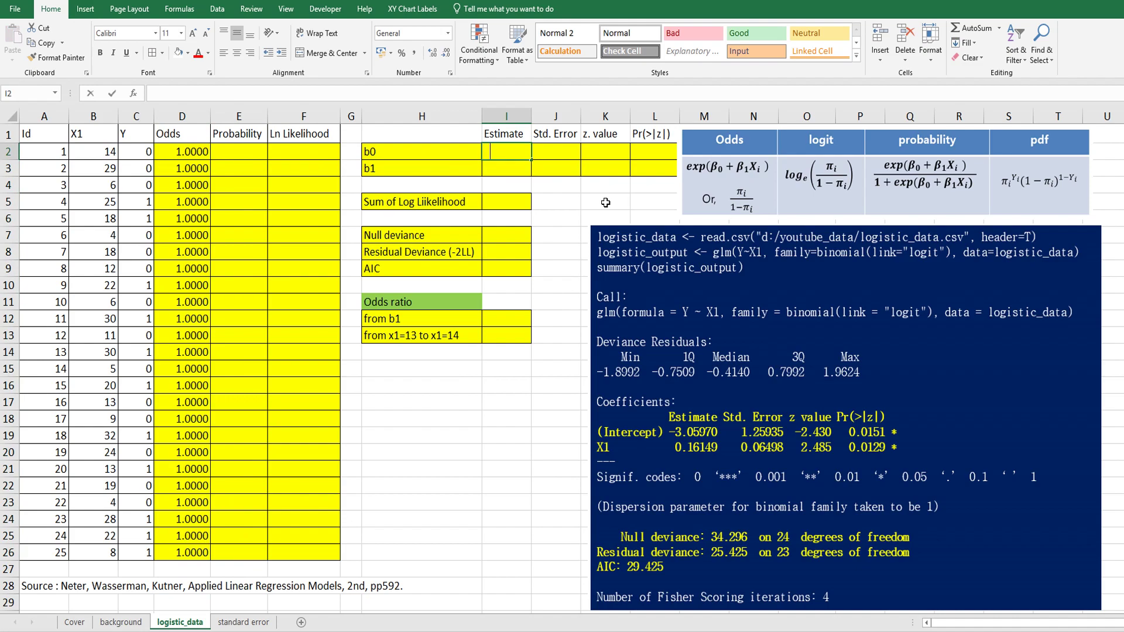
key(Return)
text(0)
key(Return)
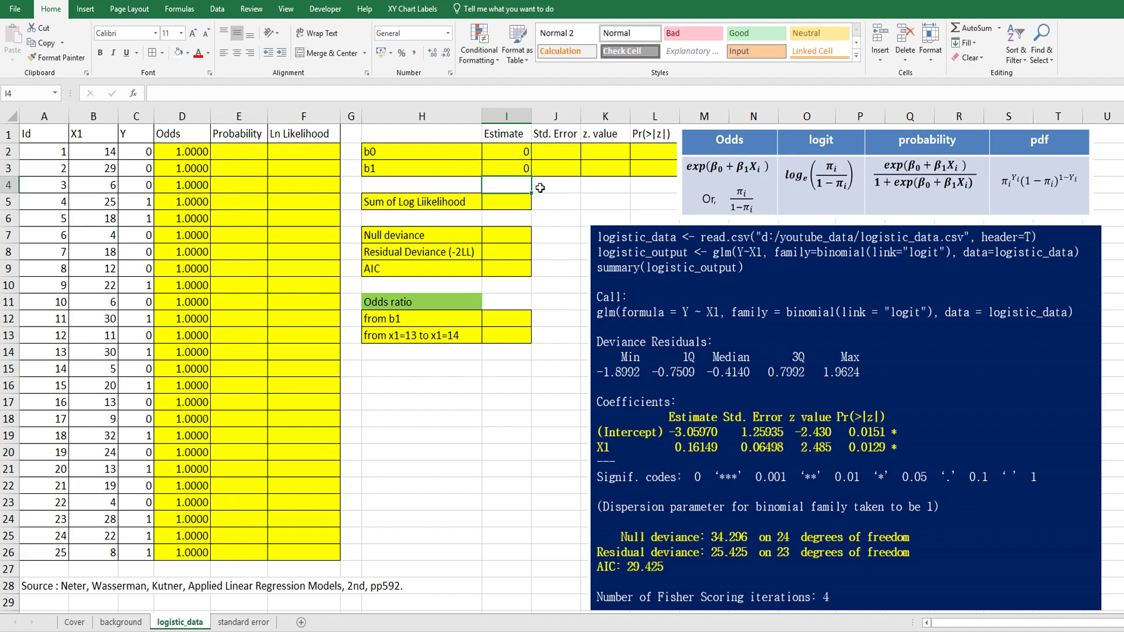
- Enter =D2/(1+D2) in E2 and fill the Probability column down to row 26
click(255, 154)
text(=)
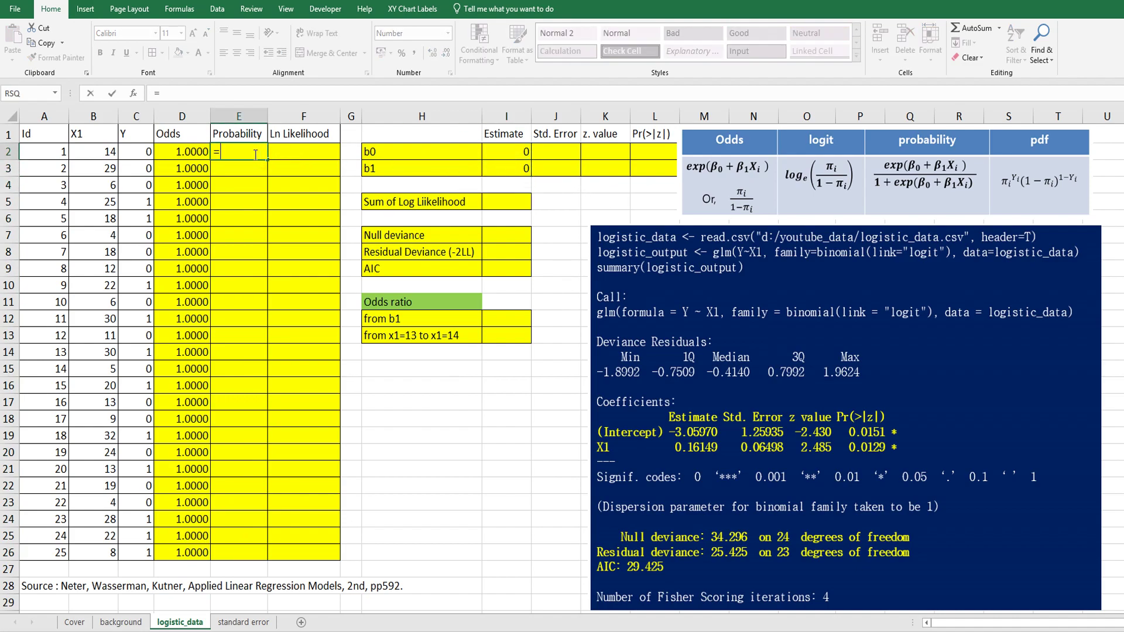
text(D2)
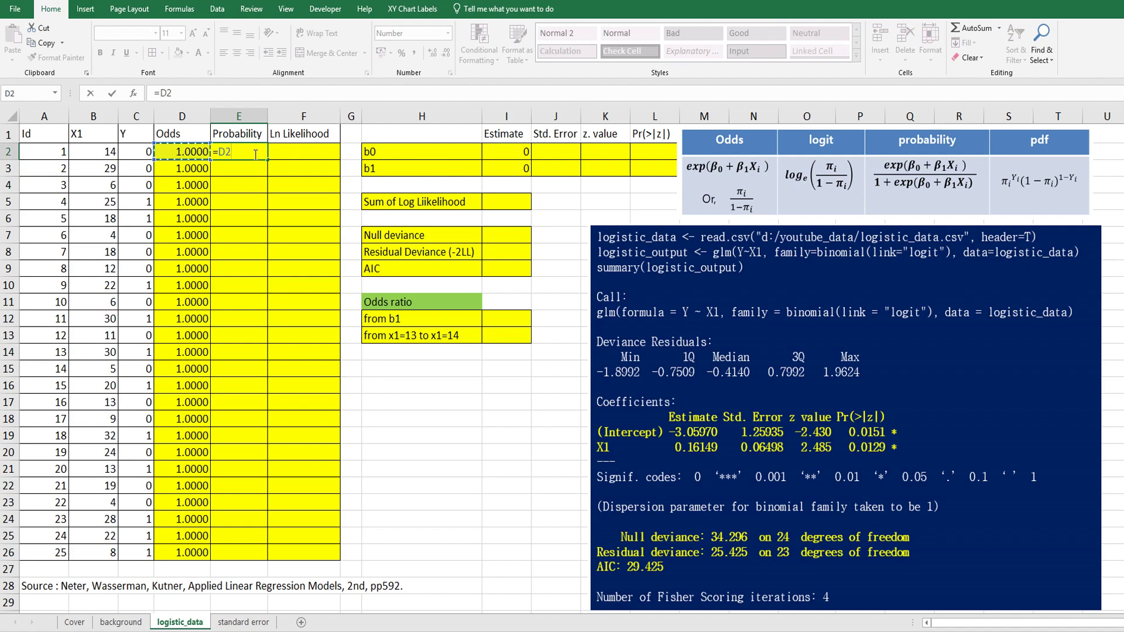
text(/(1+D2))
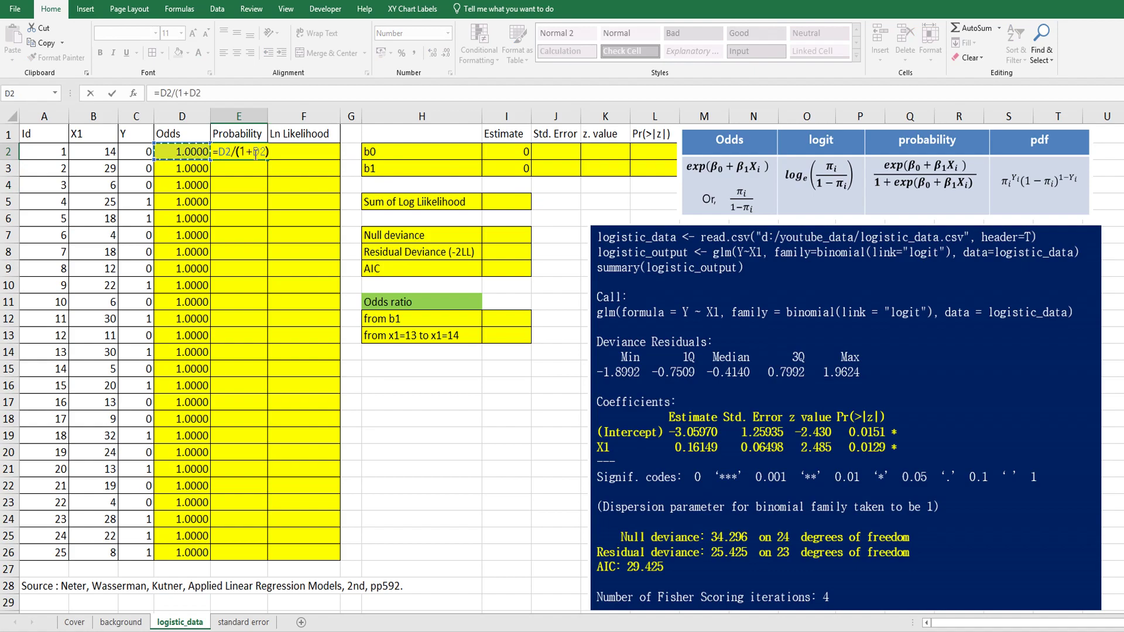
key(Return)
click(254, 154)
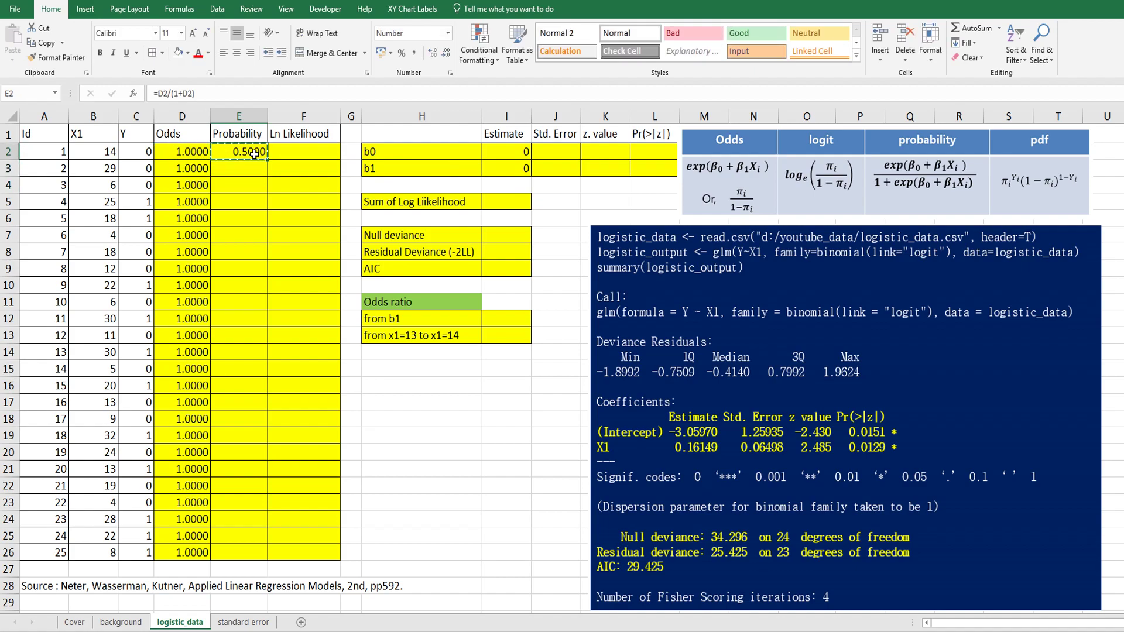
key(ctrl+c)
shift+click(246, 549)
key(ctrl+v)
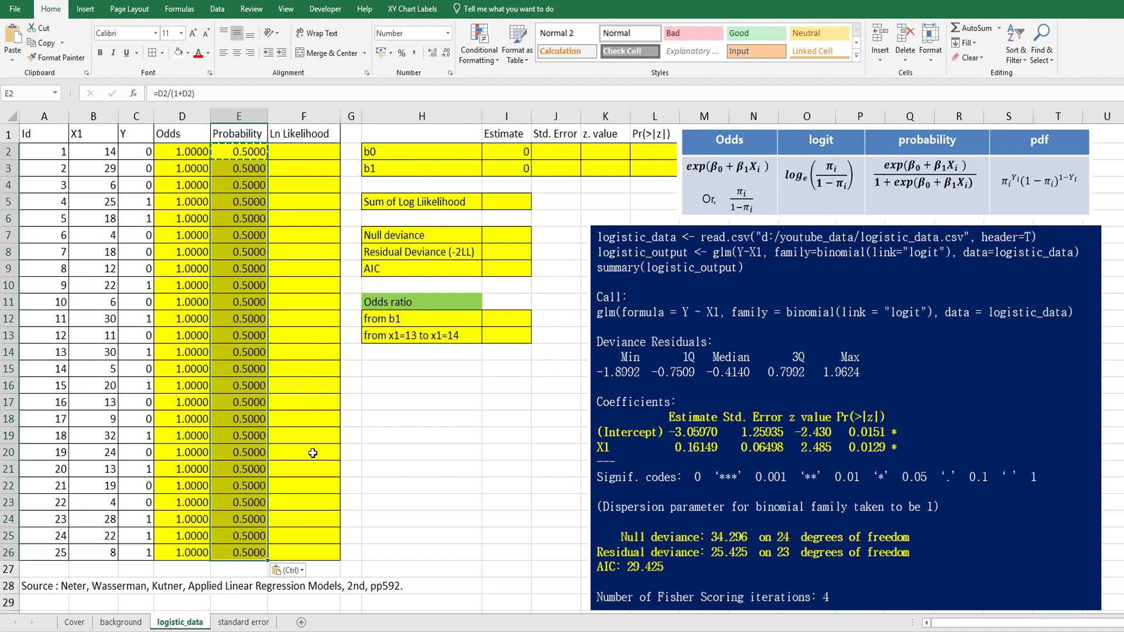
key(Escape)
click(303, 156)
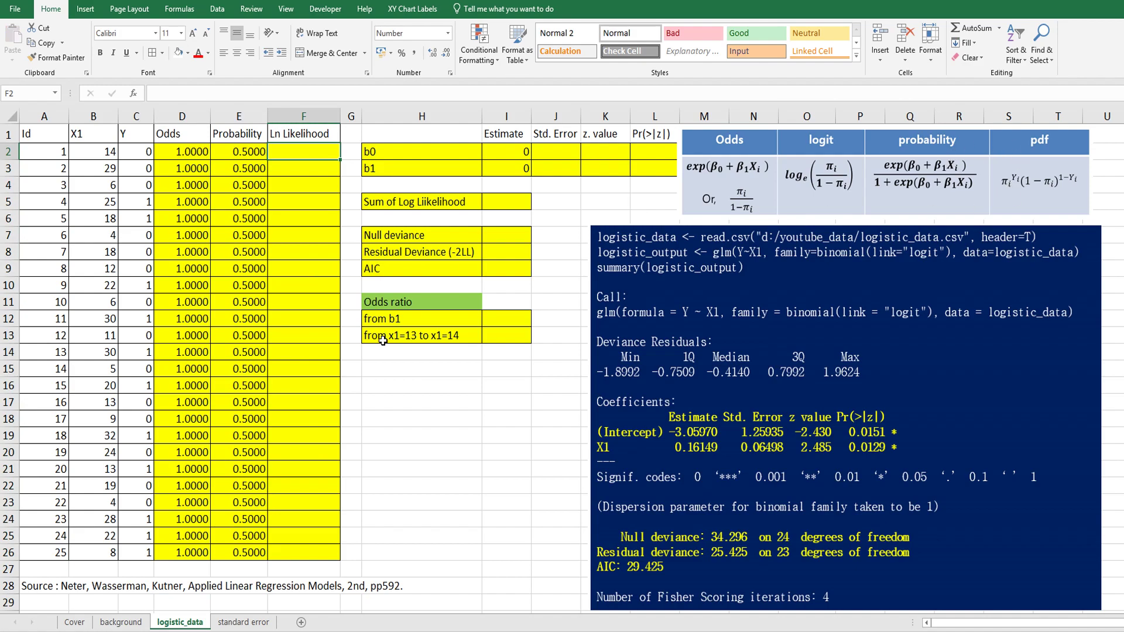
- Enter the log-likelihood Y·ln(p)+(1−Y)·ln(1−p) in F2 and fill it to F26
text(=)
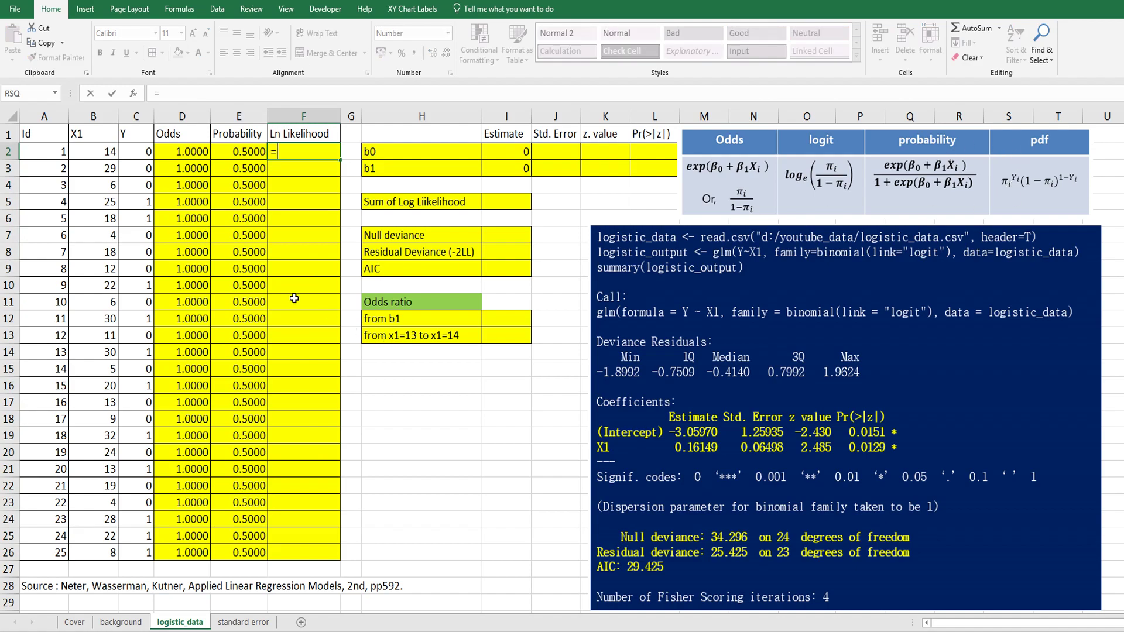
click(143, 154)
text(*)
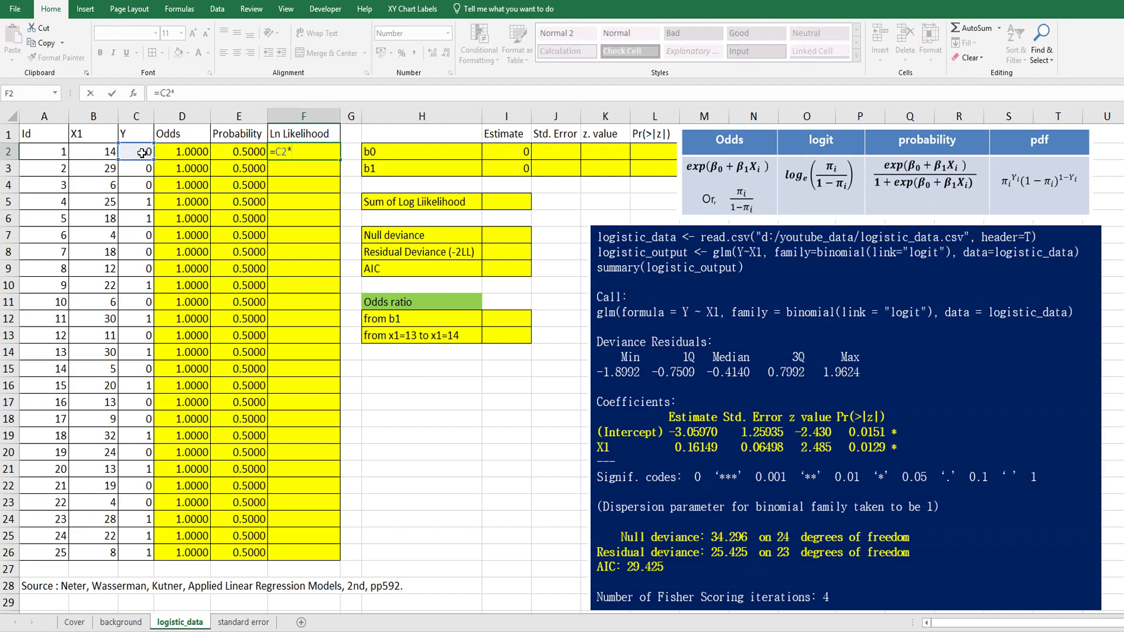
text((ln()
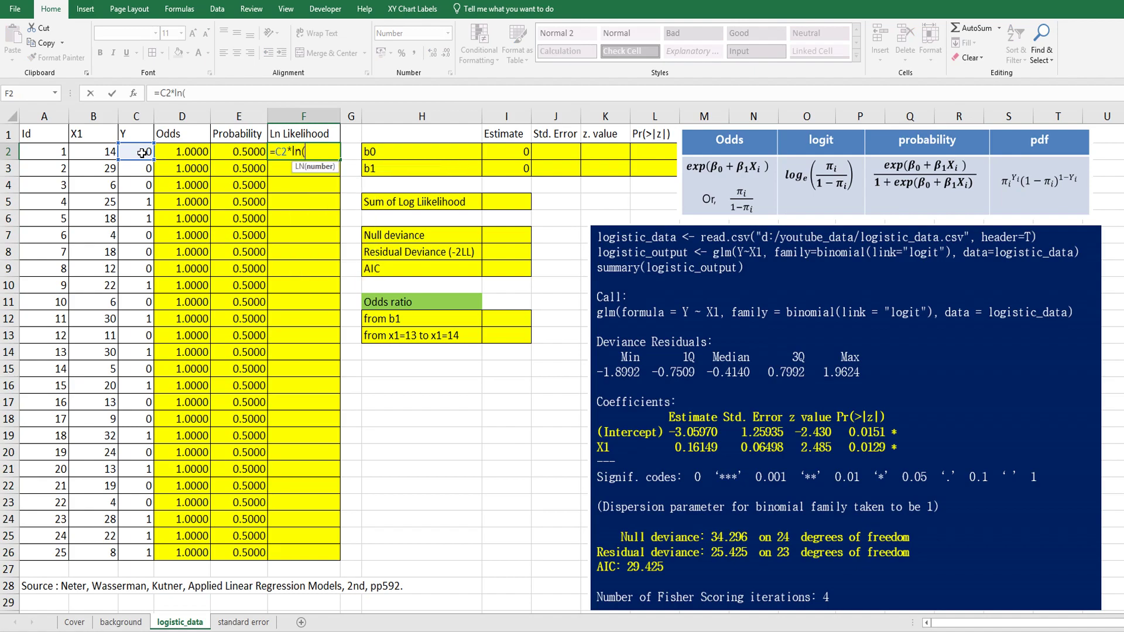
click(231, 150)
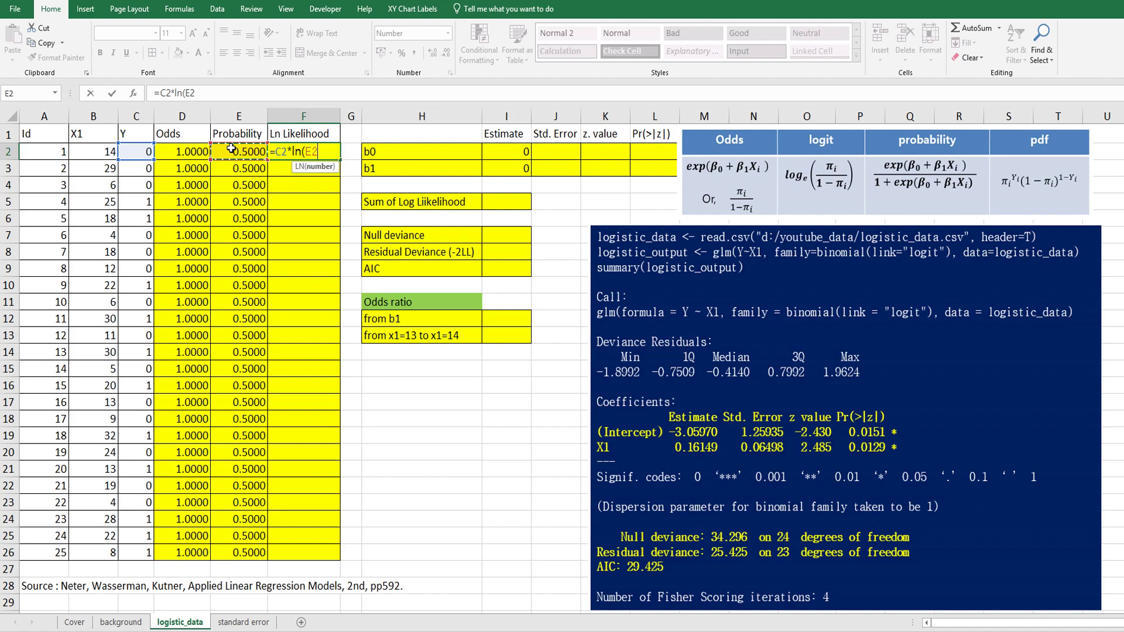
text()+)
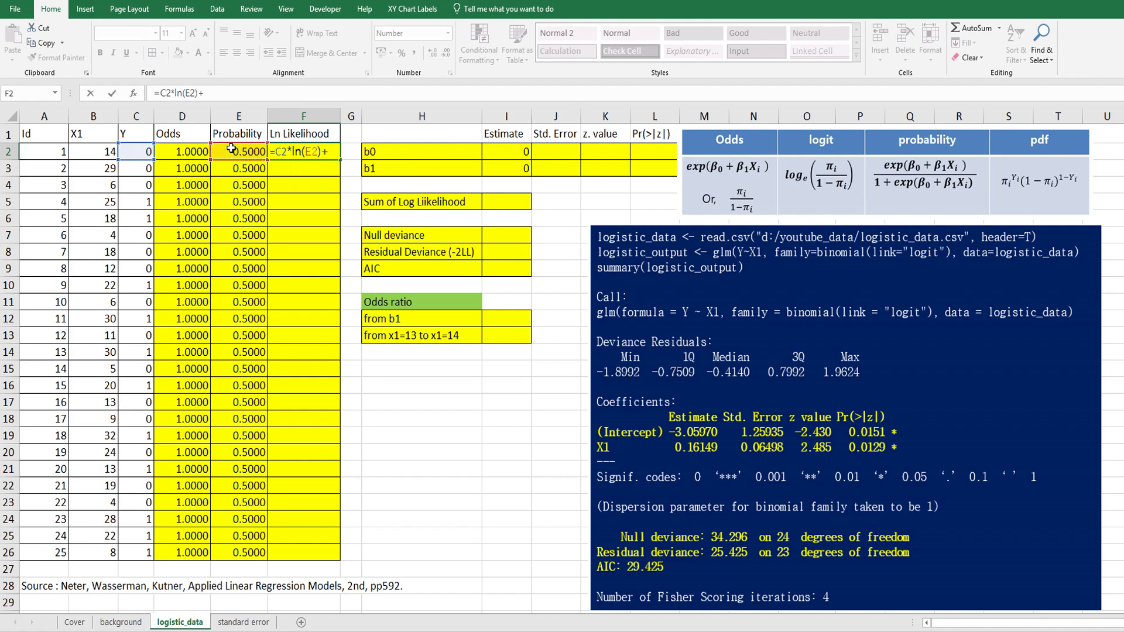
text((1-)
click(147, 152)
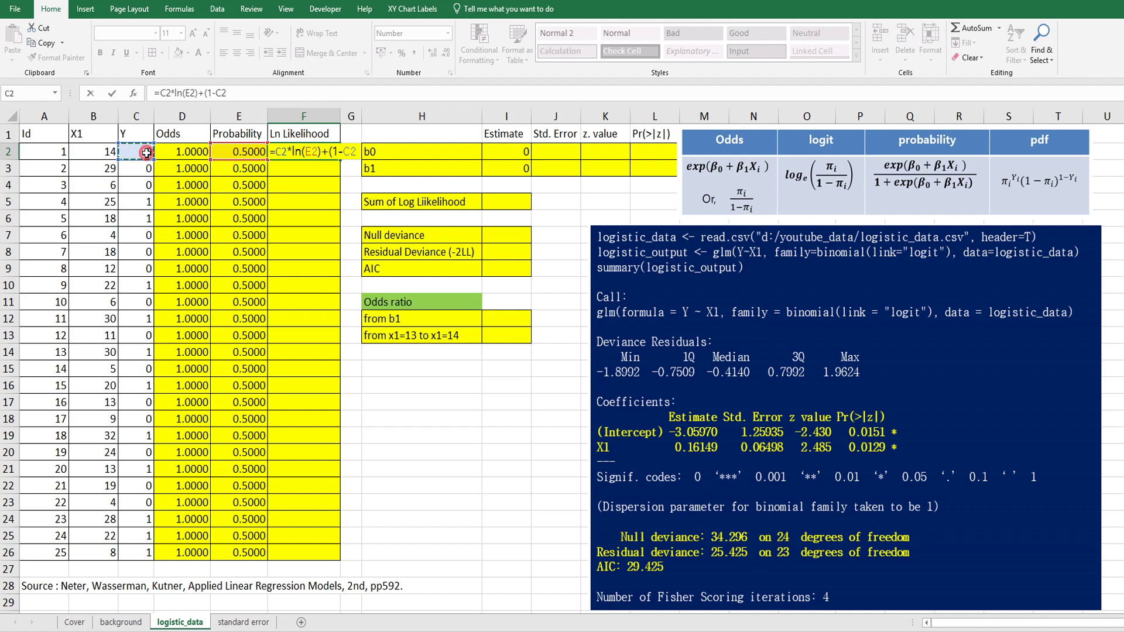
text()*ln()
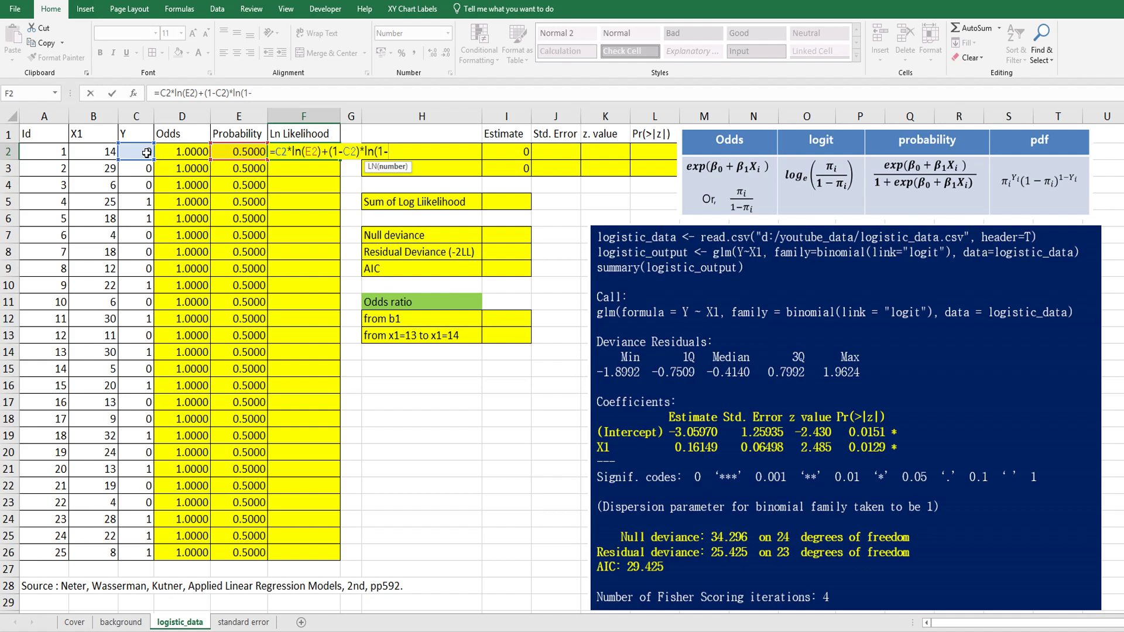
text(1-)
click(235, 152)
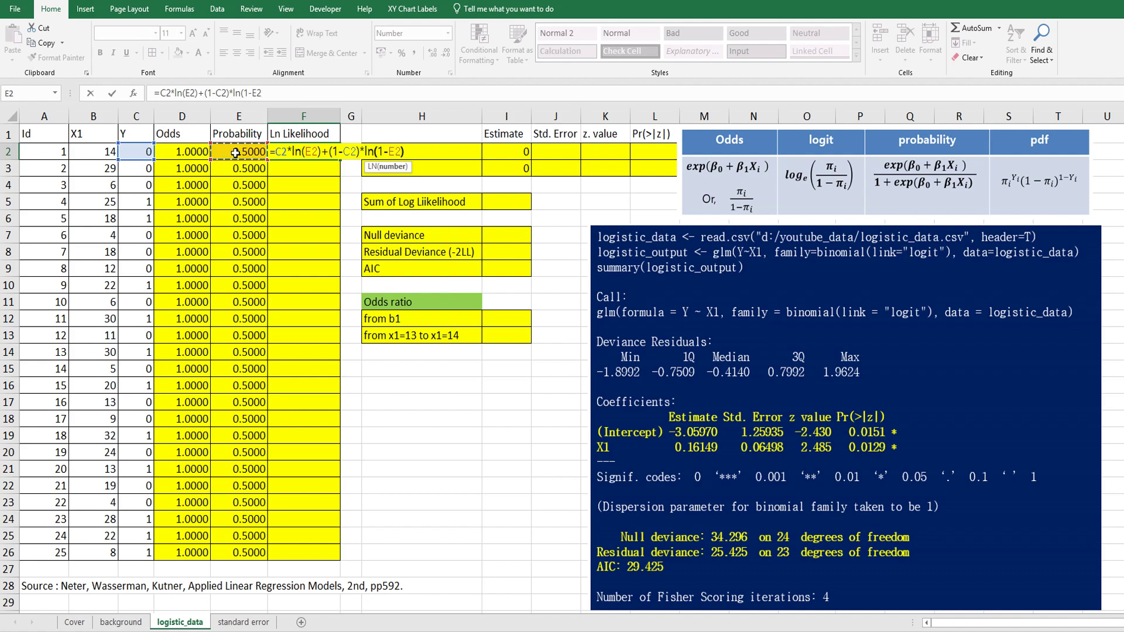
key(Return)
key(Up)
key(ctrl+c)
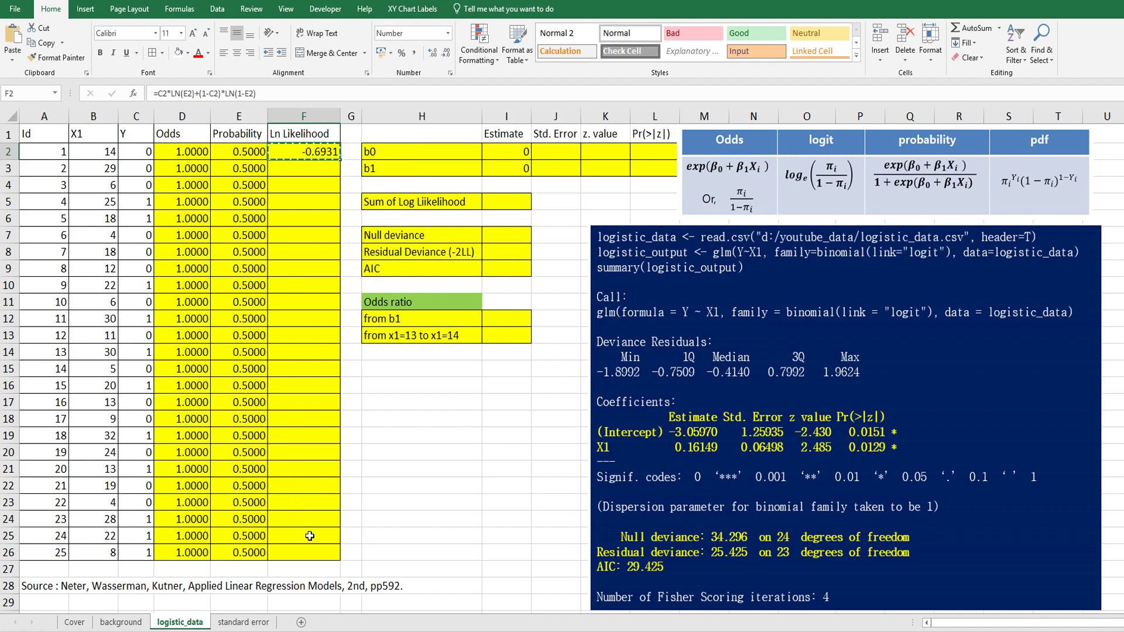
shift+click(312, 552)
key(ctrl+v)
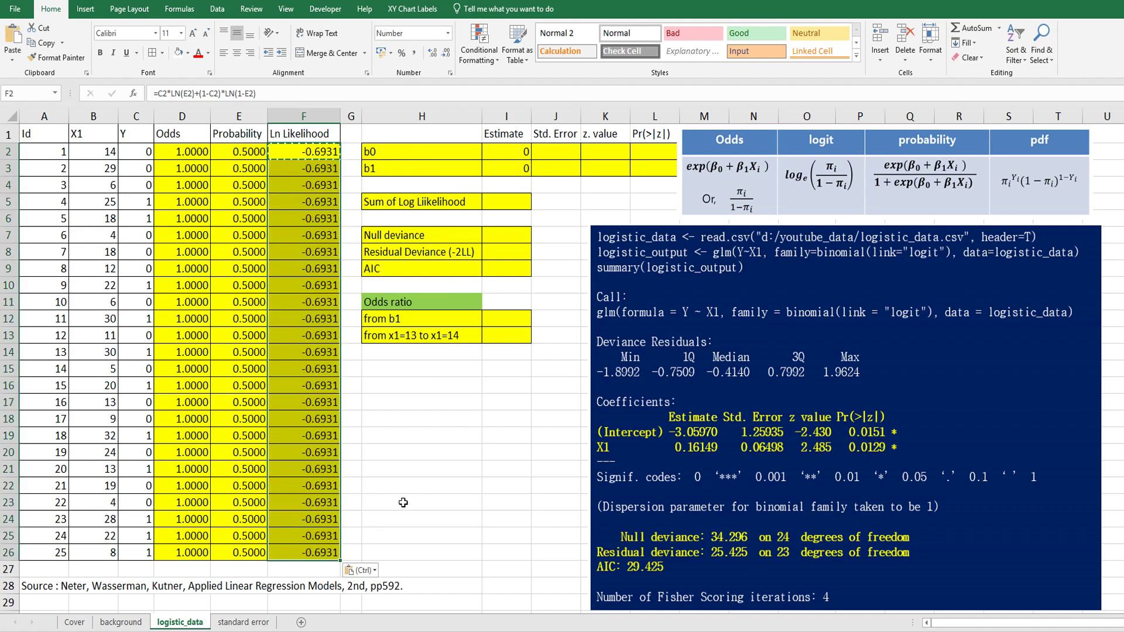
key(Escape)
- Total the column with =SUM(F2:F26) beside Sum of Log Likelihood, giving -17.3287
click(500, 209)
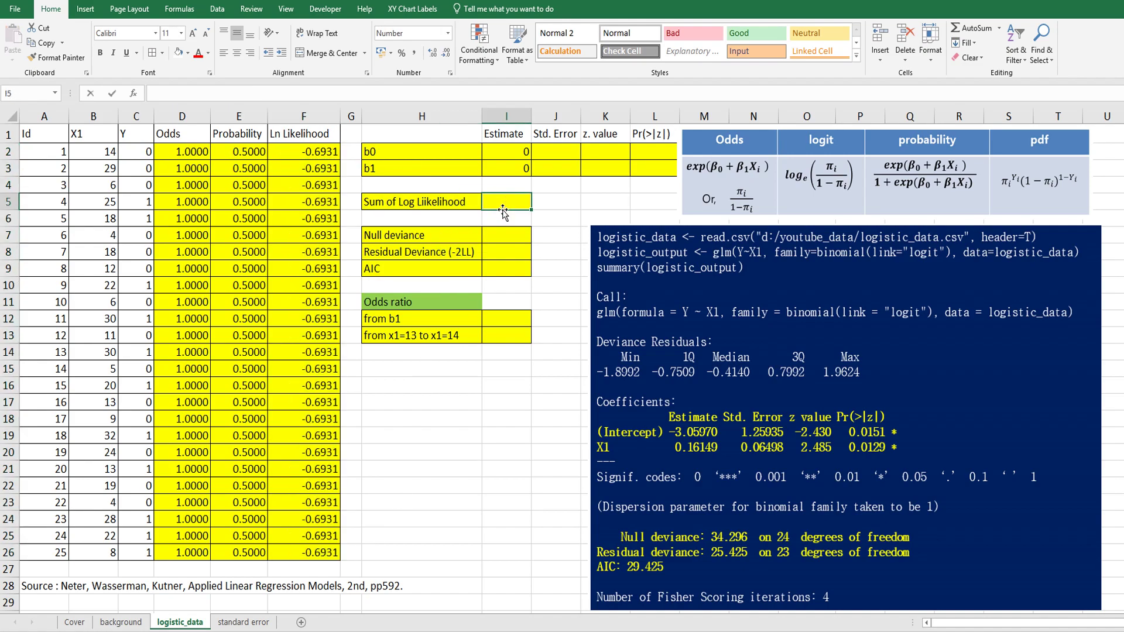
text(=sum()
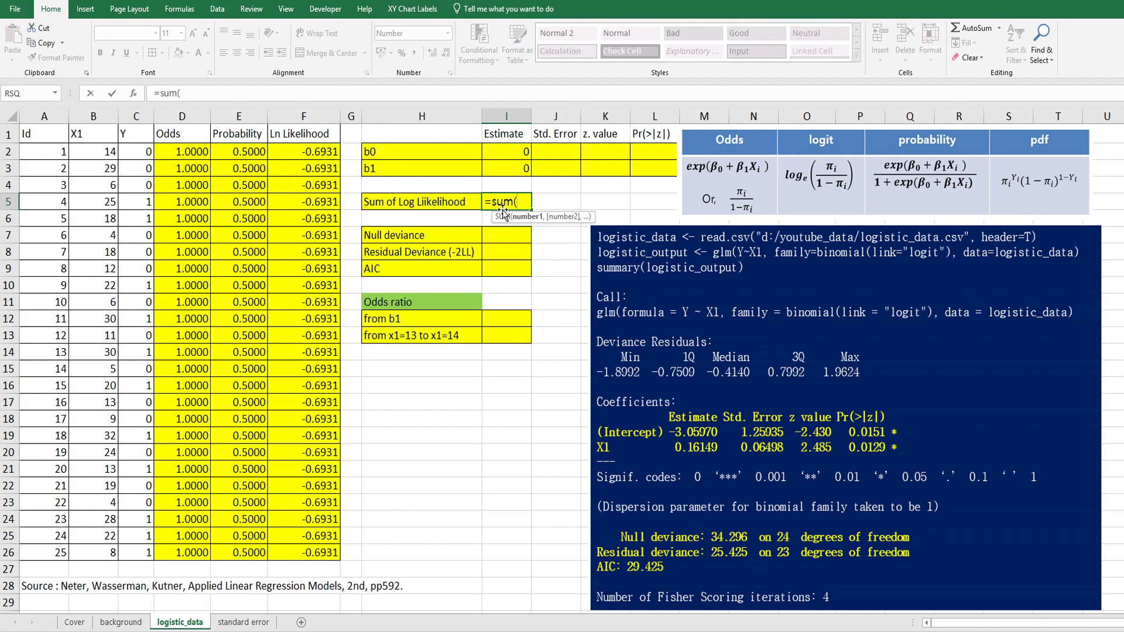
click(315, 154)
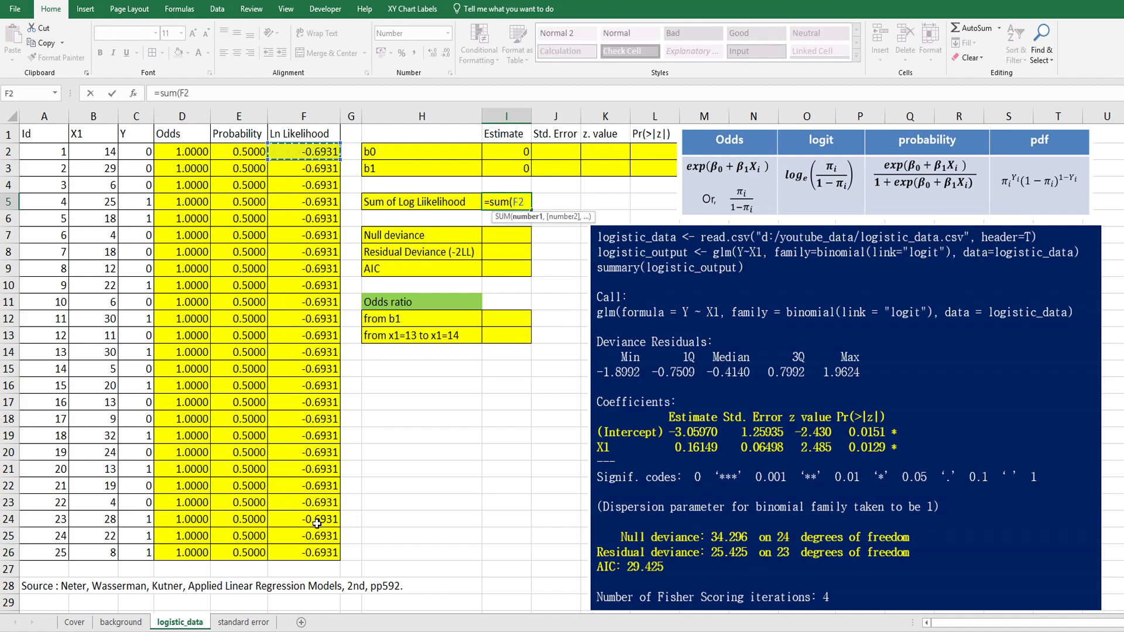
drag(317, 523, 320, 552)
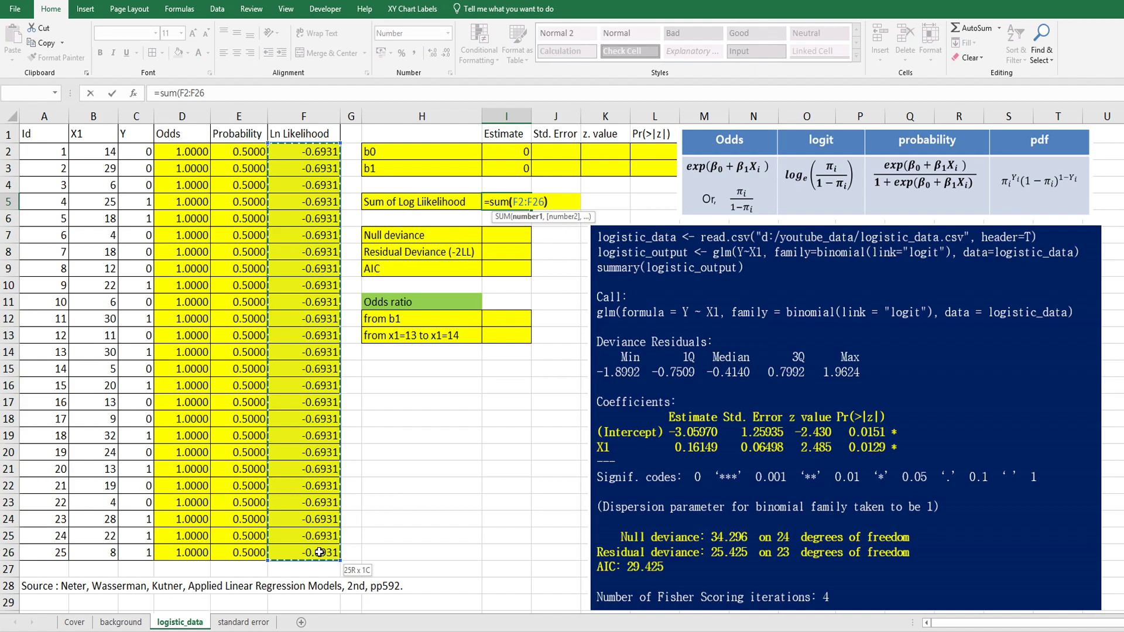
key(Return)
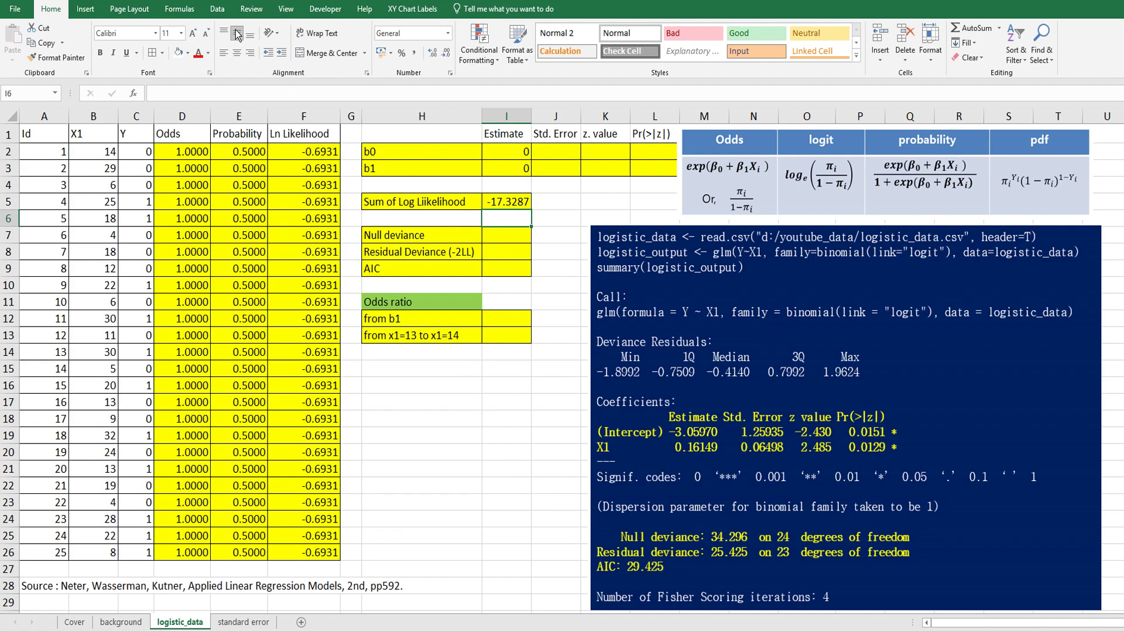
- Use Solver to maximise I5 over I2:I3 with negatives allowed, giving b0 -3.0597, b1 0.16149
click(217, 9)
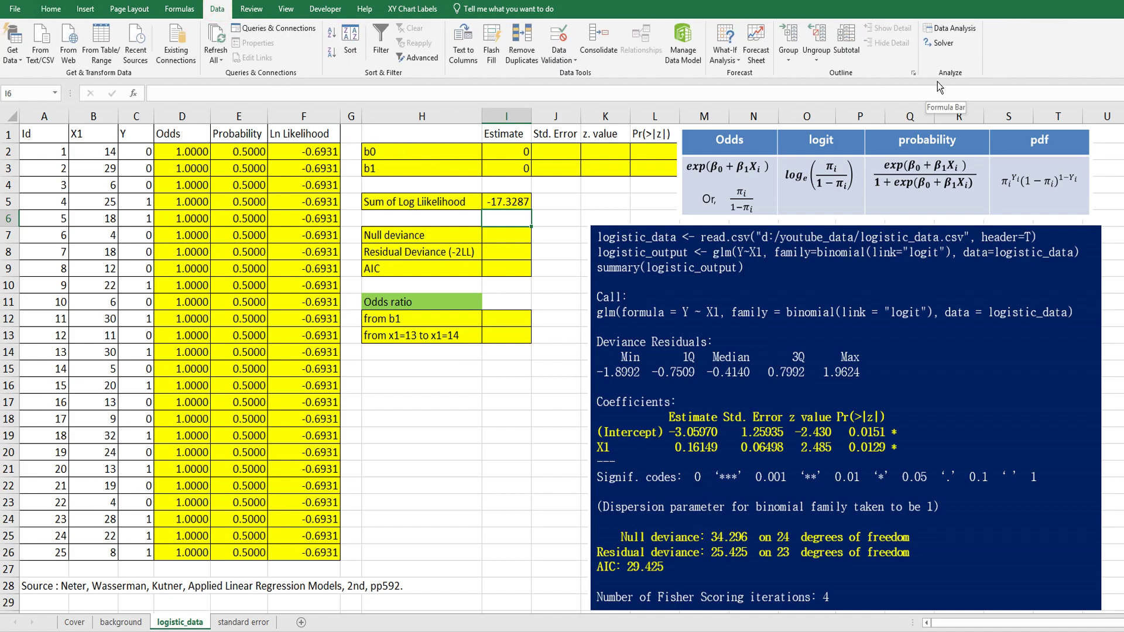
click(940, 43)
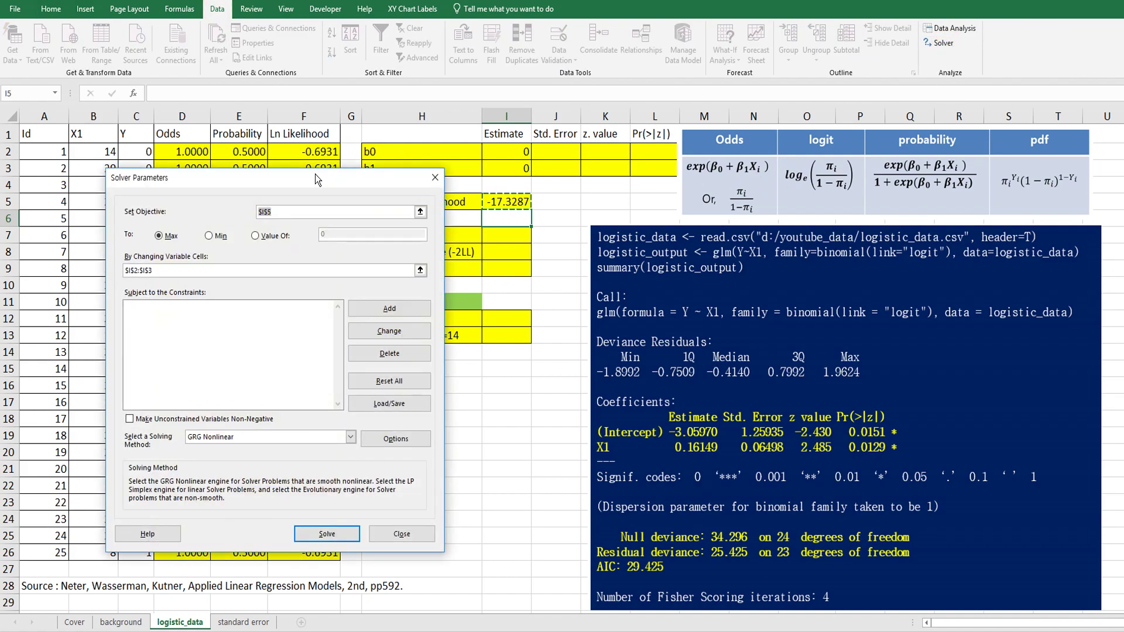
click(420, 212)
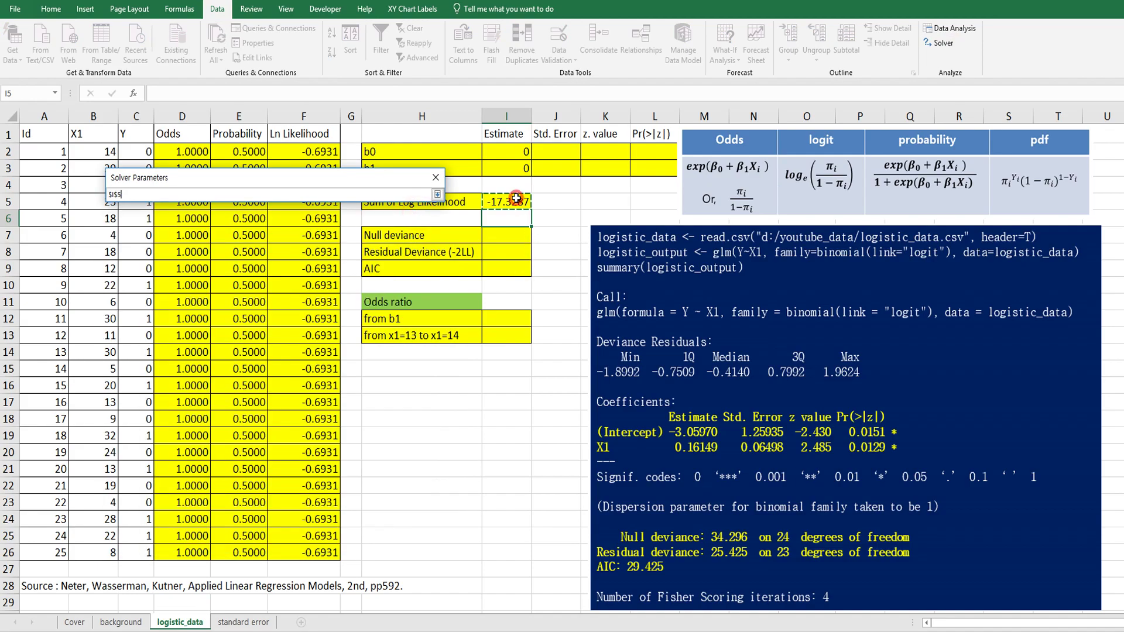
click(437, 194)
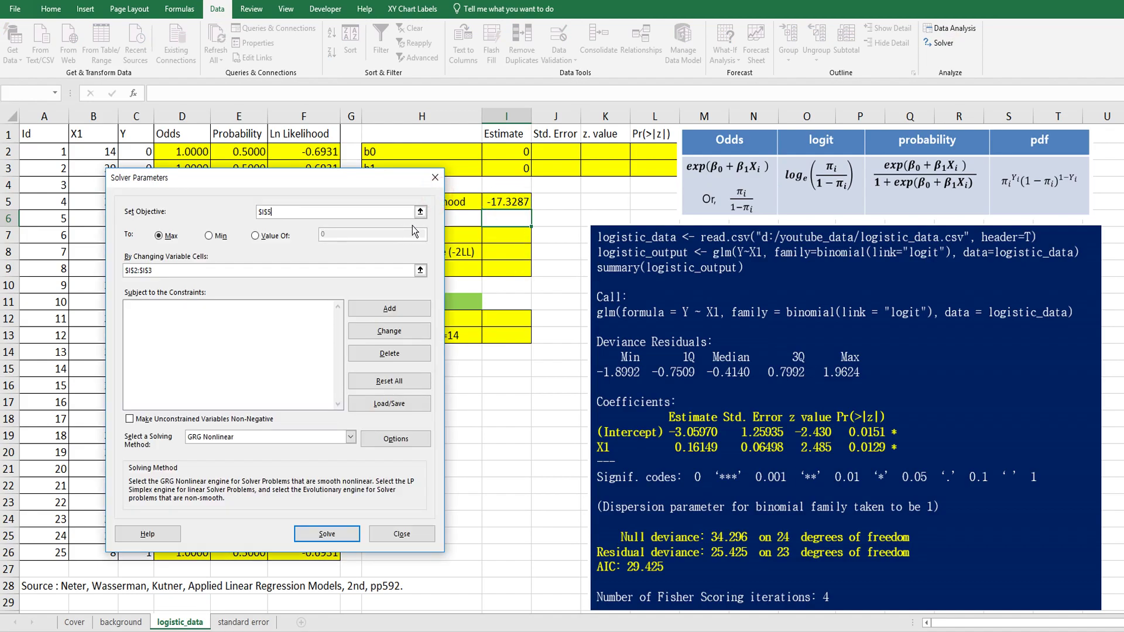
click(420, 270)
drag(510, 152, 510, 169)
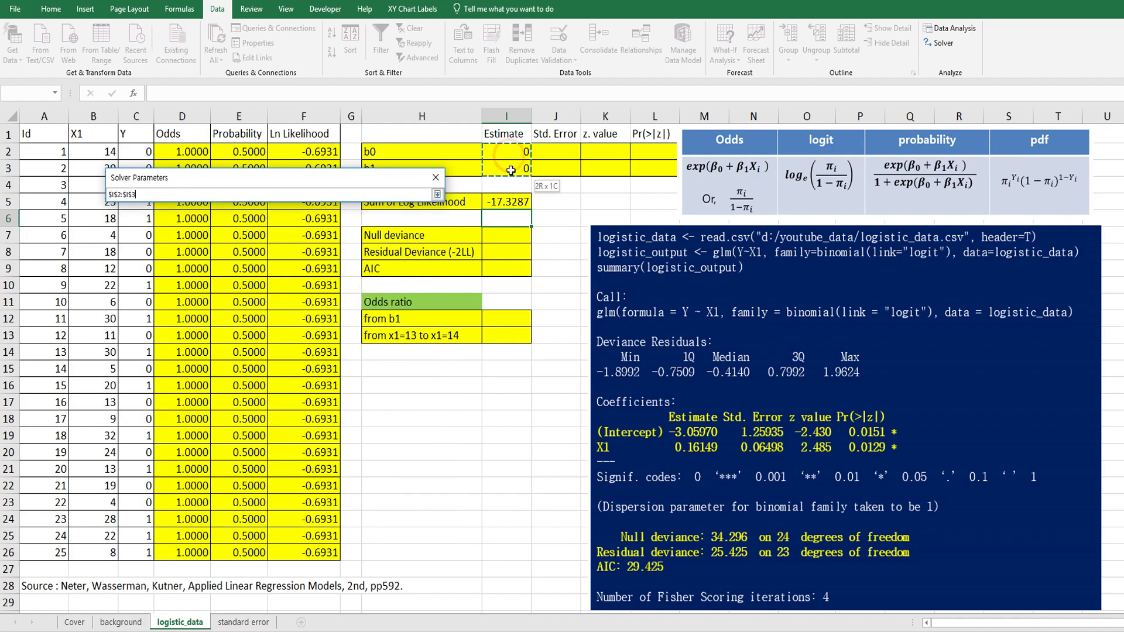
click(437, 194)
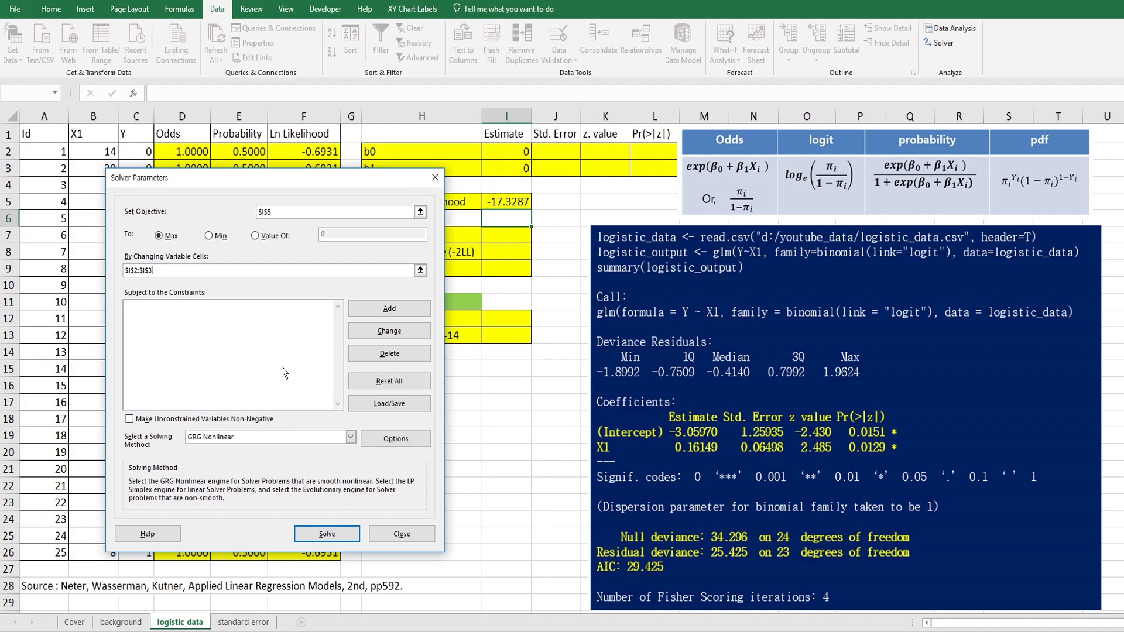
double_click(226, 419)
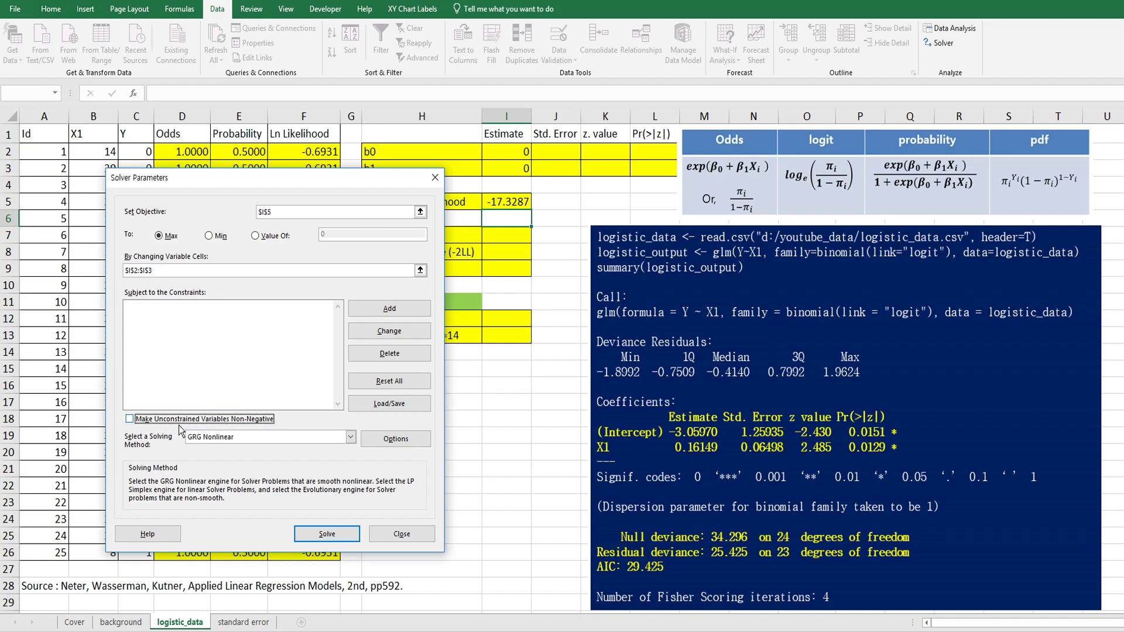
click(324, 534)
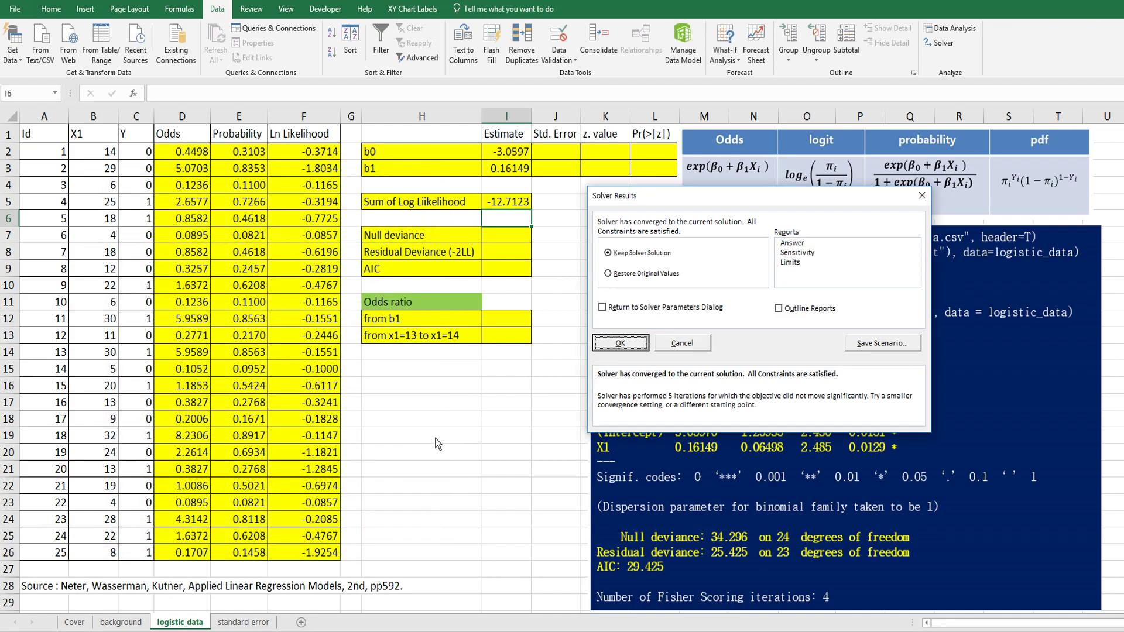
click(620, 343)
click(510, 384)
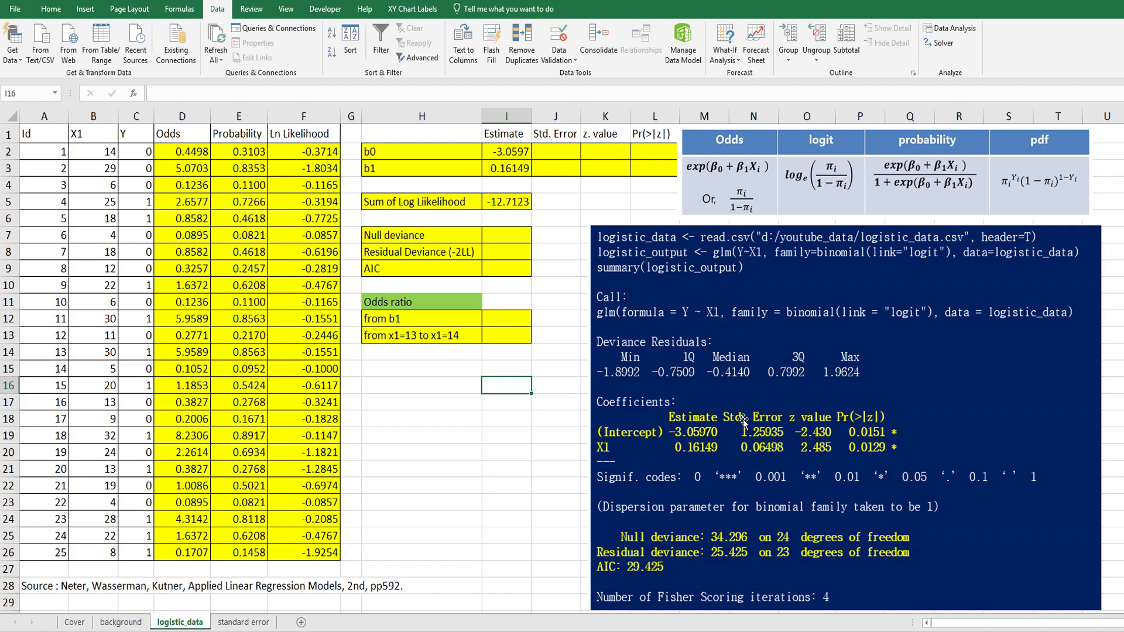
- Copy the X1 column B1:B26 into column B of the standard error sheet
drag(90, 136, 139, 544)
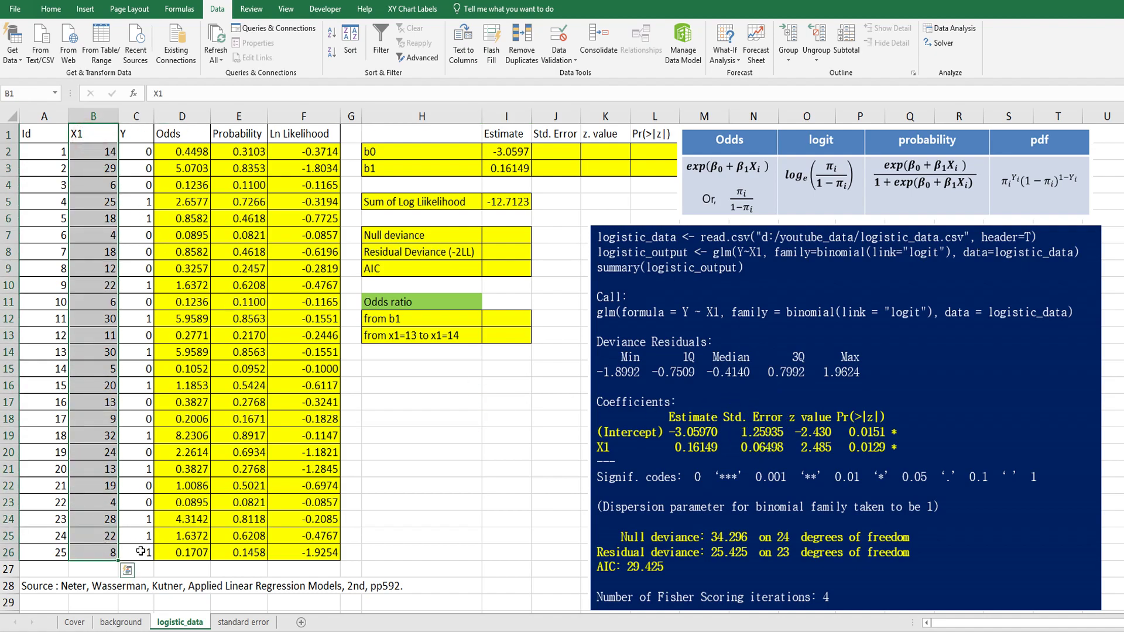
key(ctrl+c)
click(244, 623)
right_click(83, 136)
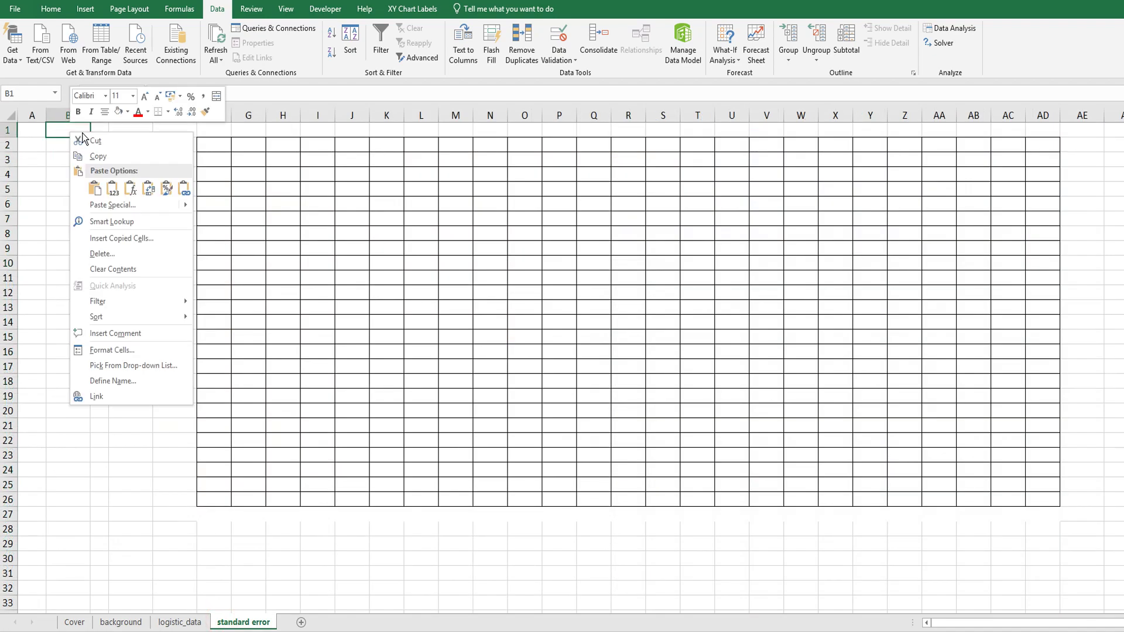
click(94, 188)
click(69, 255)
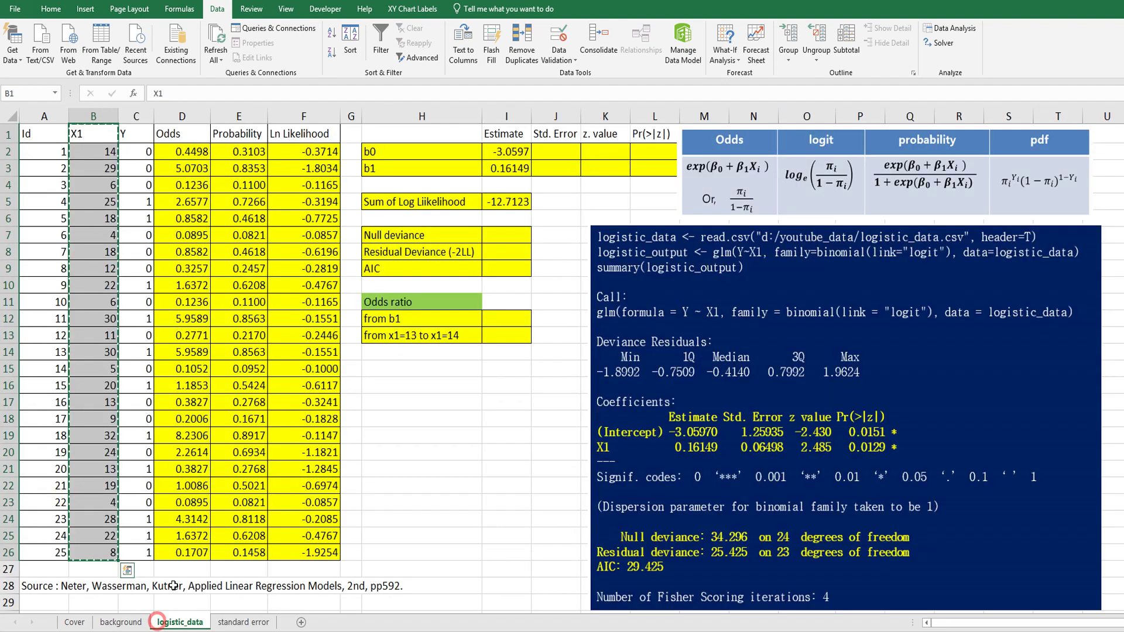
- Paste the Probability column E1:E26 as values into D1 on the standard error sheet
click(170, 623)
drag(220, 134, 239, 553)
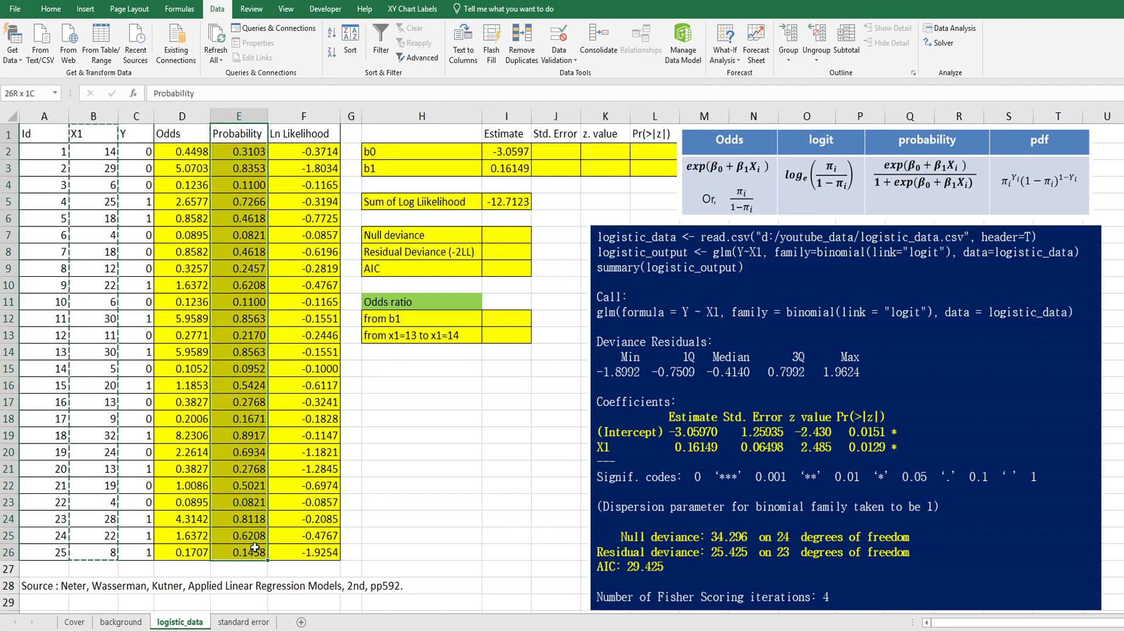
key(ctrl+c)
click(239, 622)
right_click(139, 127)
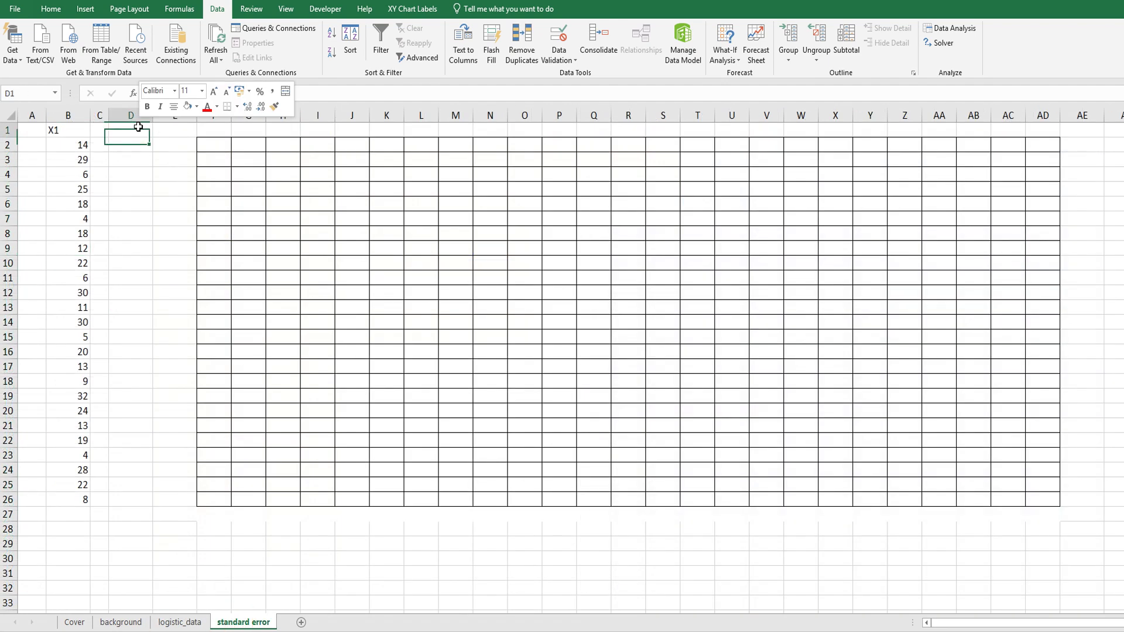
click(183, 185)
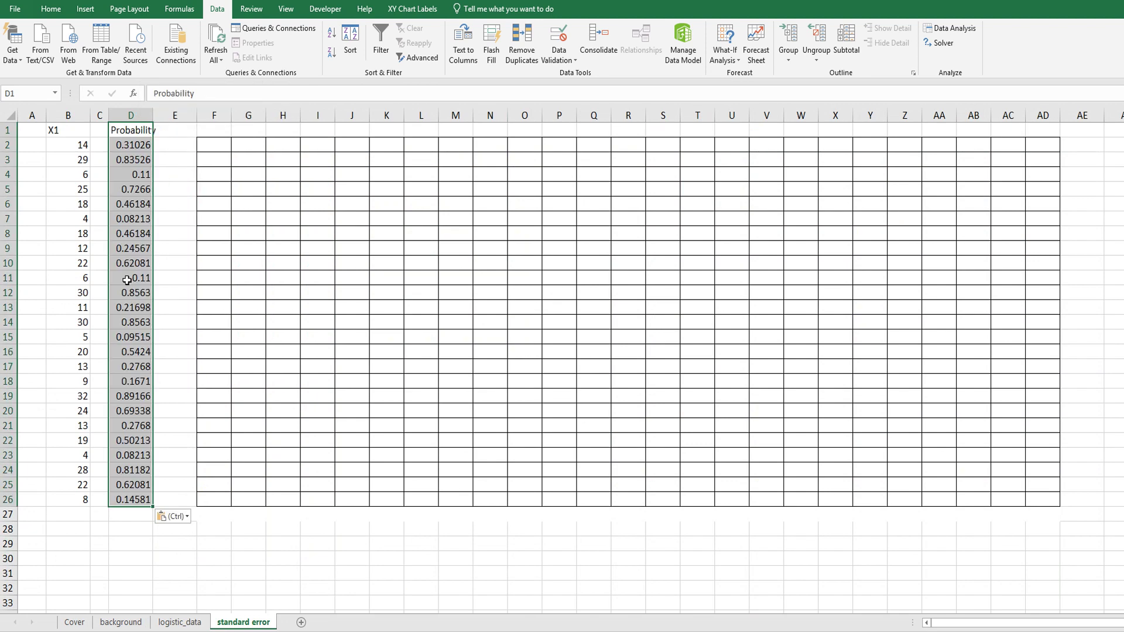
click(135, 278)
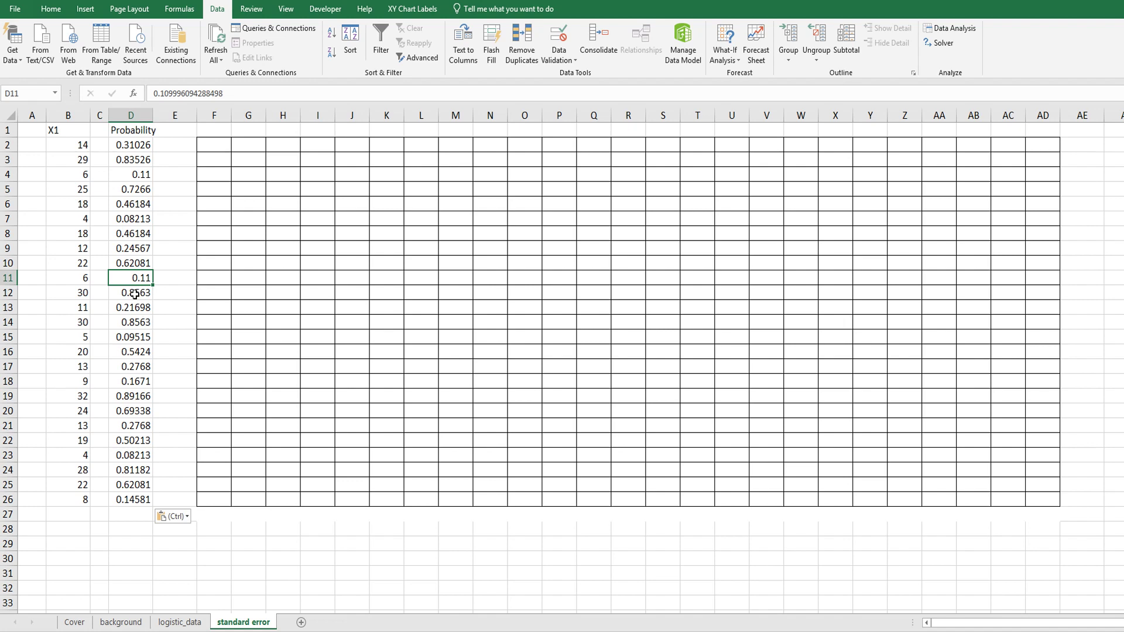
click(37, 131)
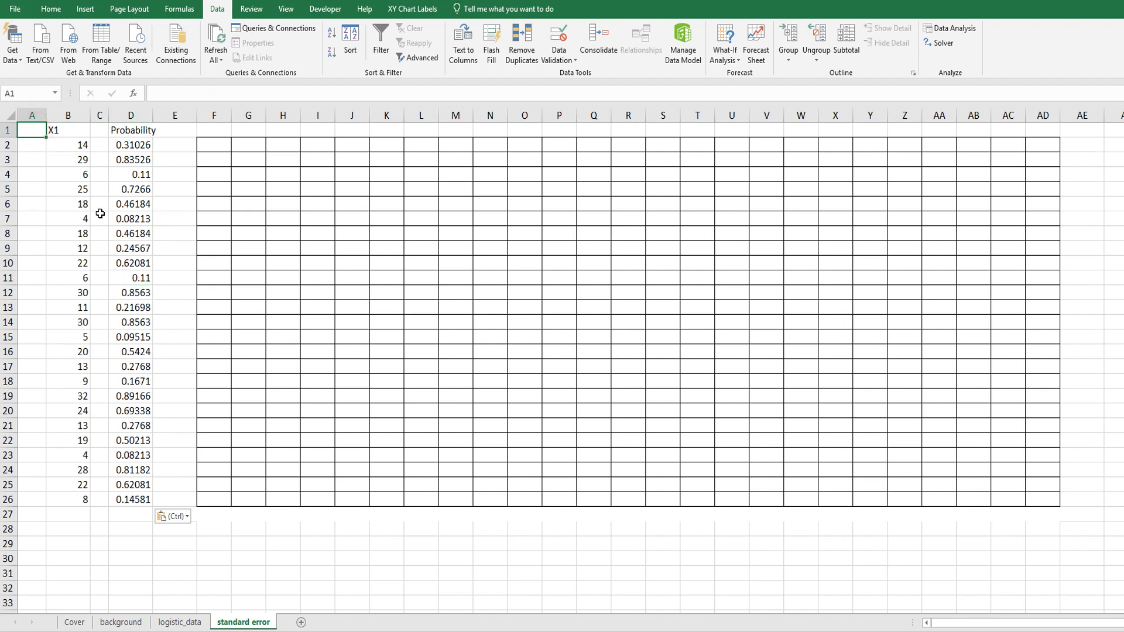
- Add an Int header in A1 and fill A2:A26 with 1
key(F2)
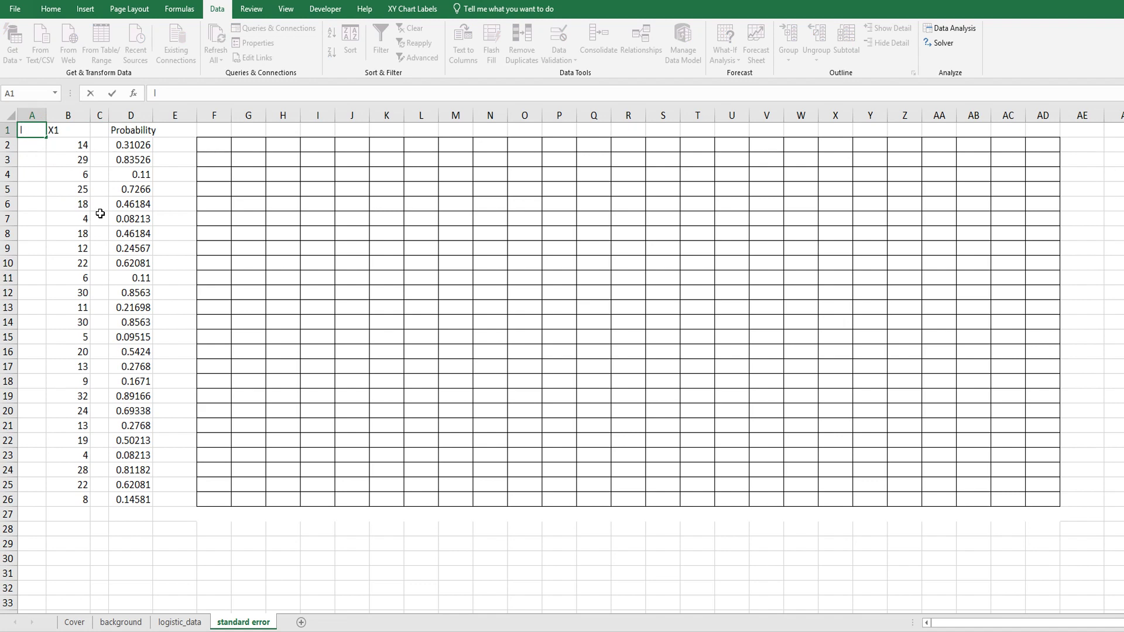
key(Return)
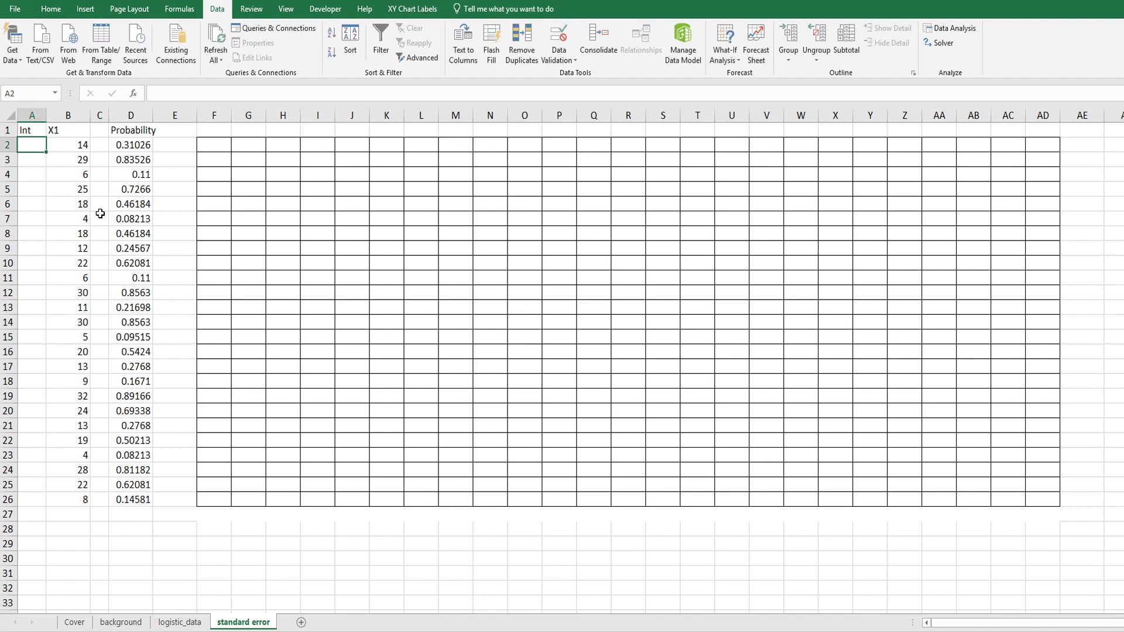
text(1)
key(Return)
text(1)
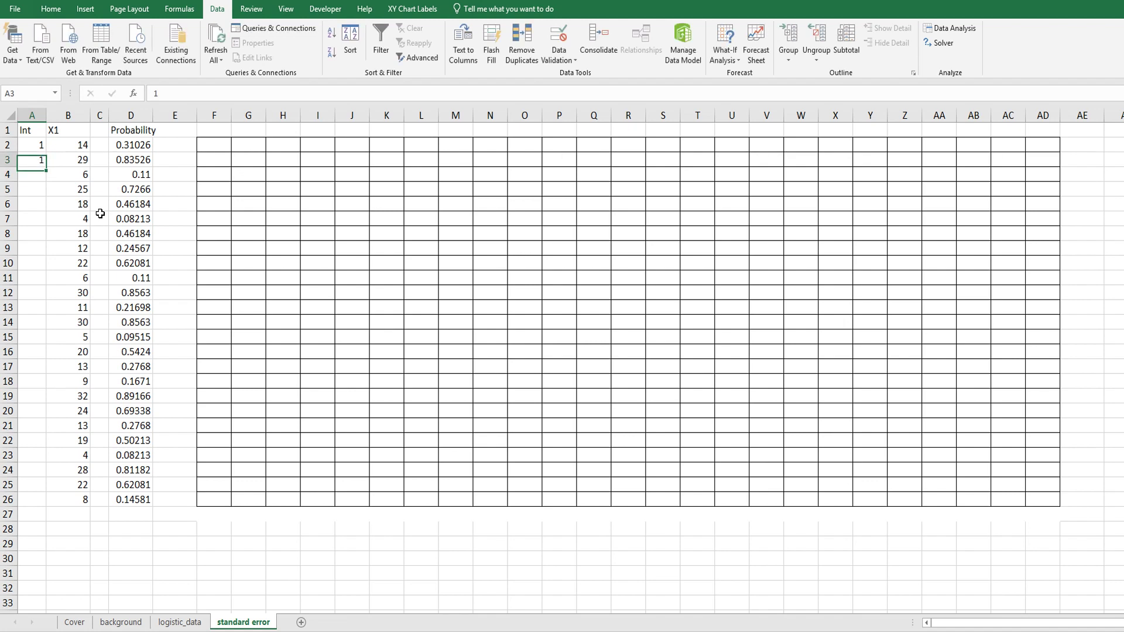
key(Up)
key(ctrl+c)
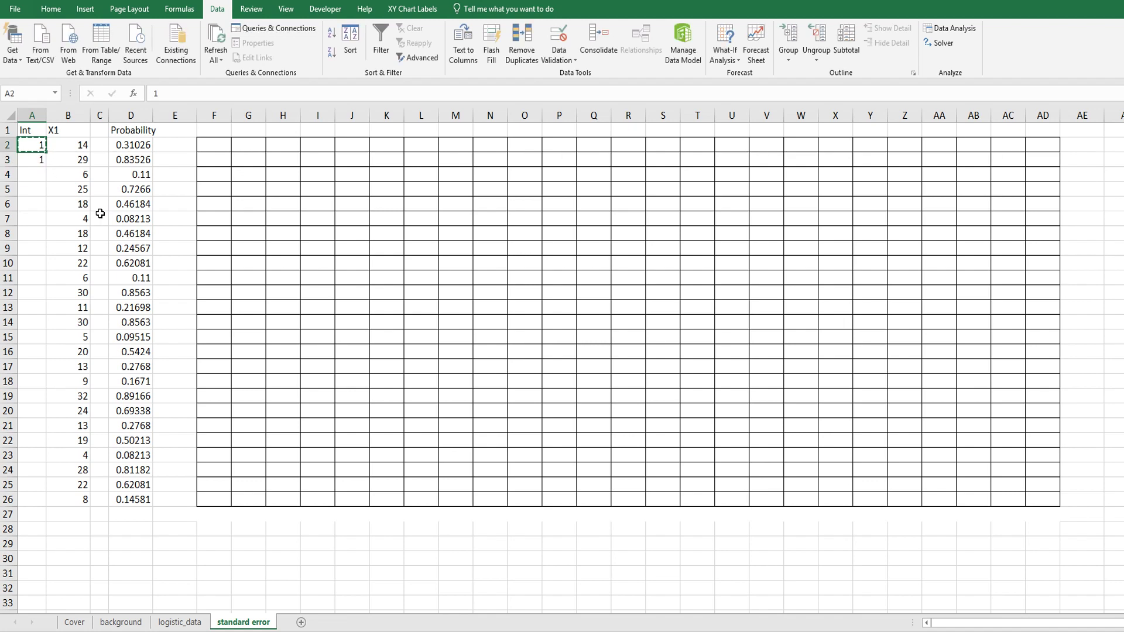
shift+click(36, 497)
key(ctrl+v)
key(Escape)
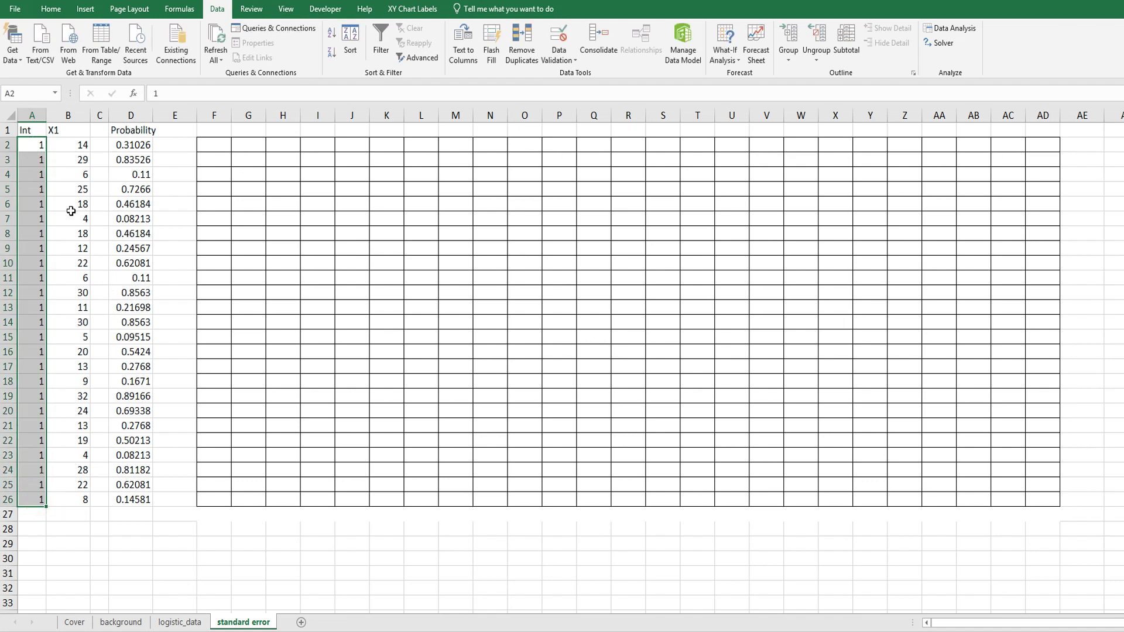
click(129, 308)
- Number E2:E26 from 1 to 25 as a fill series
click(174, 144)
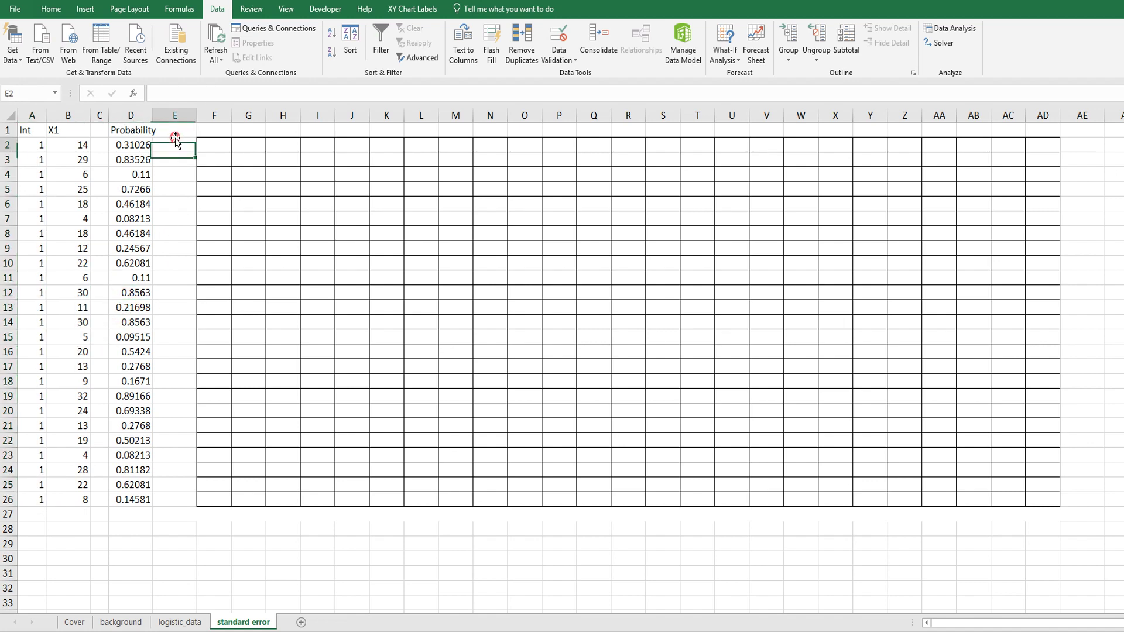
text(1)
key(Return)
text(2)
key(Return)
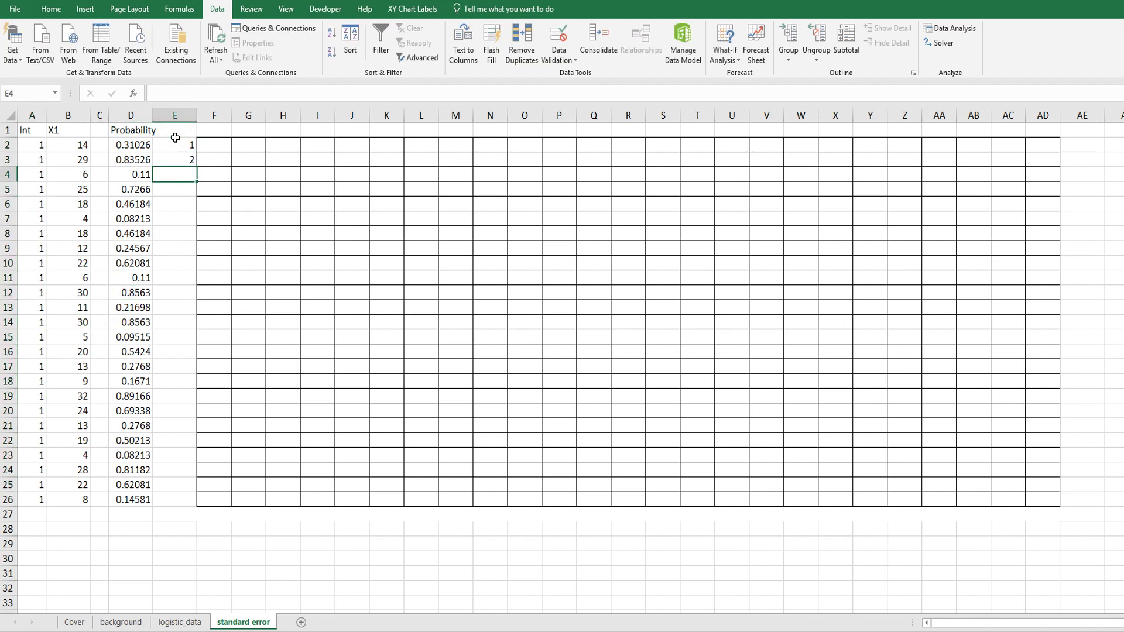
drag(179, 143, 178, 508)
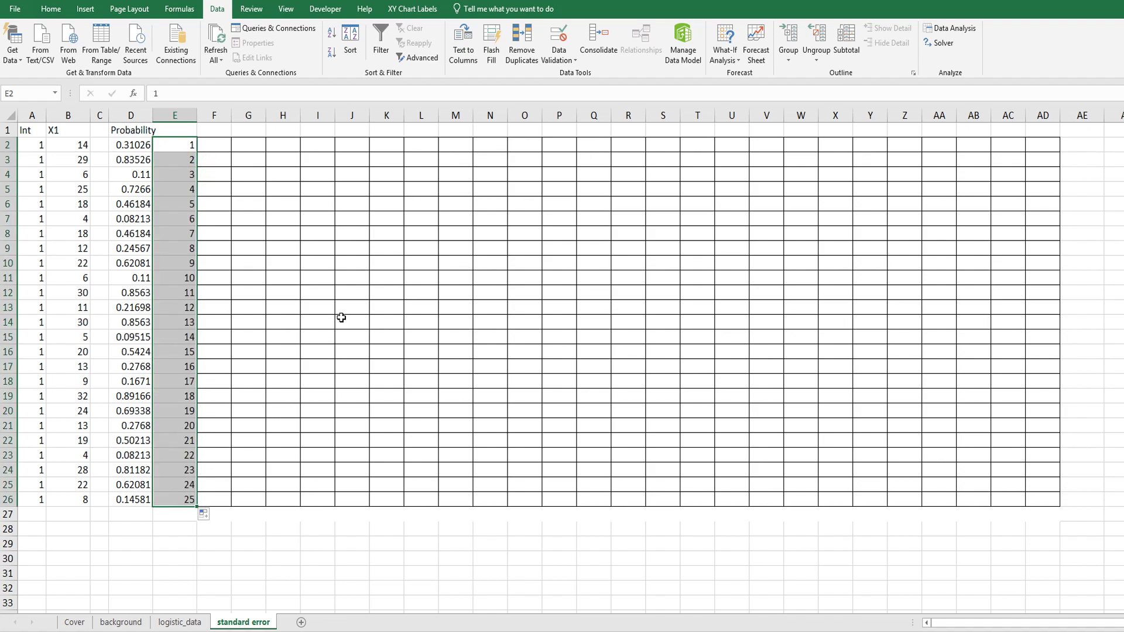
key(ctrl+c)
- Paste the observation numbers transposed into F1 with Paste Special
right_click(218, 126)
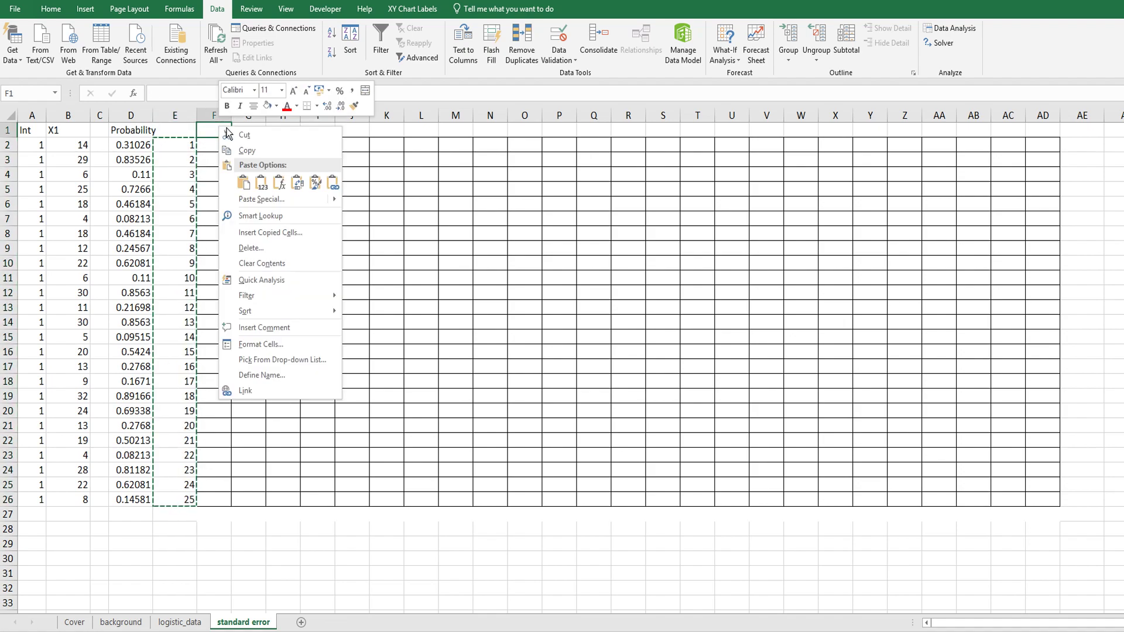
click(269, 200)
click(183, 161)
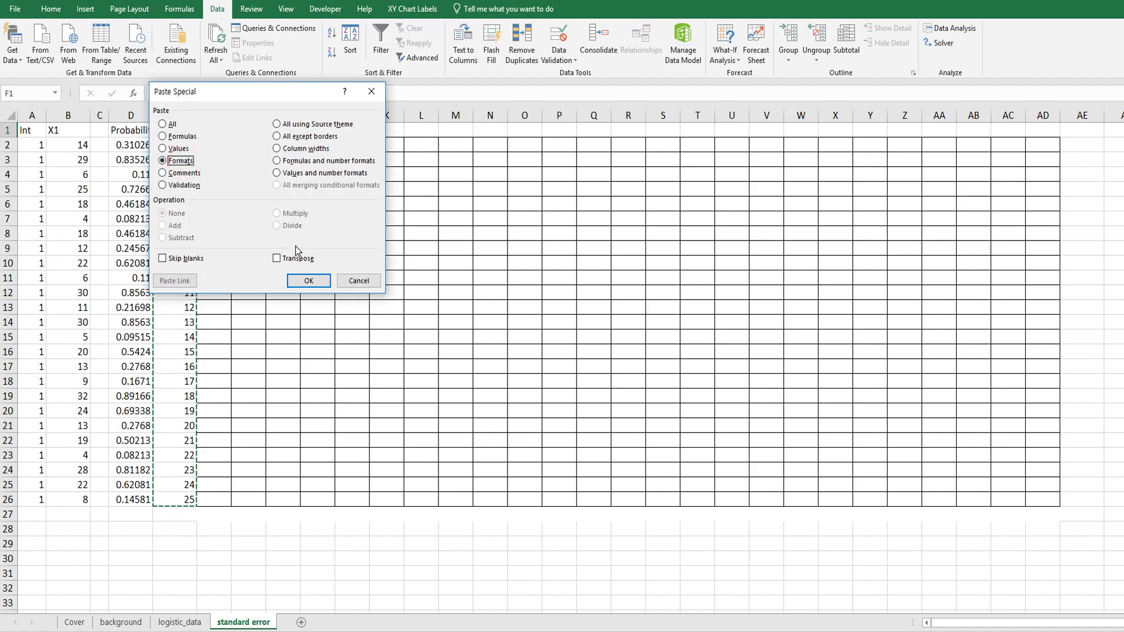
click(306, 280)
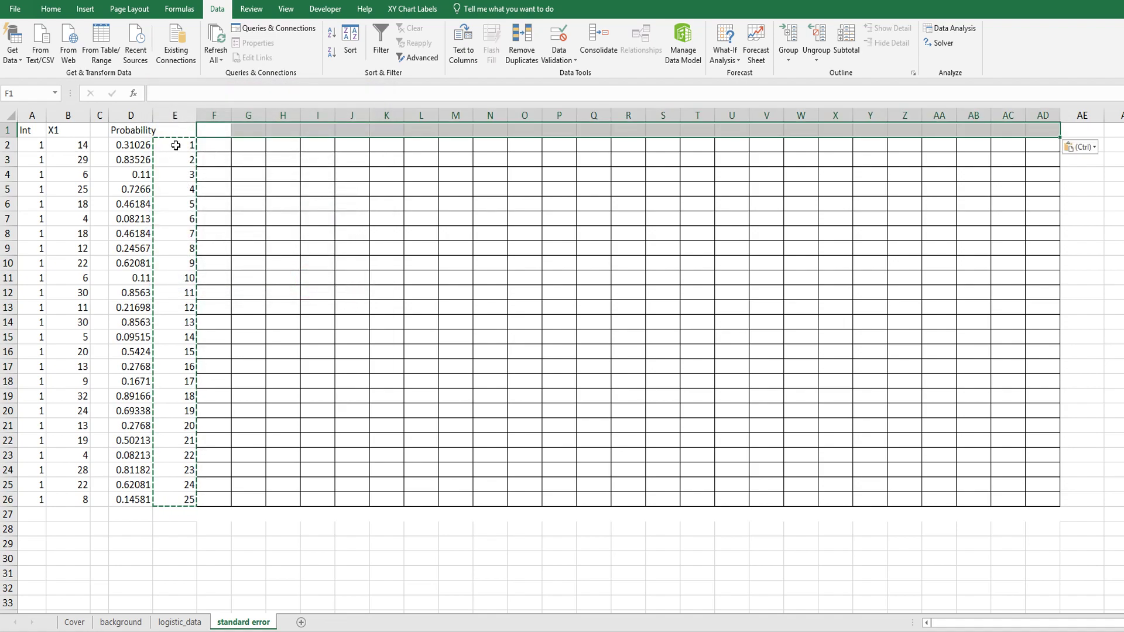
- Redo the Paste Special of E2:E26 into F1 as transposed values, spanning F1:AD1
drag(176, 145, 187, 498)
click(218, 132)
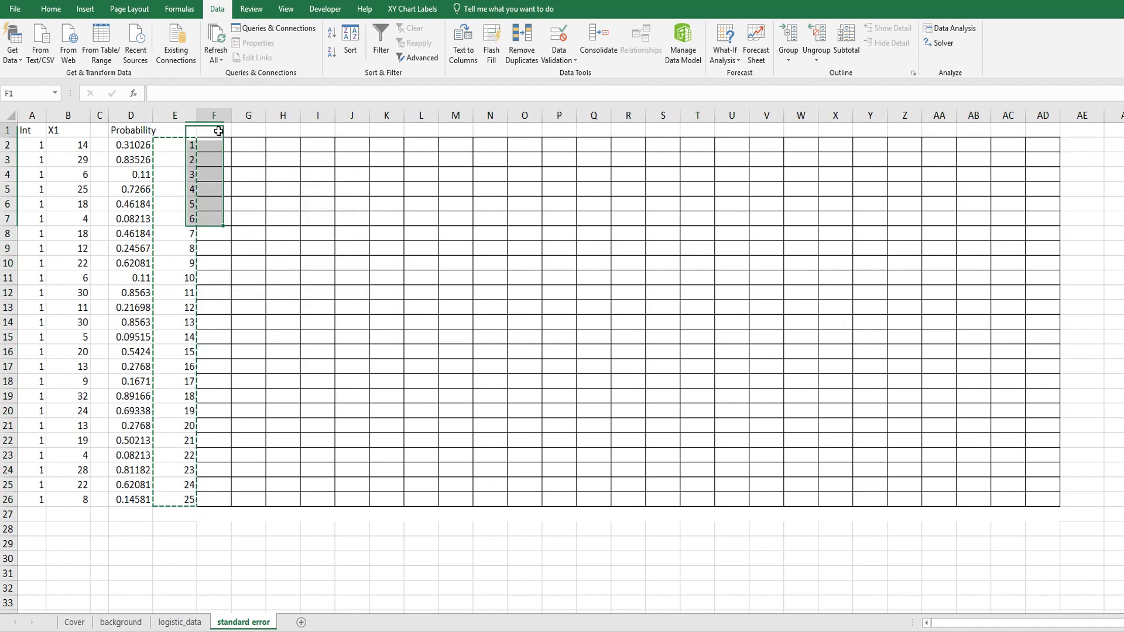
right_click(218, 131)
click(269, 200)
click(175, 162)
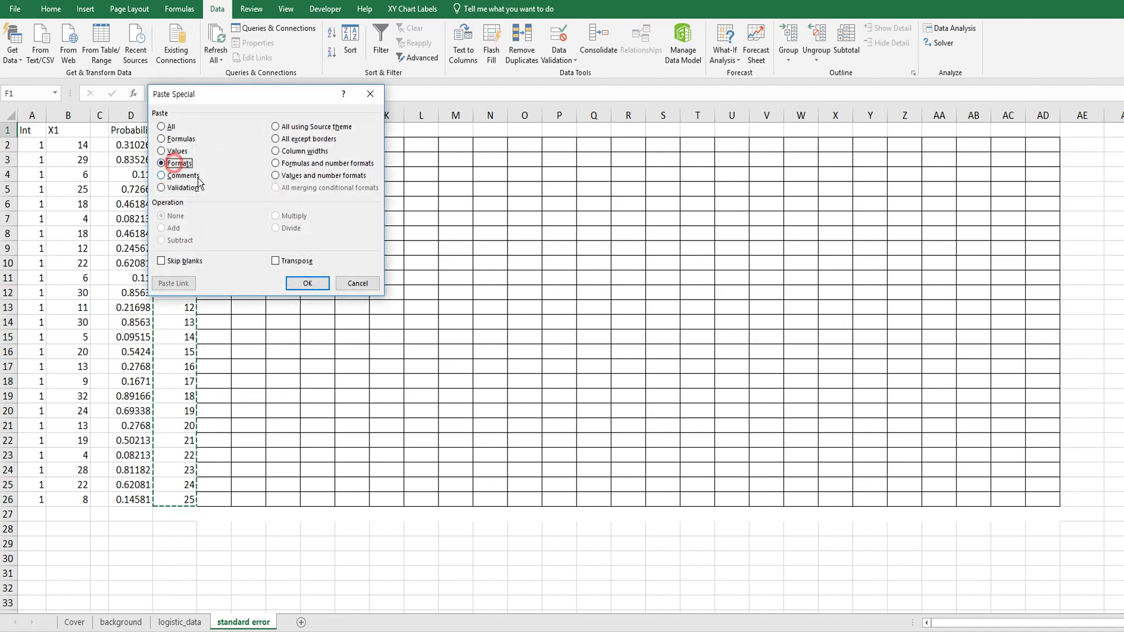
click(175, 151)
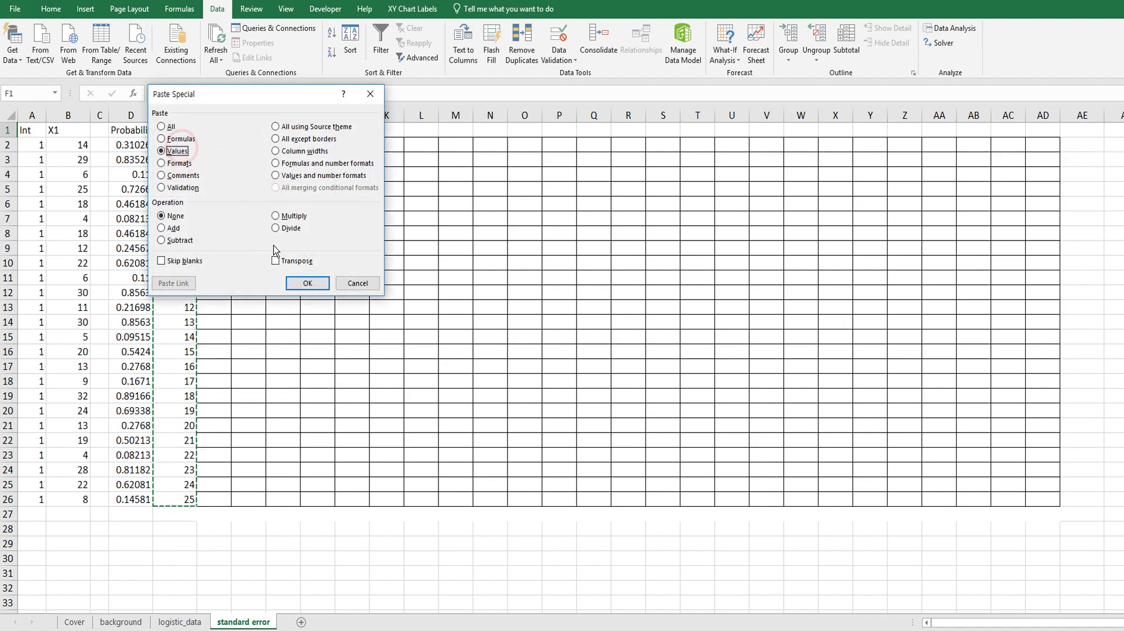
click(275, 260)
click(307, 284)
click(431, 326)
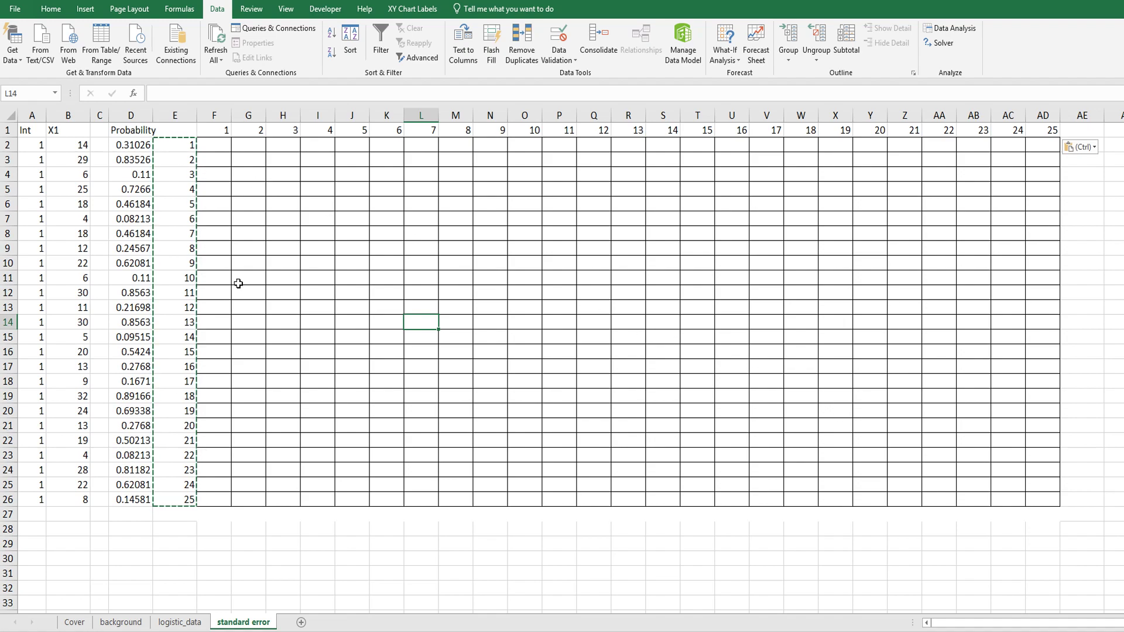
- Build an IF formula in F2 comparing $E2 with F$1 and returning D2*(1-D2)
click(218, 147)
text(=)
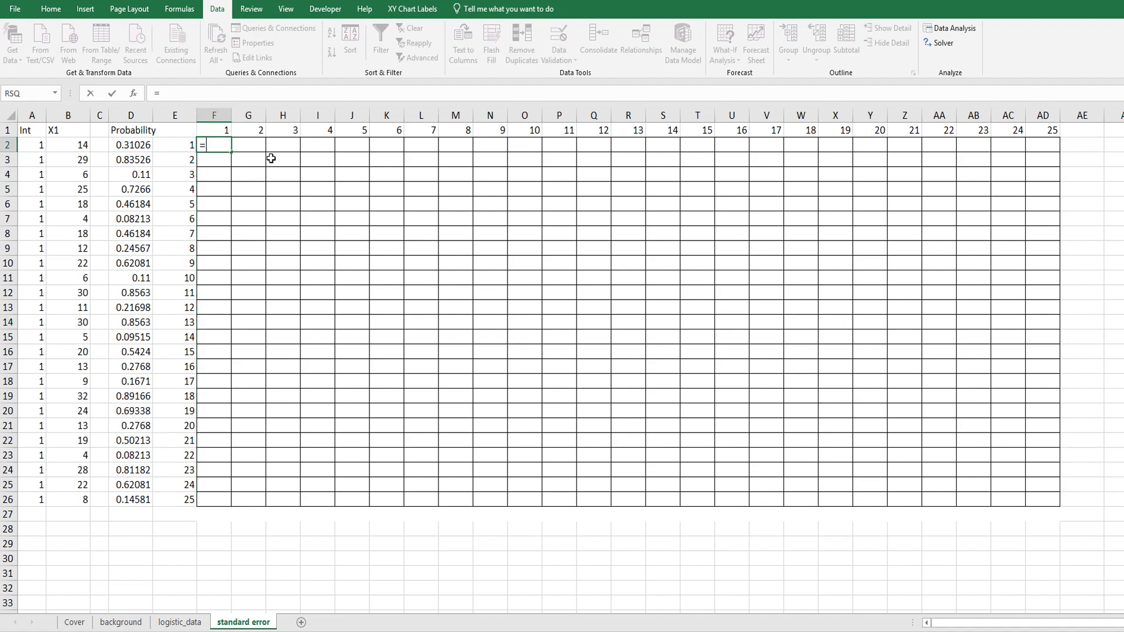
text(if()
key(Left)
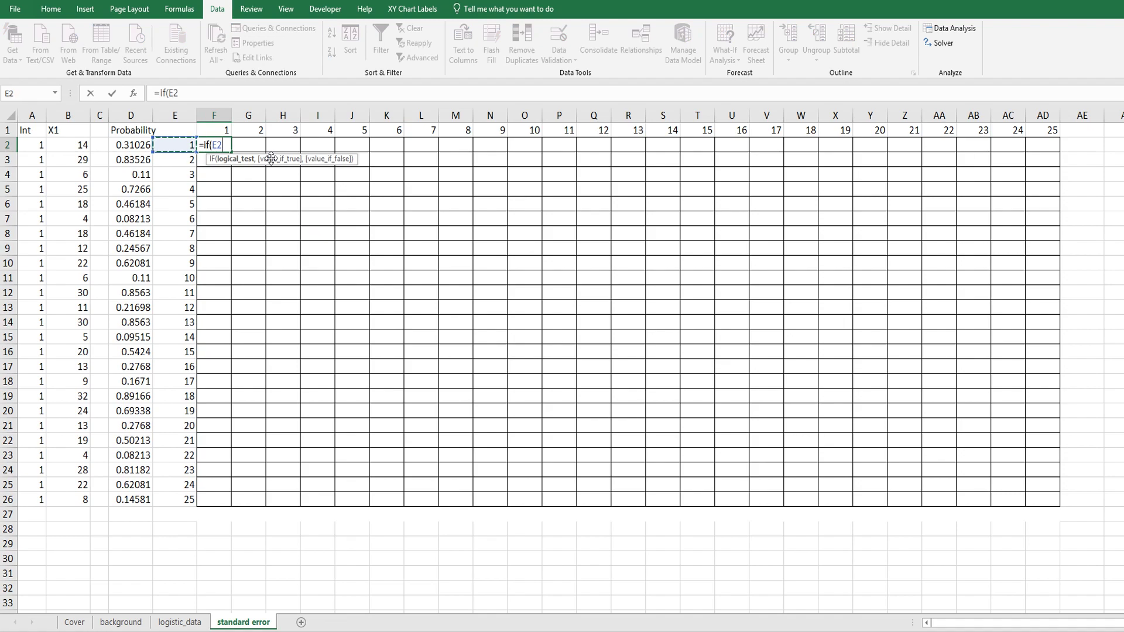
key(F4)
key(F4)
key(F4)
text(=)
key(Up)
key(F4)
key(F4)
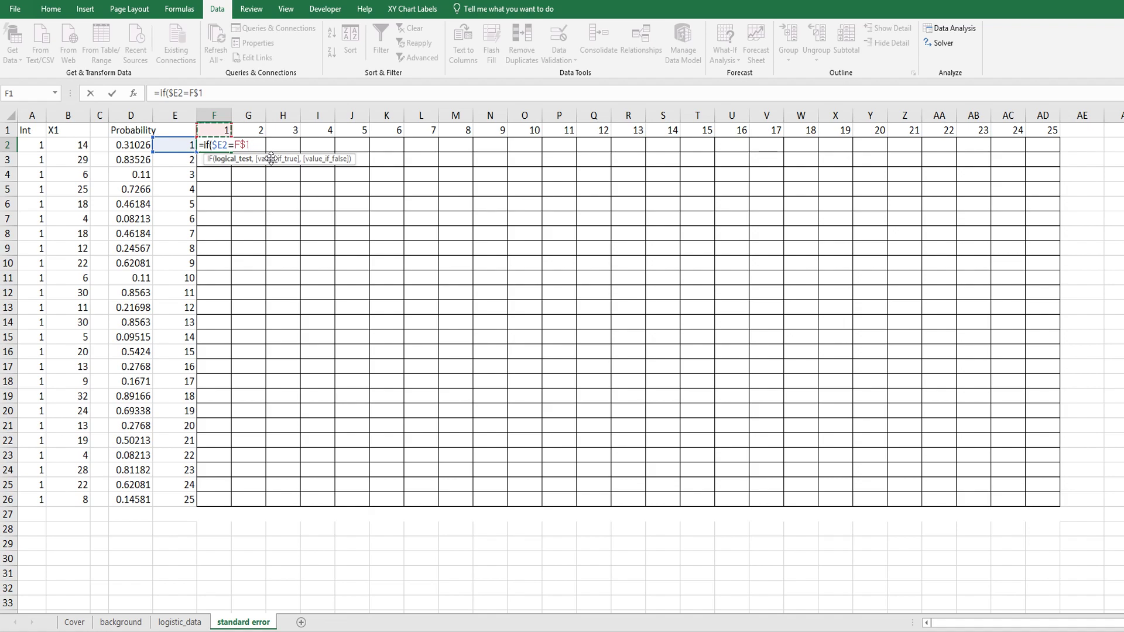
text(,)
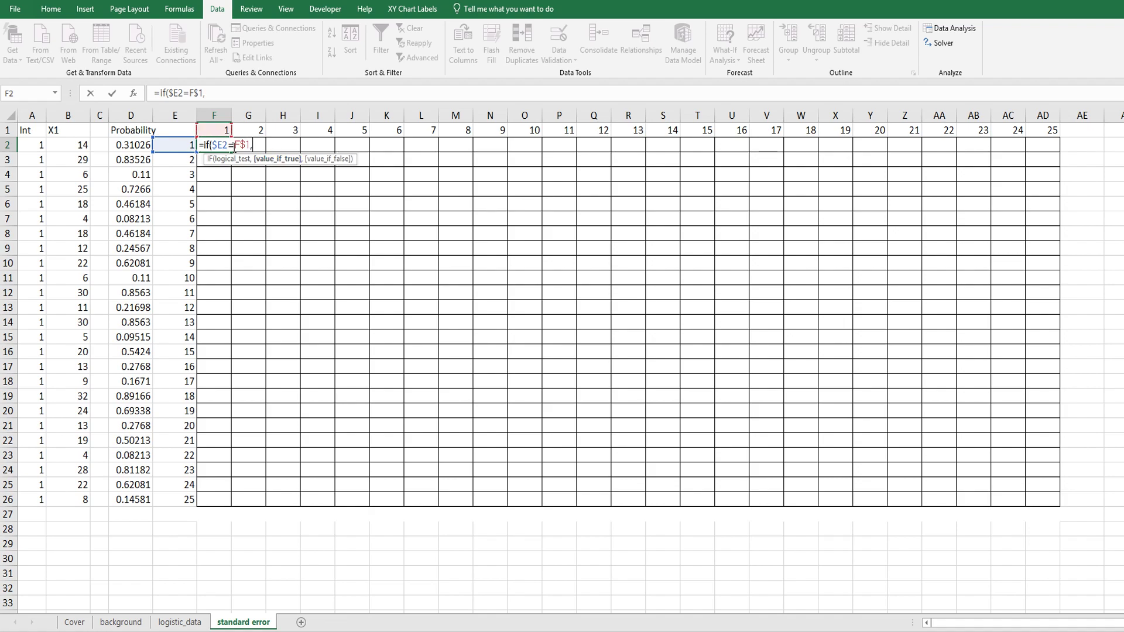
click(126, 144)
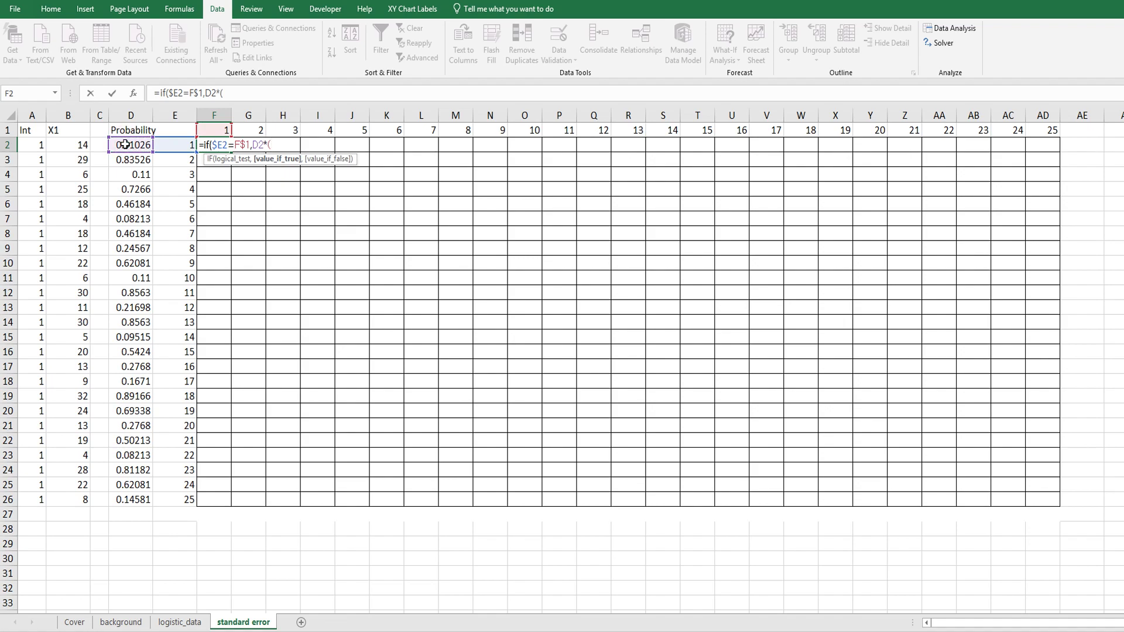
click(126, 144)
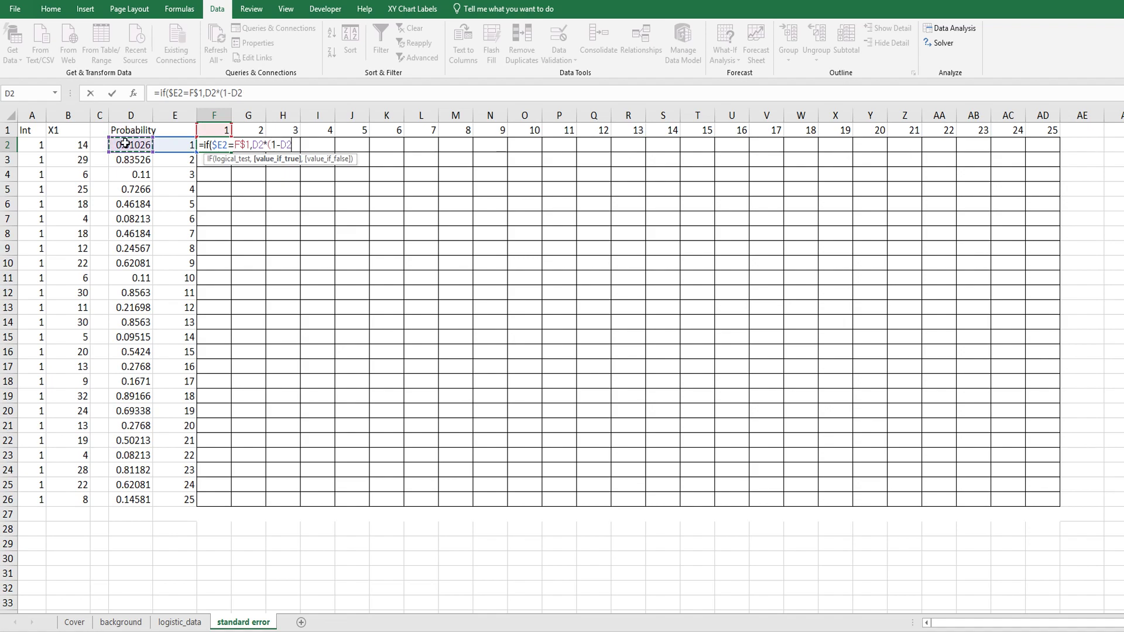
text())
- Anchor both D2 references as $D2 and commit the F2 formula
click(218, 92)
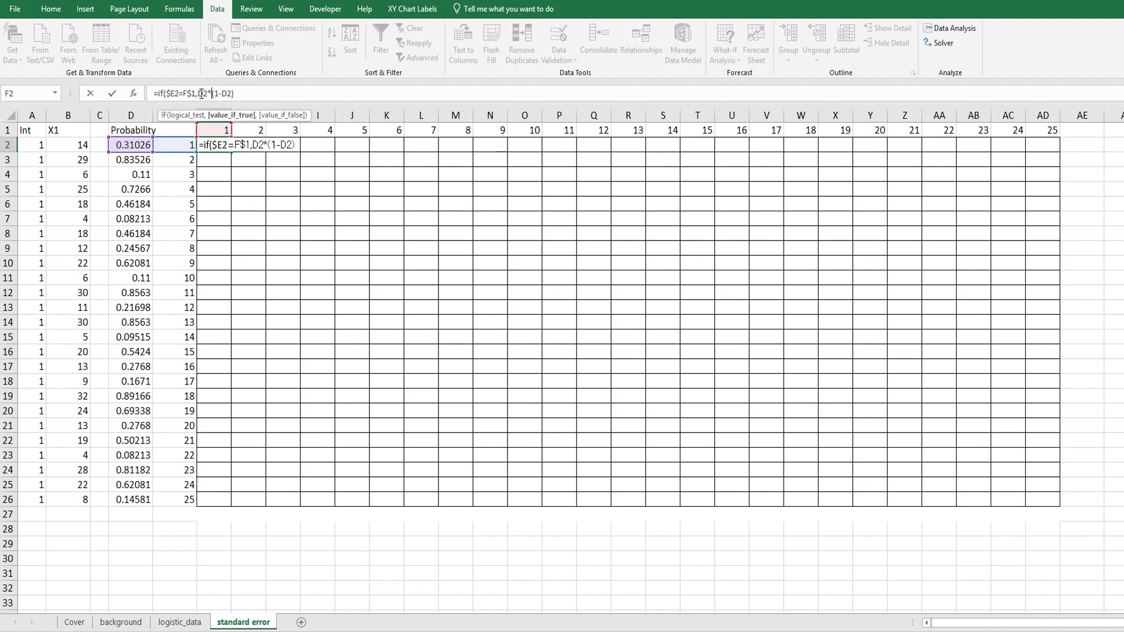
key(F4)
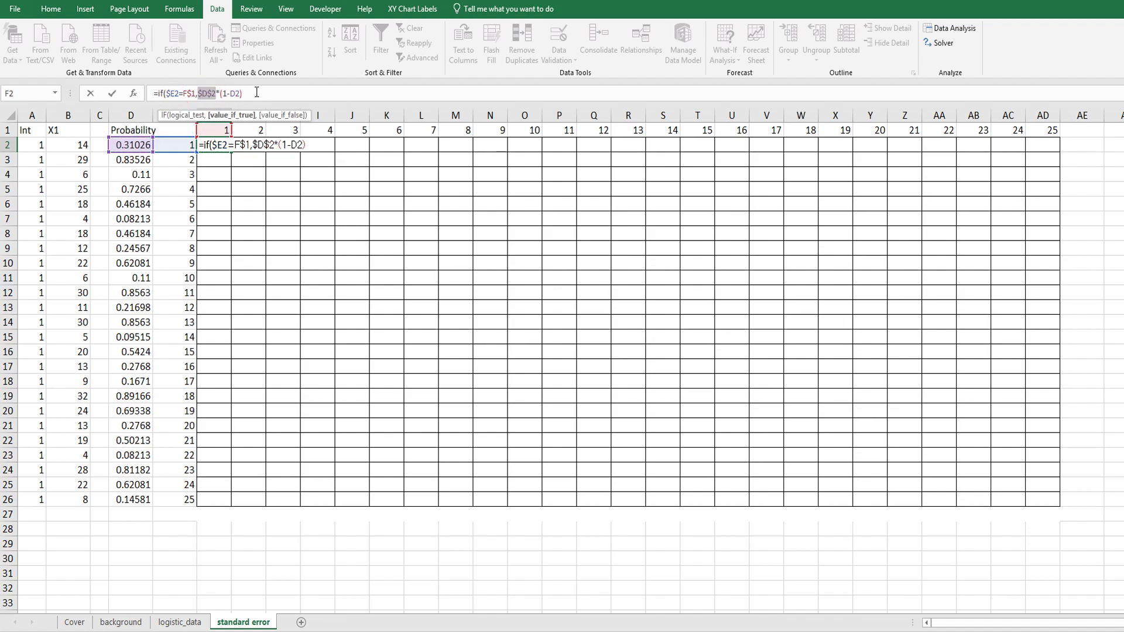
key(F4)
click(231, 92)
key(F4)
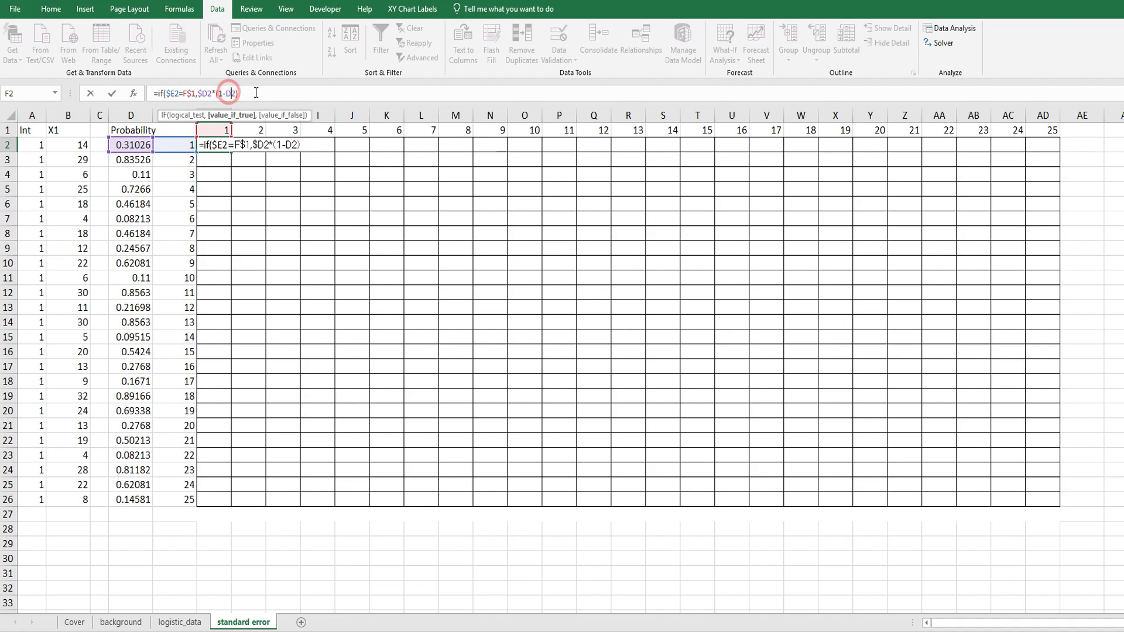
key(F4)
click(256, 92)
key(ctrl+Return)
- Copy the F2 formula across the 25×25 grid F2:AD26
key(ctrl+c)
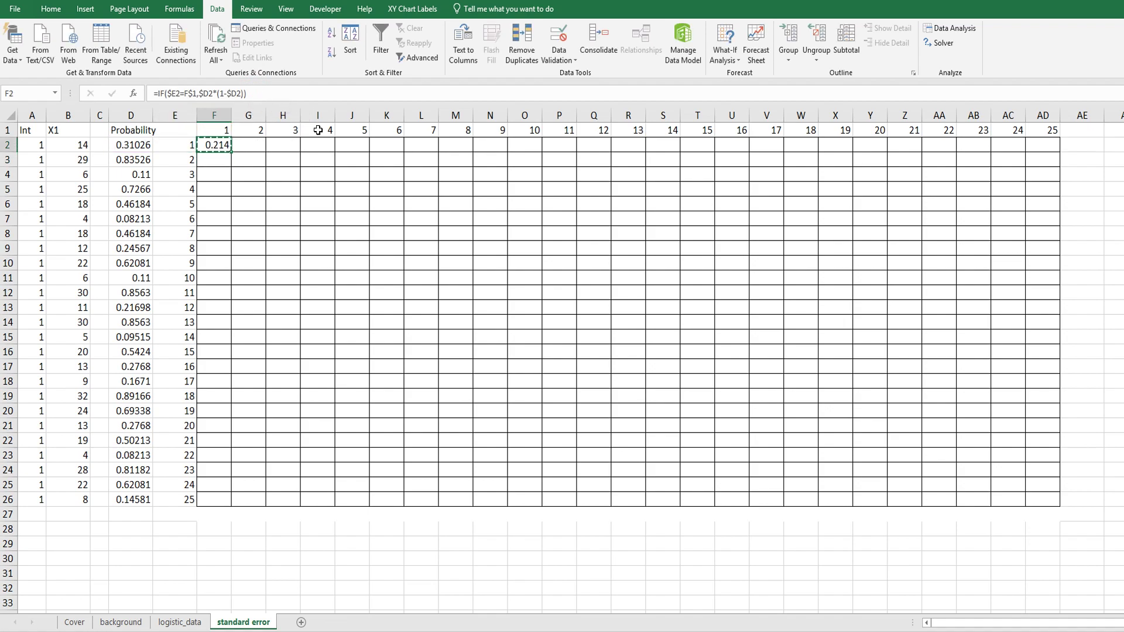
shift+click(1043, 498)
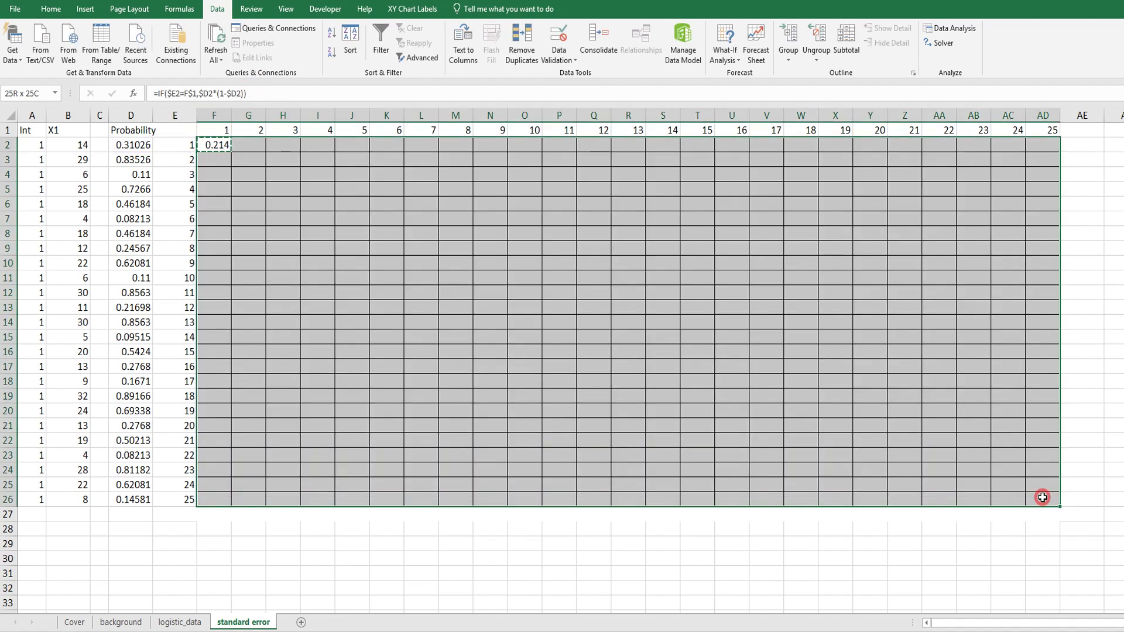
key(ctrl+v)
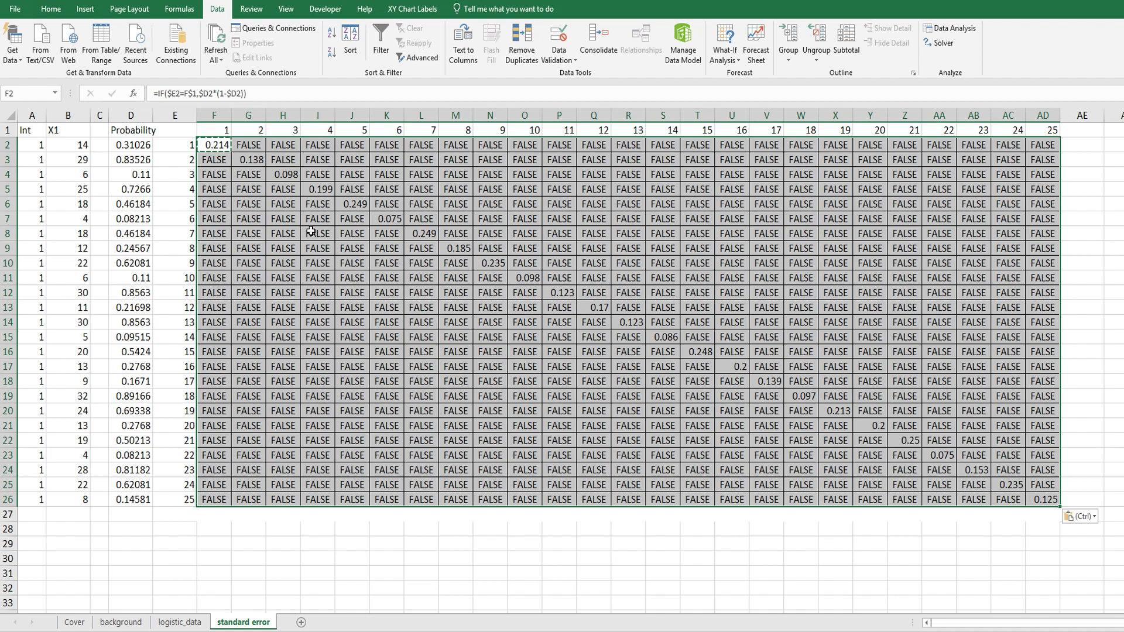
- Give F2's IF a 0 false result and repaste it over F2:AD26
click(221, 145)
click(239, 97)
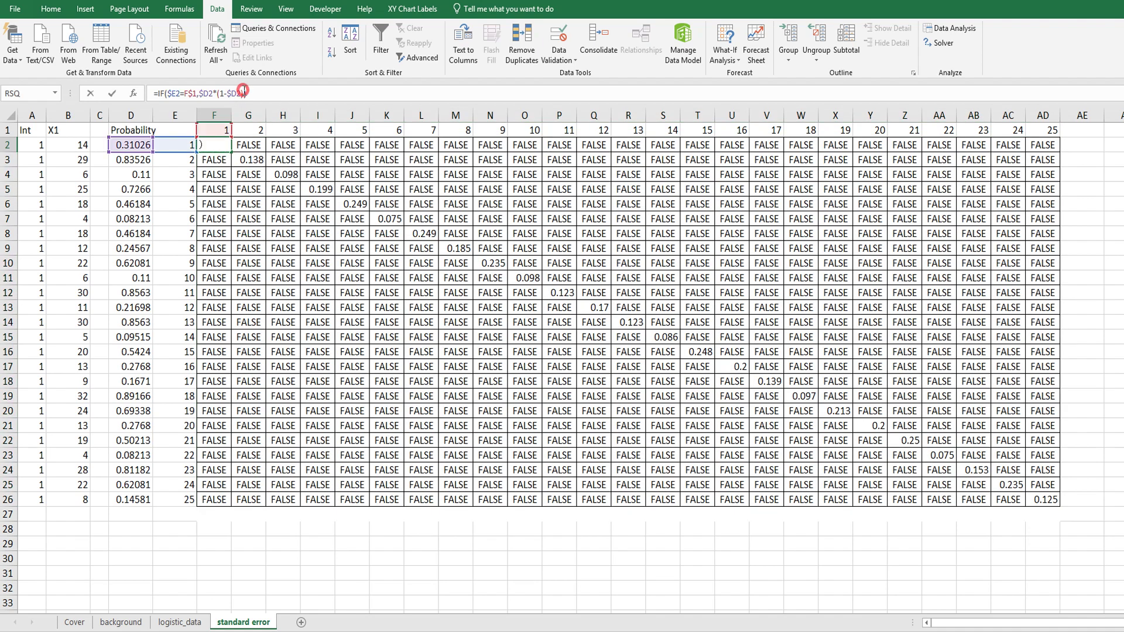
text(,0)
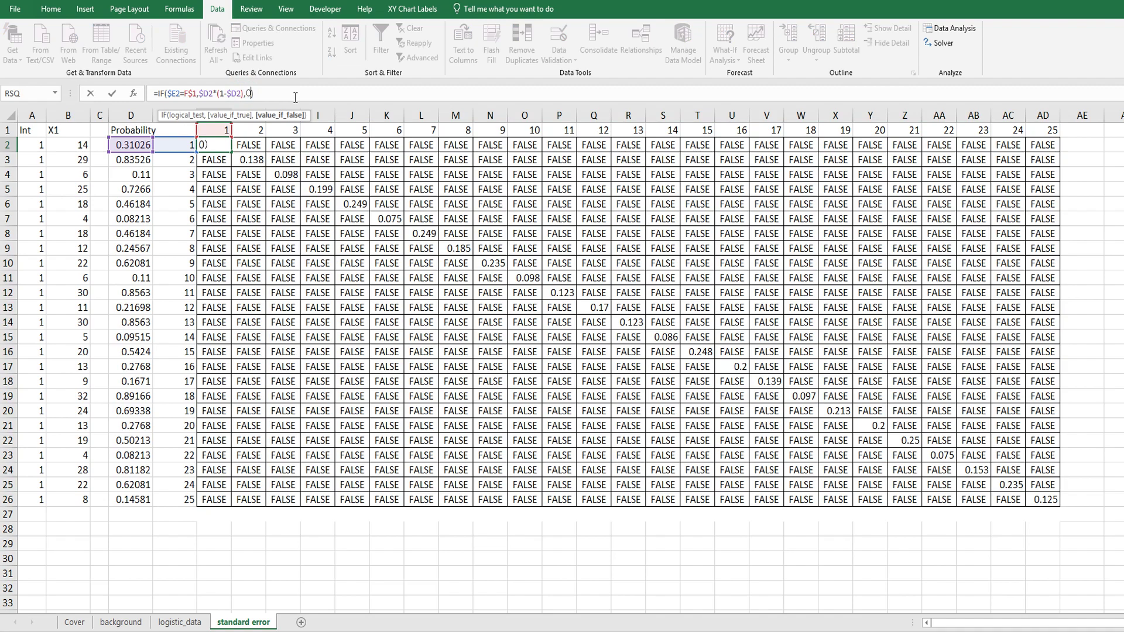
key(ctrl+Return)
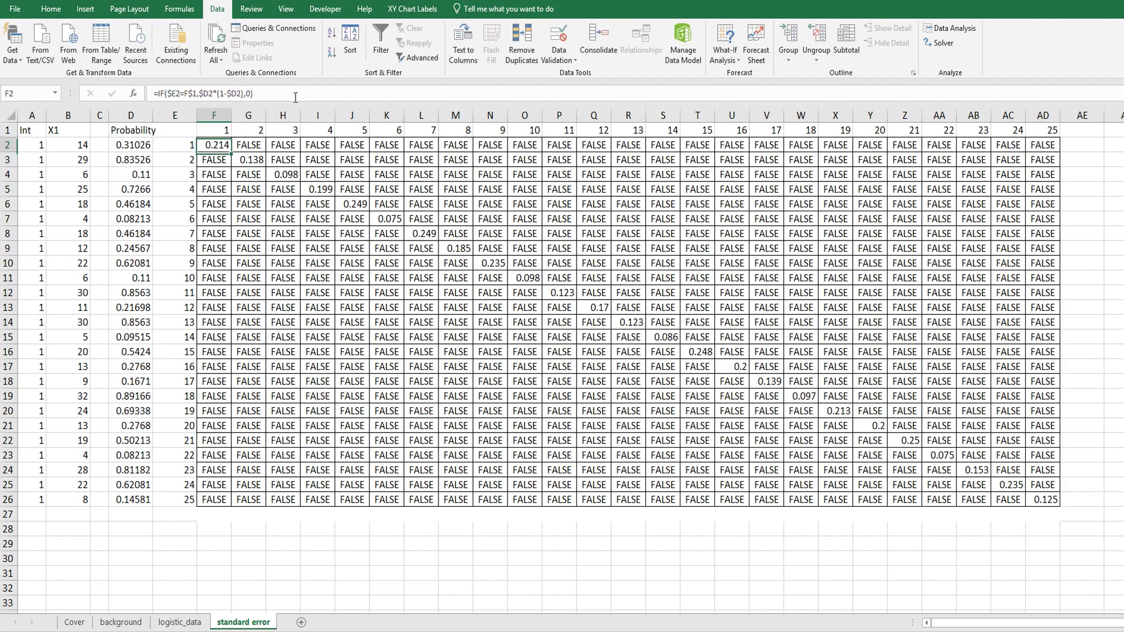
shift+click(1038, 498)
key(ctrl+v)
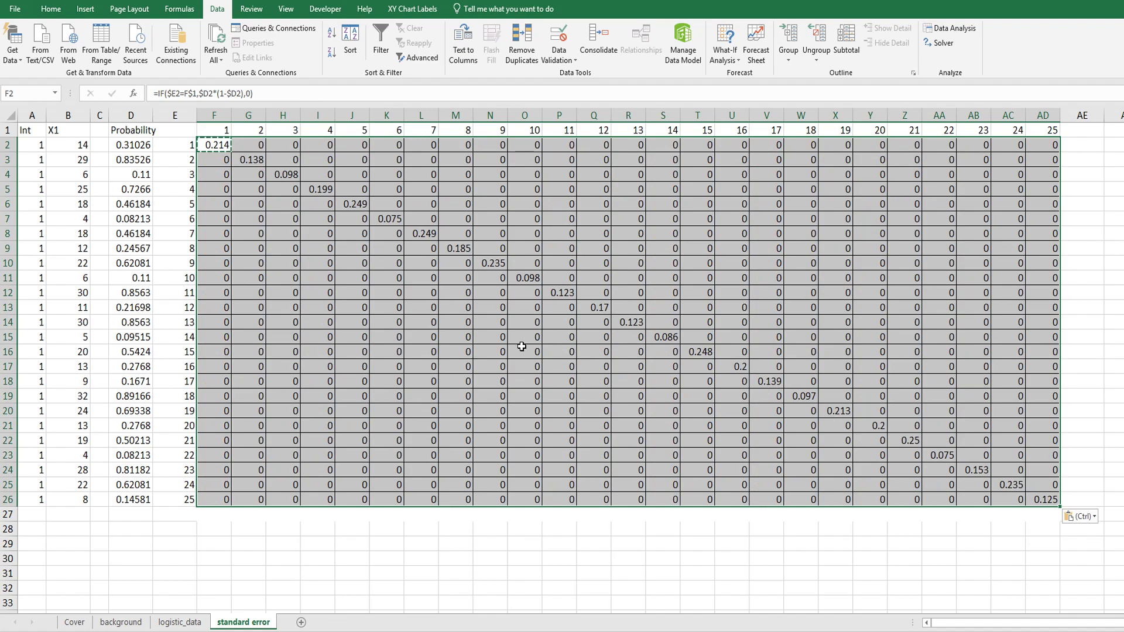
key(Escape)
click(309, 302)
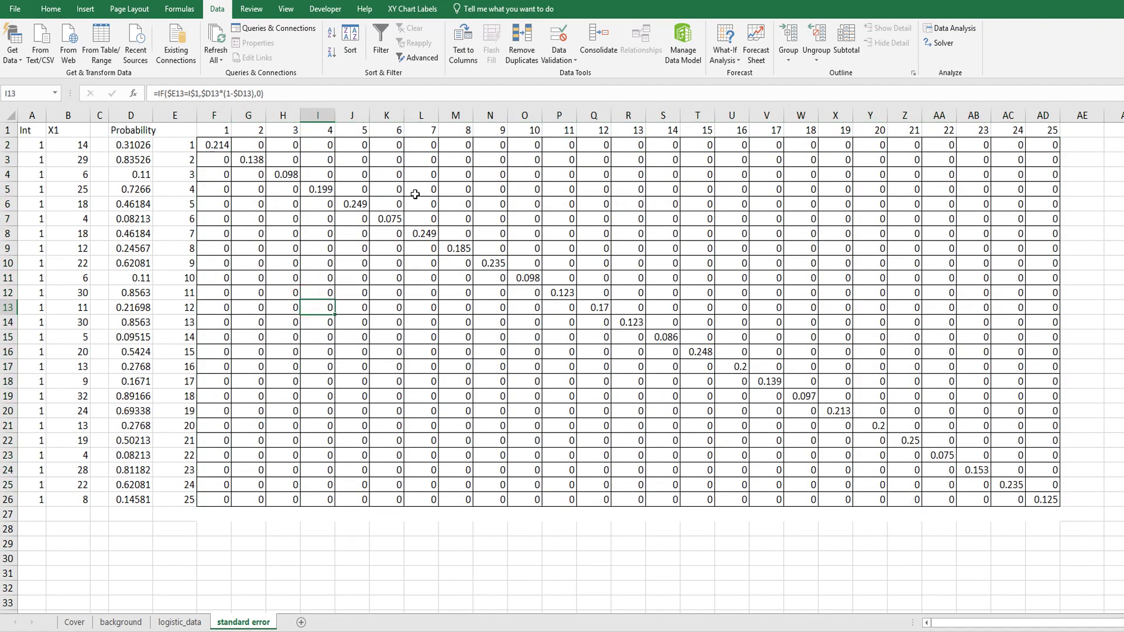
- Label F28 as inv(X'HX) and give D28:E29 a yellow fill
click(220, 528)
text(inv(X'HX)
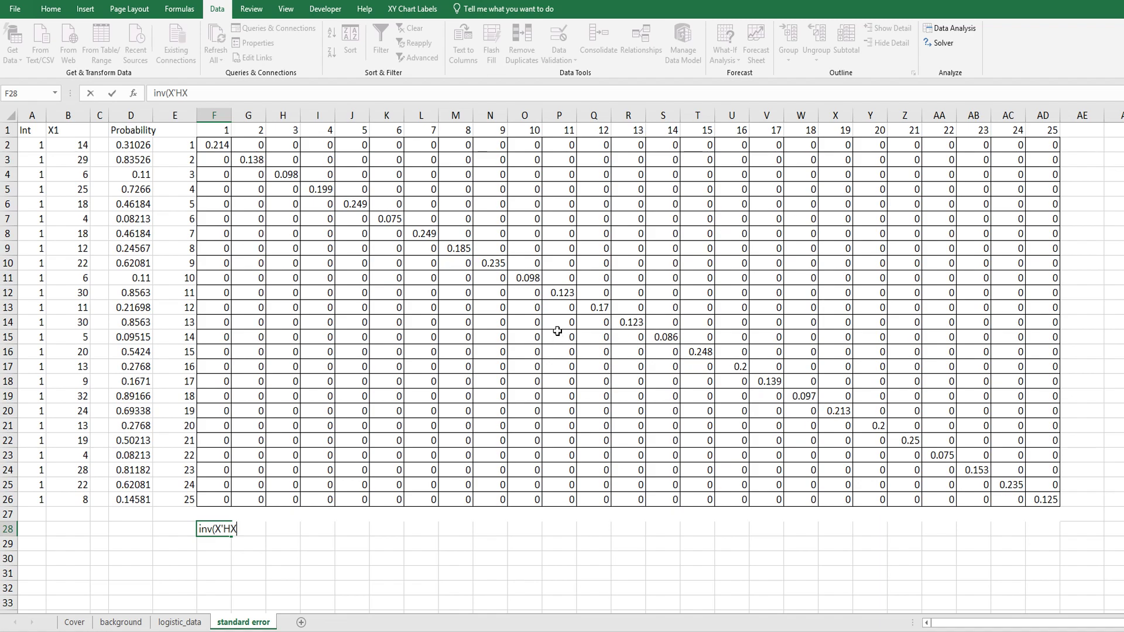
key(Return)
key(Up)
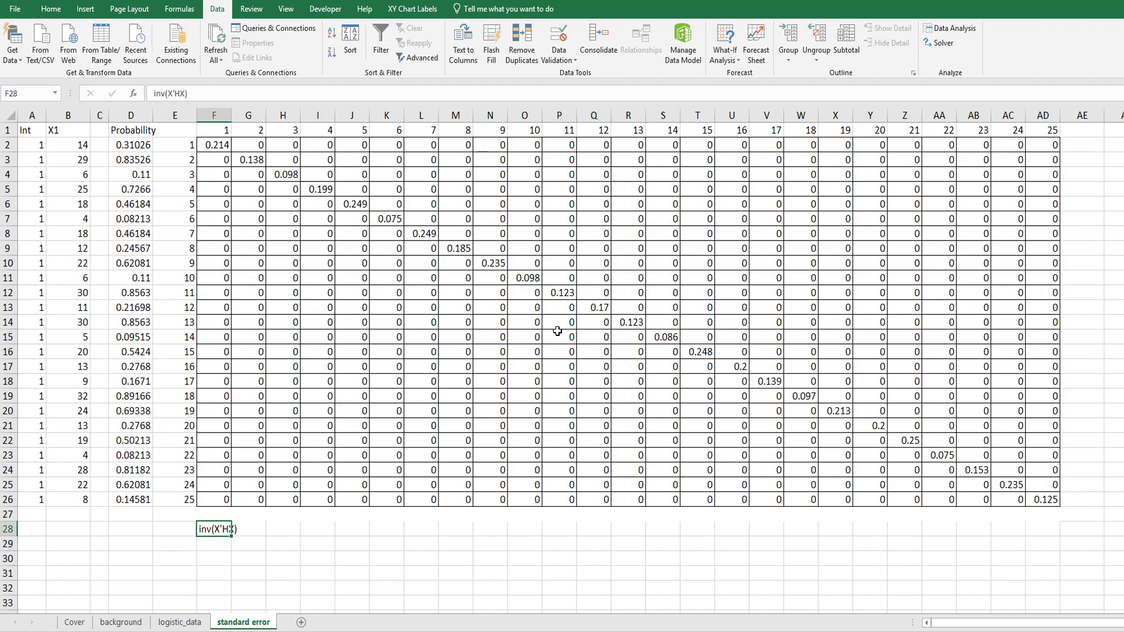
drag(141, 529, 170, 541)
click(62, 10)
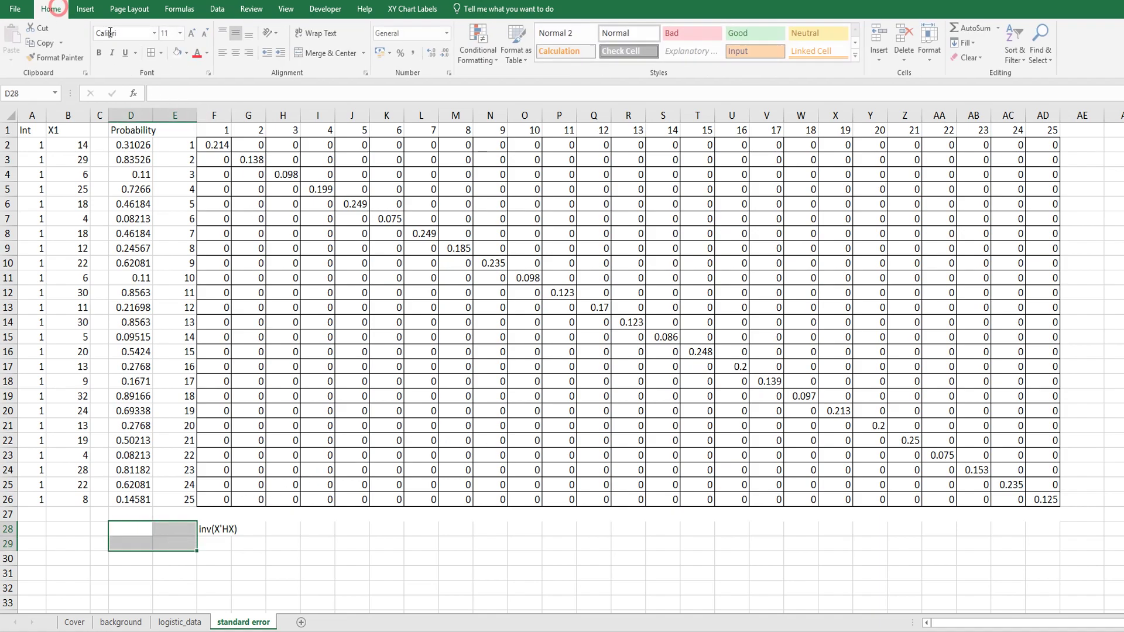
click(186, 53)
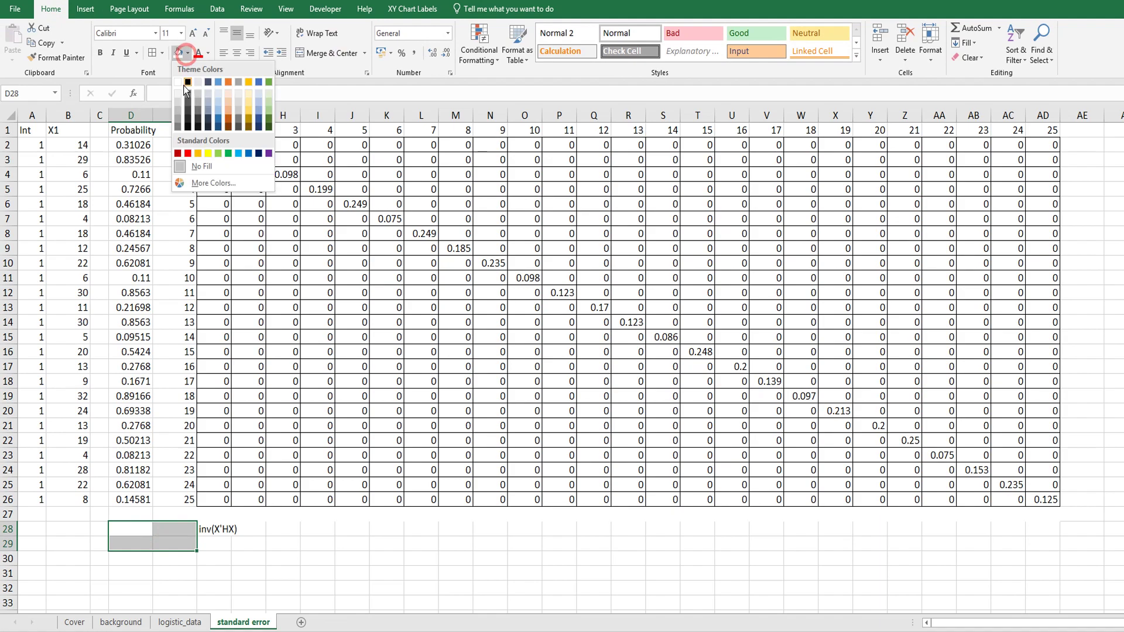
click(207, 154)
click(153, 52)
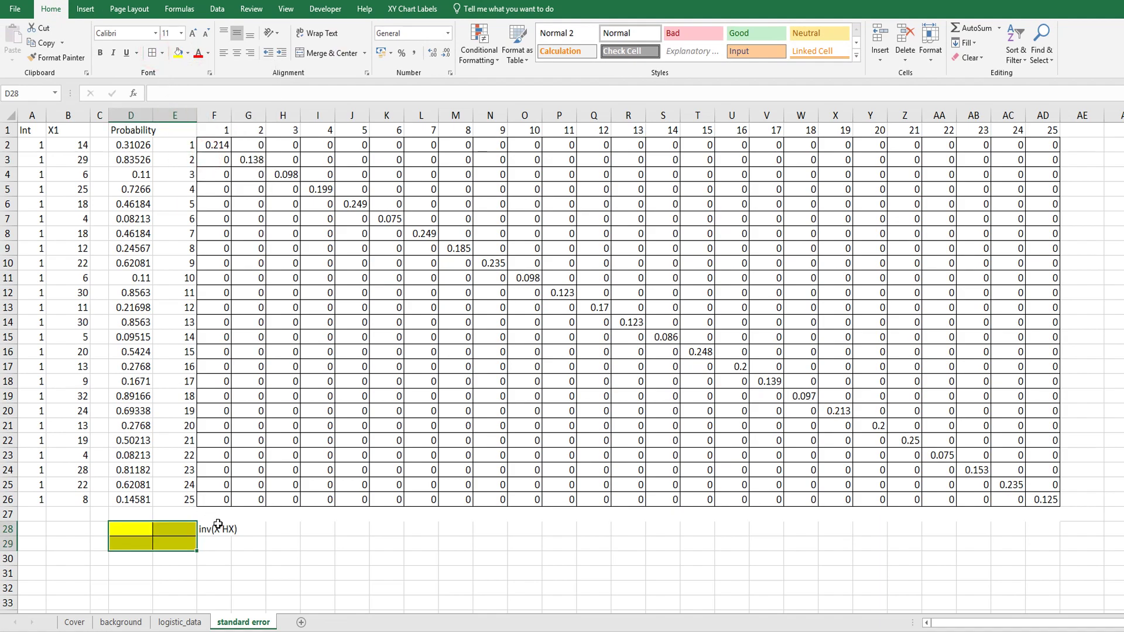
- Build the X'HX product =MMULT(MMULT(TRANSPOSE(A2:B26),F2:AD26),A2:B26) in the formula
text(=m)
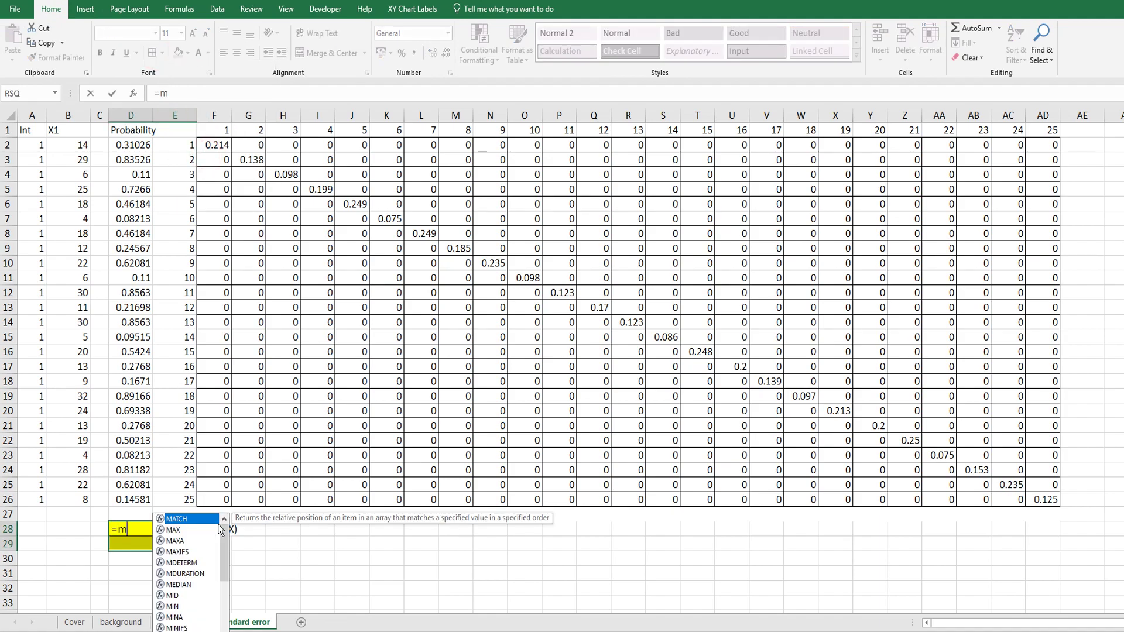
text(mult(tra)
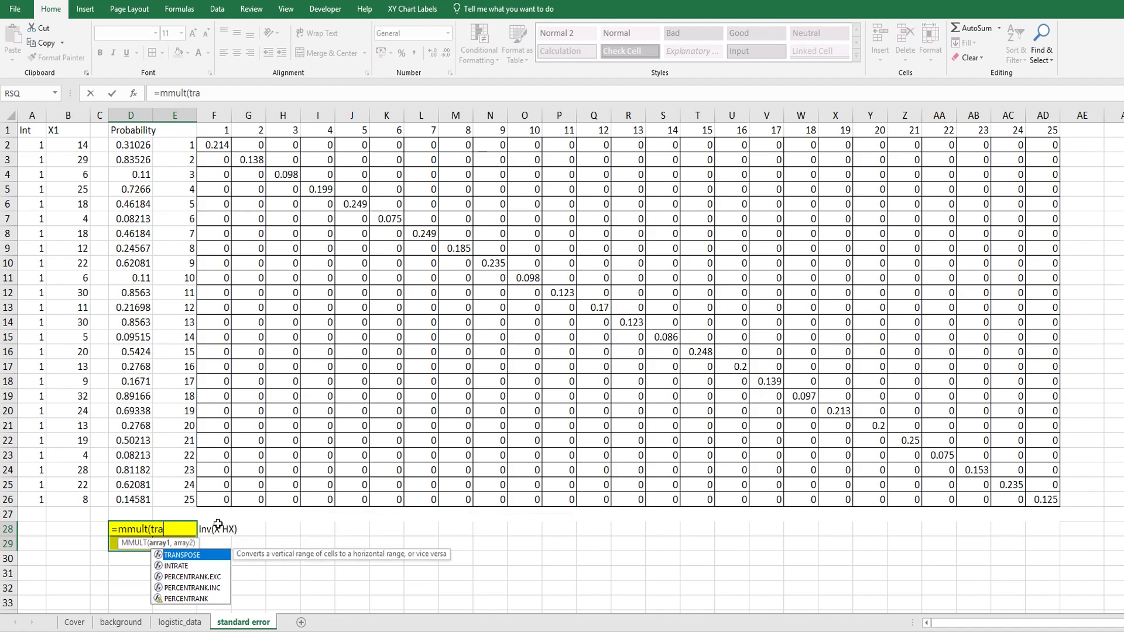
text(nspose()
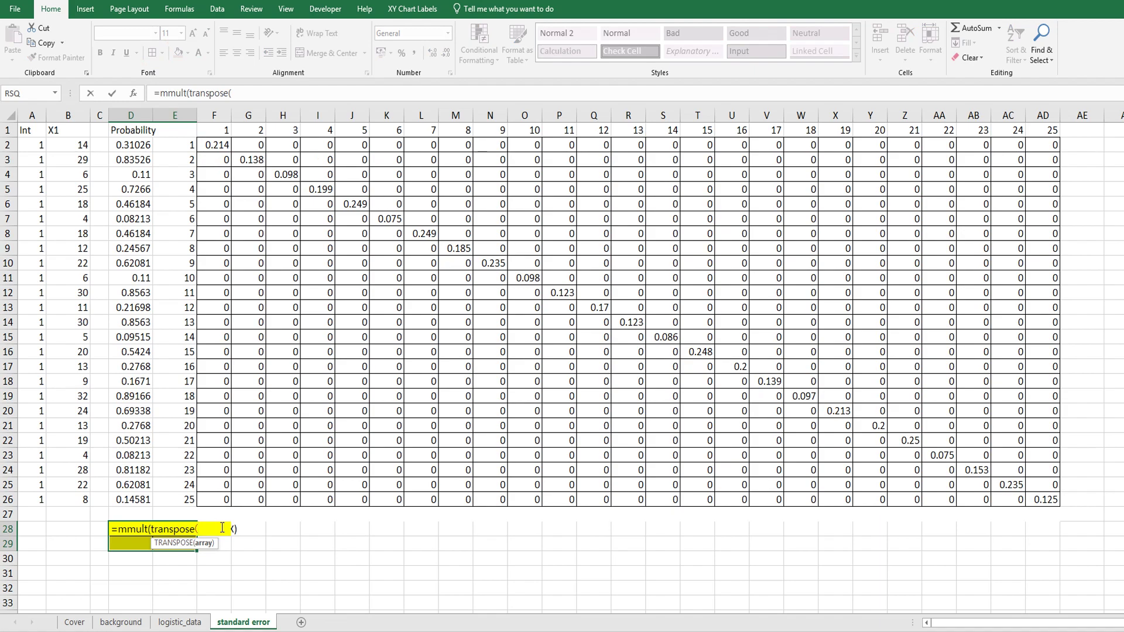
drag(30, 145, 65, 501)
text())
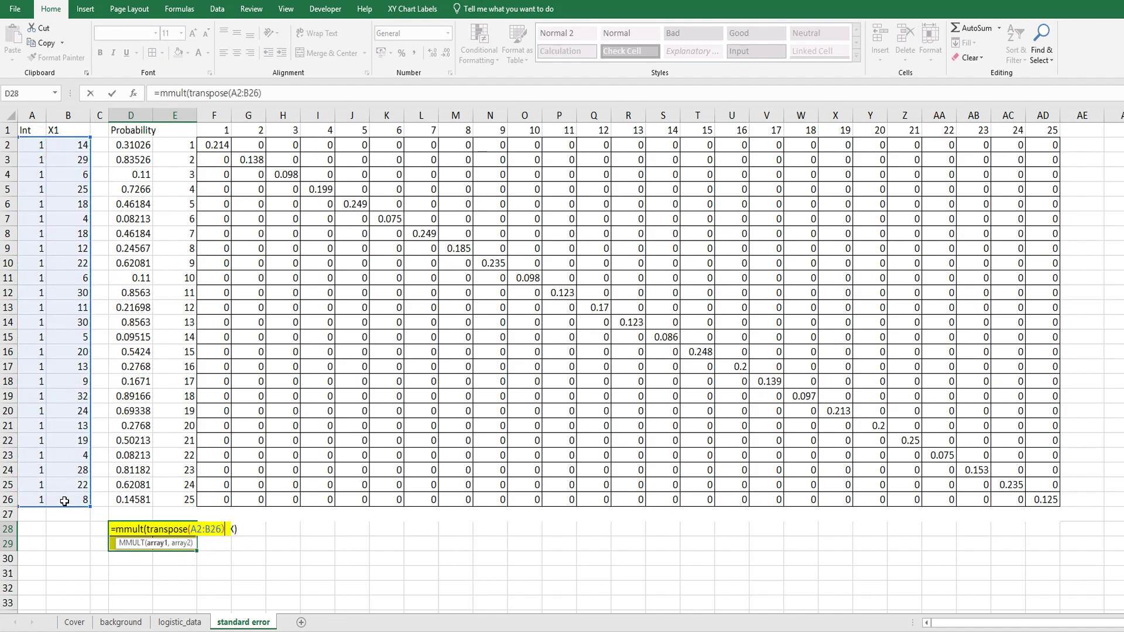
text(,)
drag(1043, 499, 218, 142)
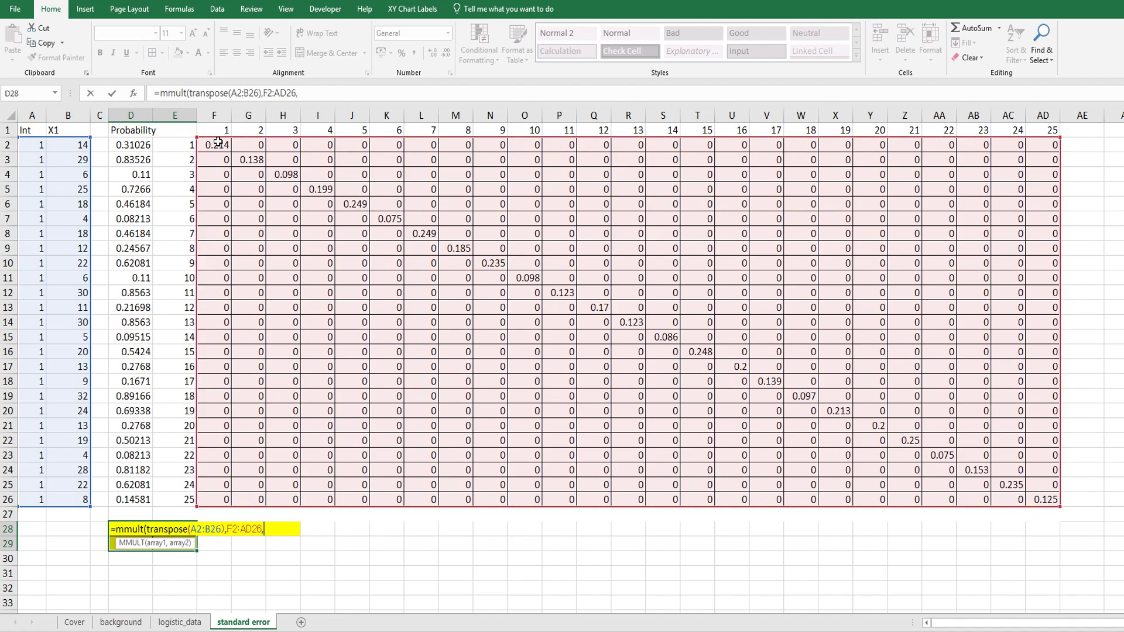
key(BackSpace)
click(161, 93)
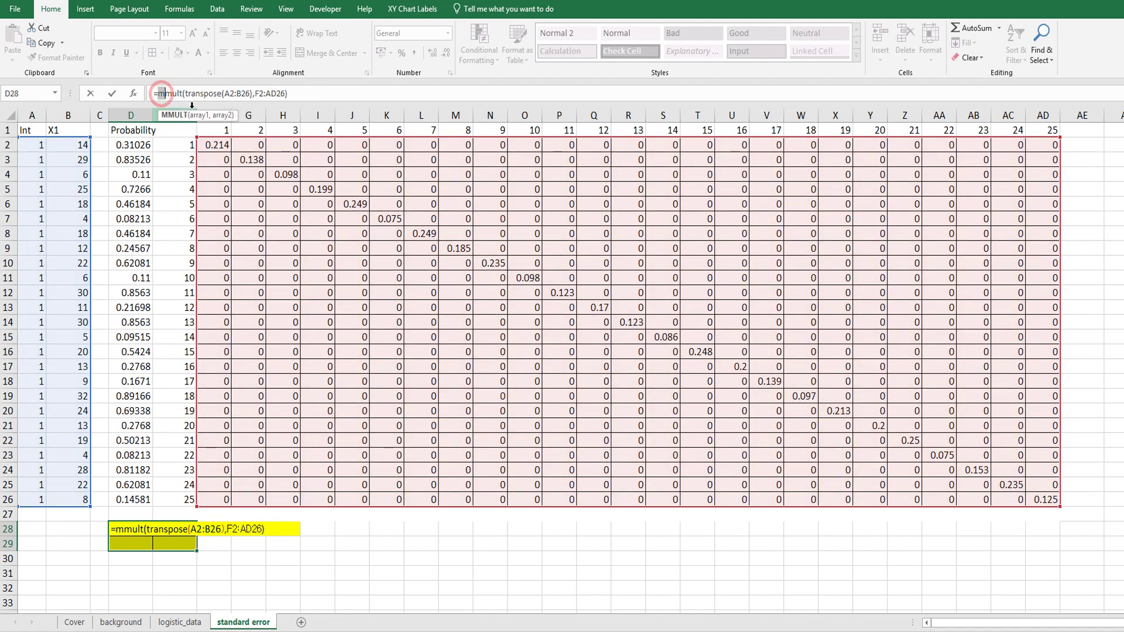
key(Left)
text(mmult()
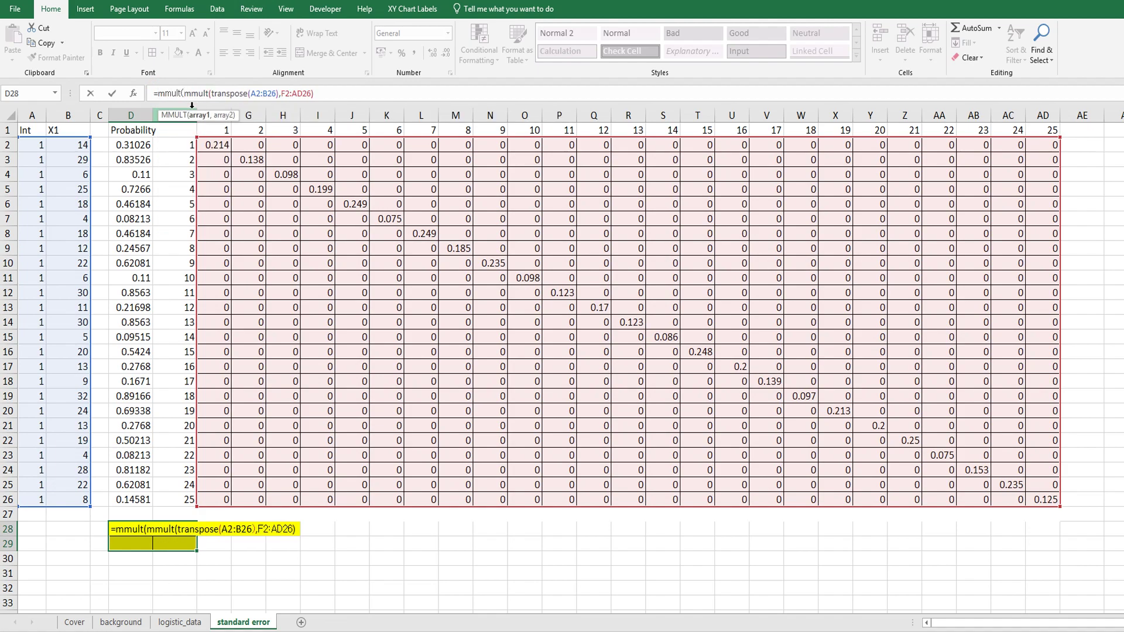
click(346, 93)
text(,)
drag(70, 497, 29, 144)
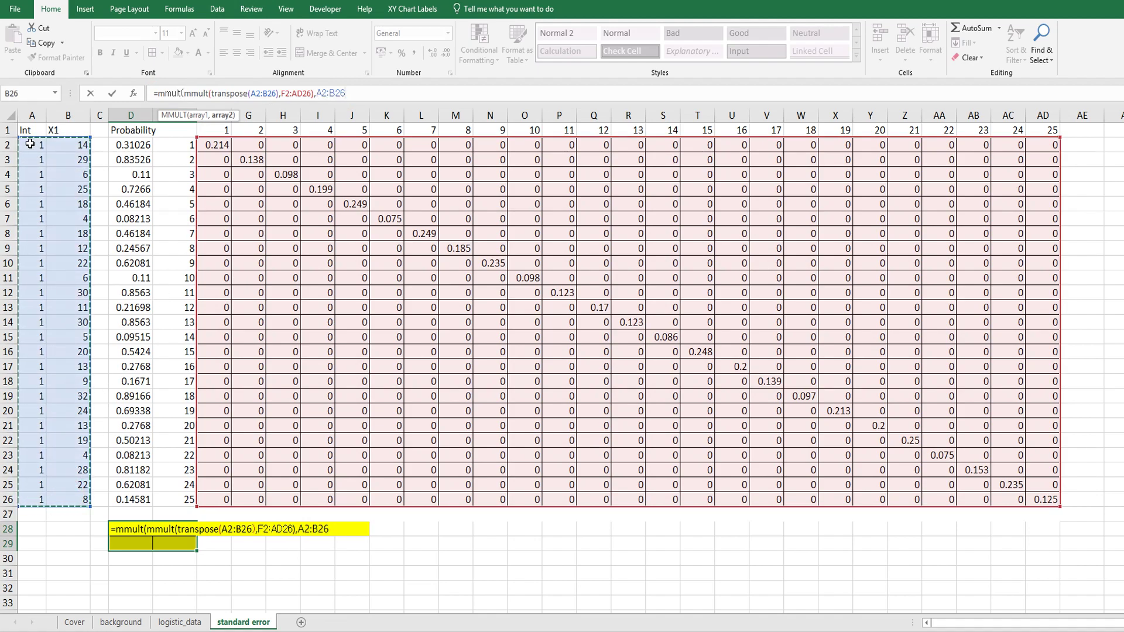
text())
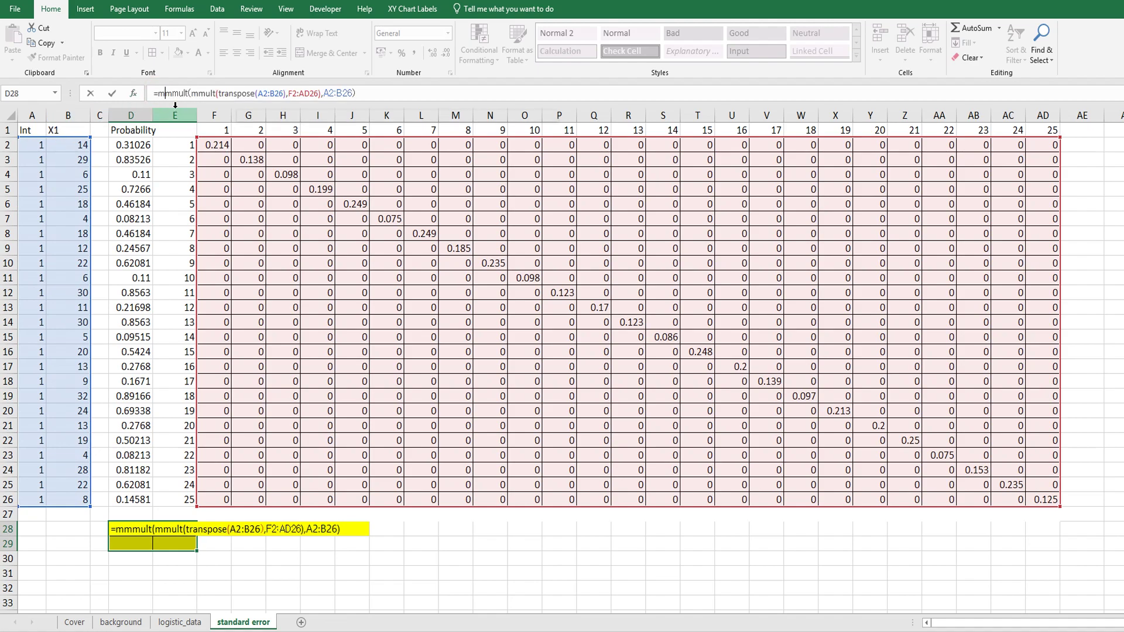
- Wrap it in MINVERSE and array-enter across D28:E29, giving 1.58597, -0.0754, -0.0754, 0.00422
text(minverse()
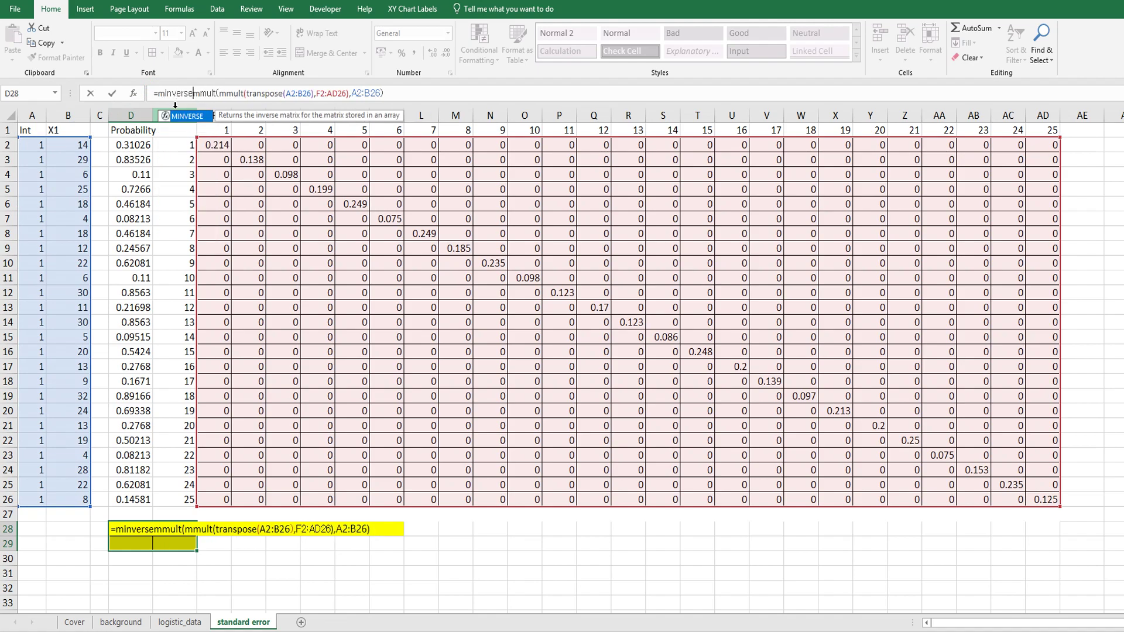
click(425, 93)
text())
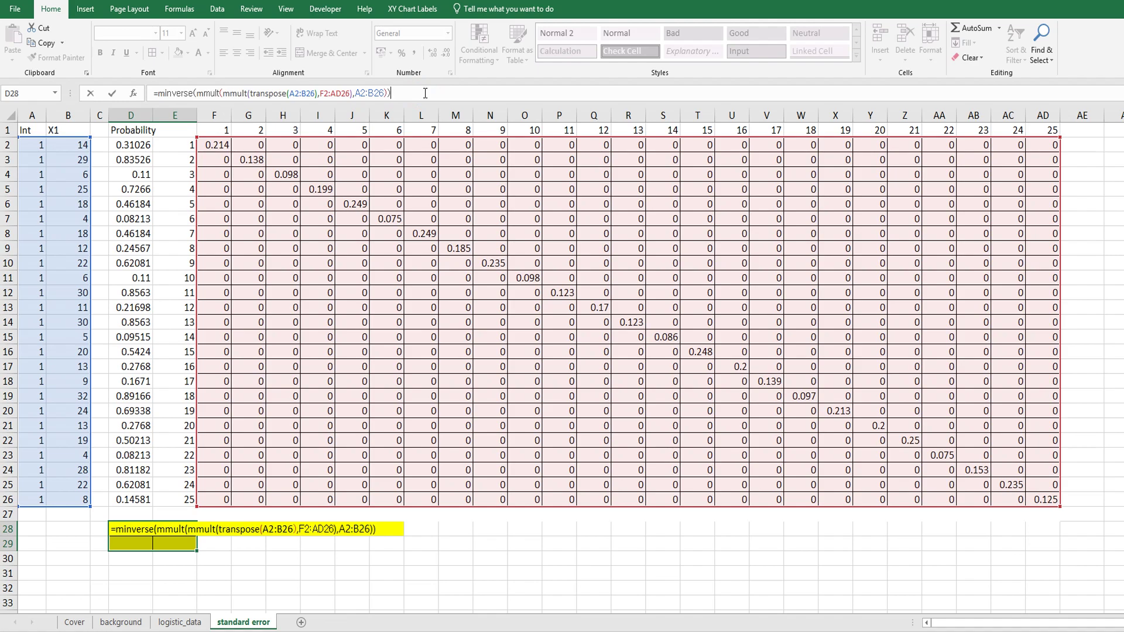
key(ctrl+shift+Return)
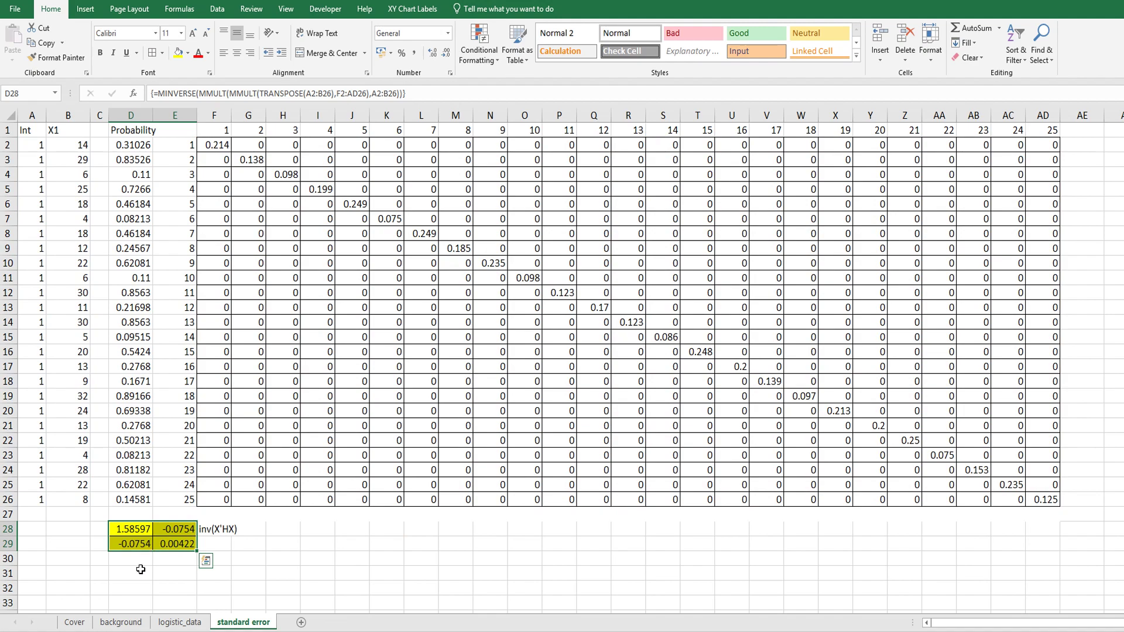
click(141, 570)
- Enter =SQRT(D28) in D31 and =SQRT(E29) in D32 as the standard errors
text(=)
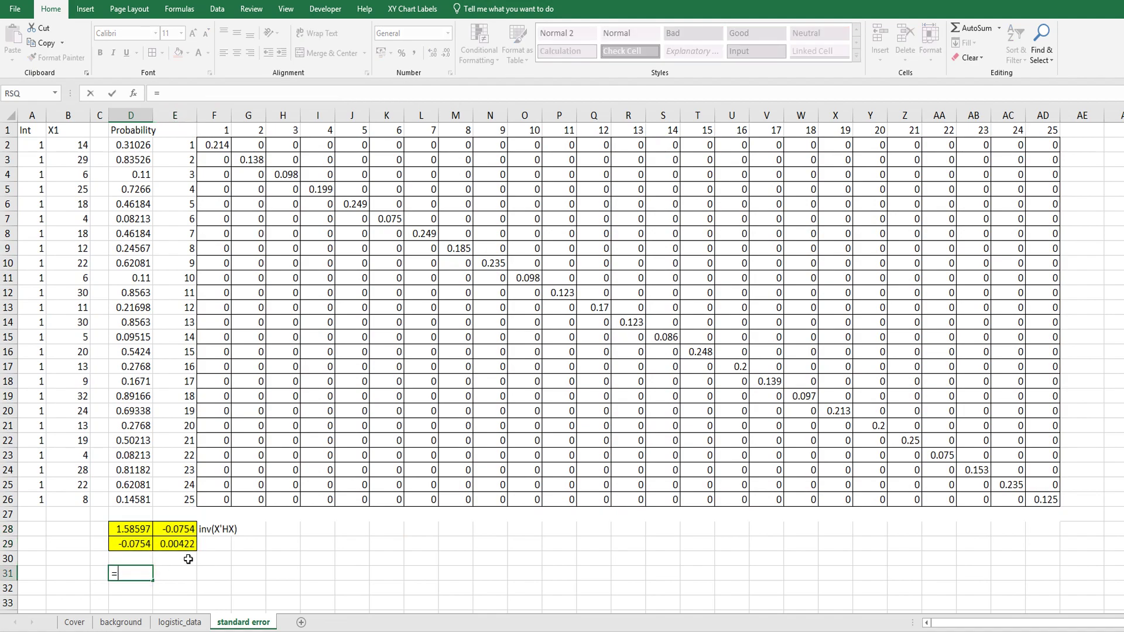
text(sqrt()
key(Up)
key(Up)
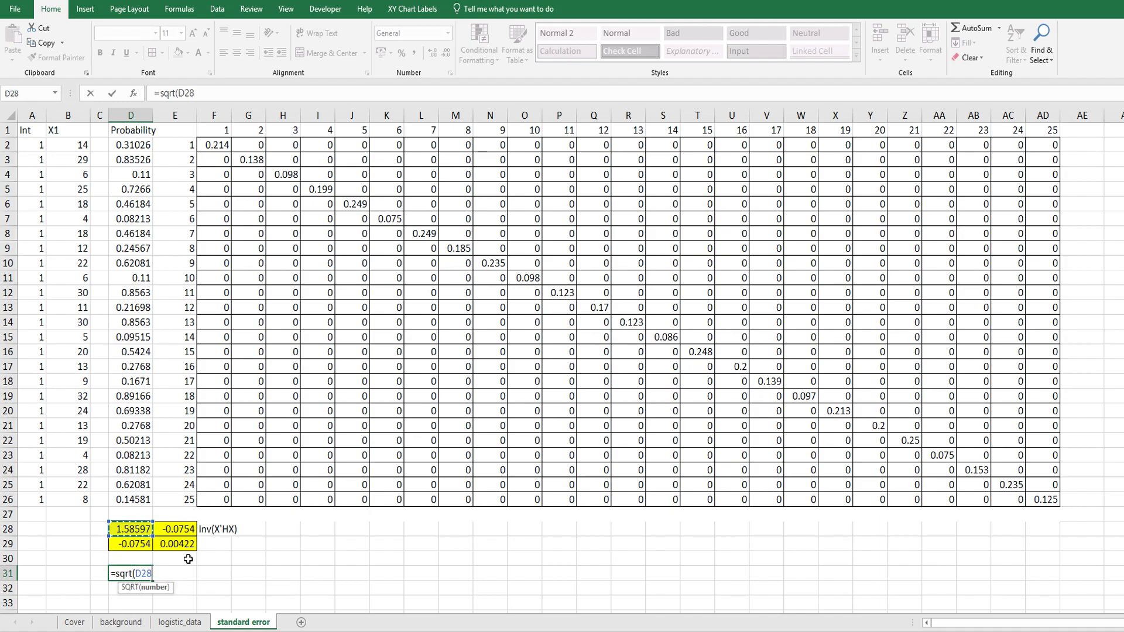
key(Up)
text())
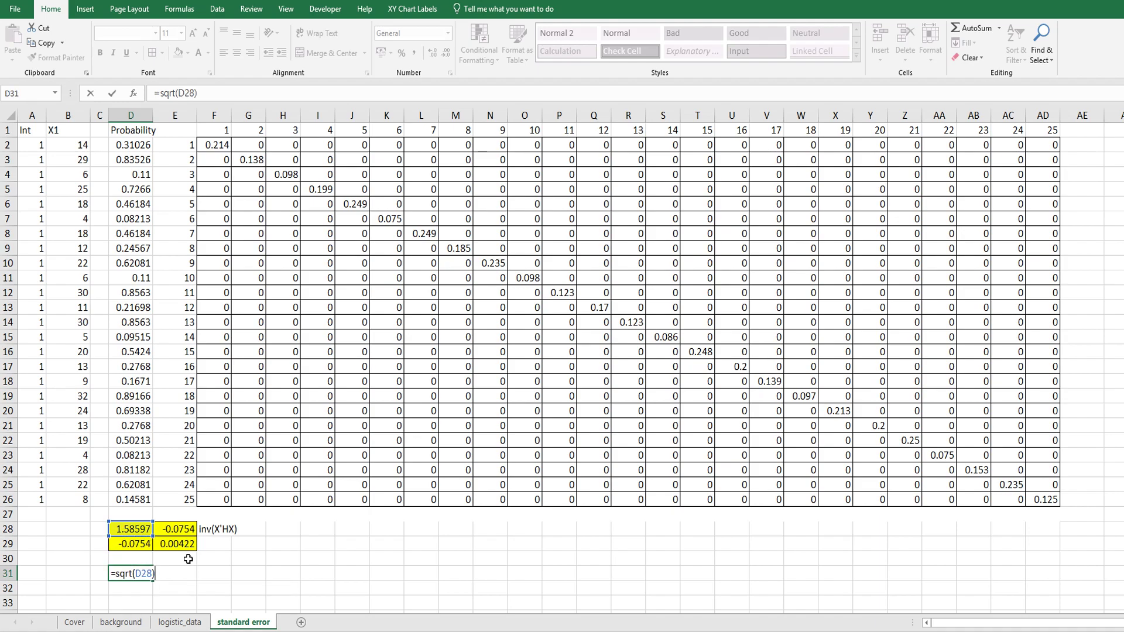
key(Return)
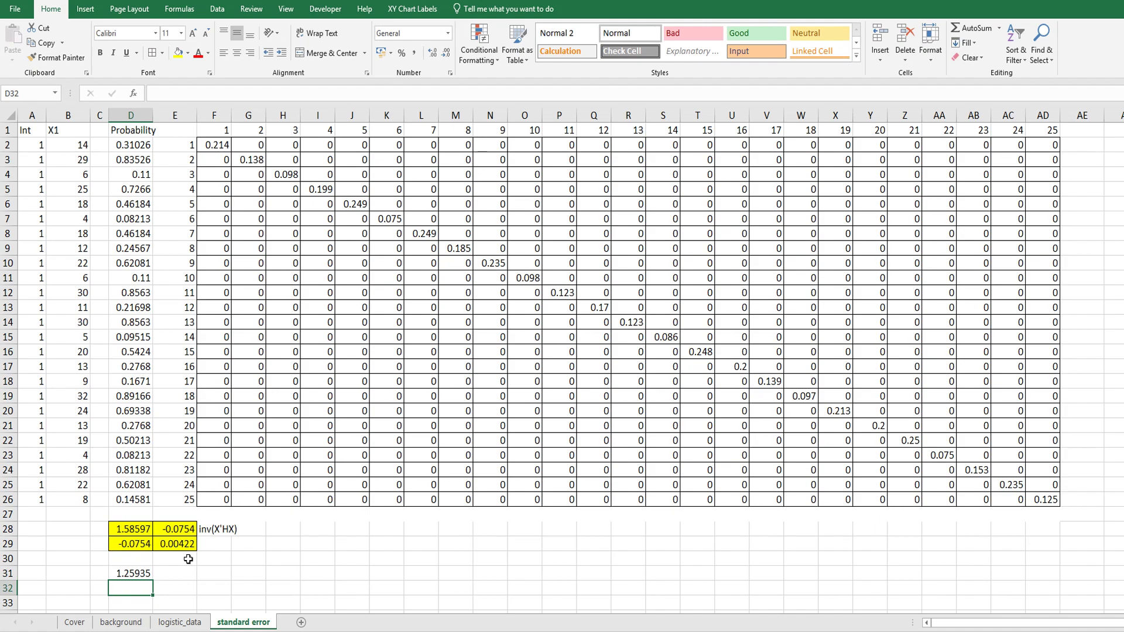
text(=sqrt()
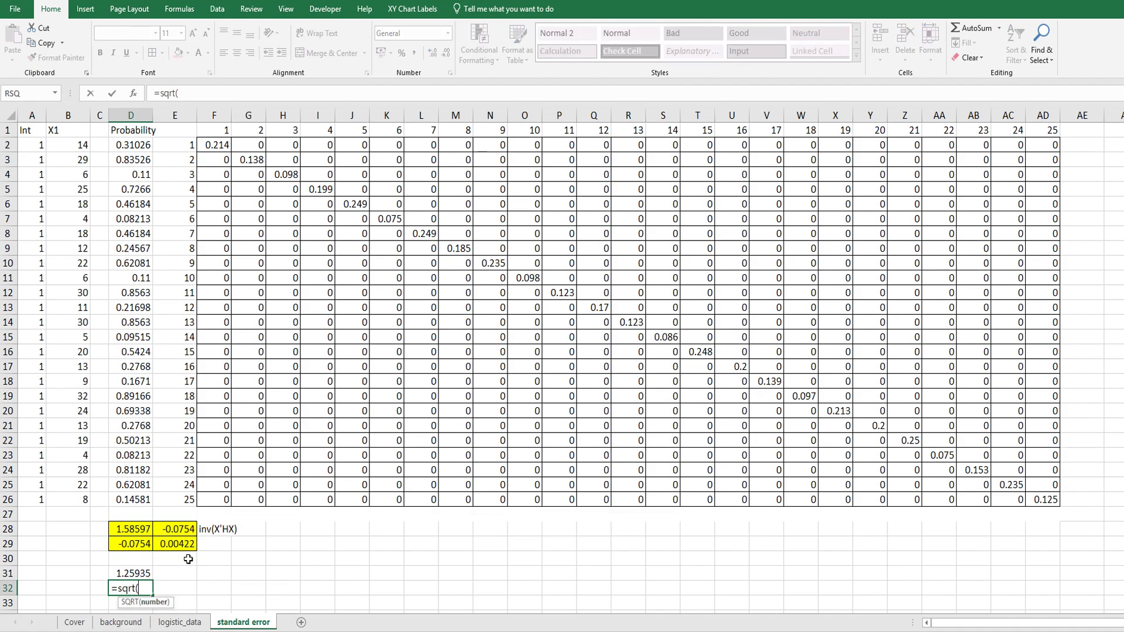
key(Up)
key(Up)
key(Up)
key(Right)
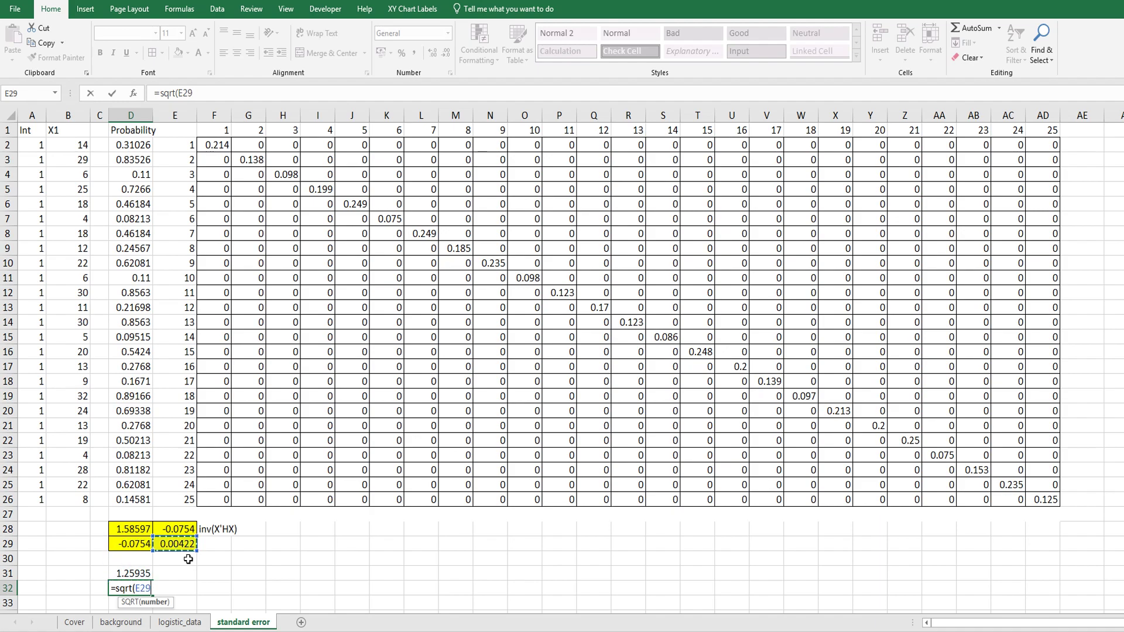
text())
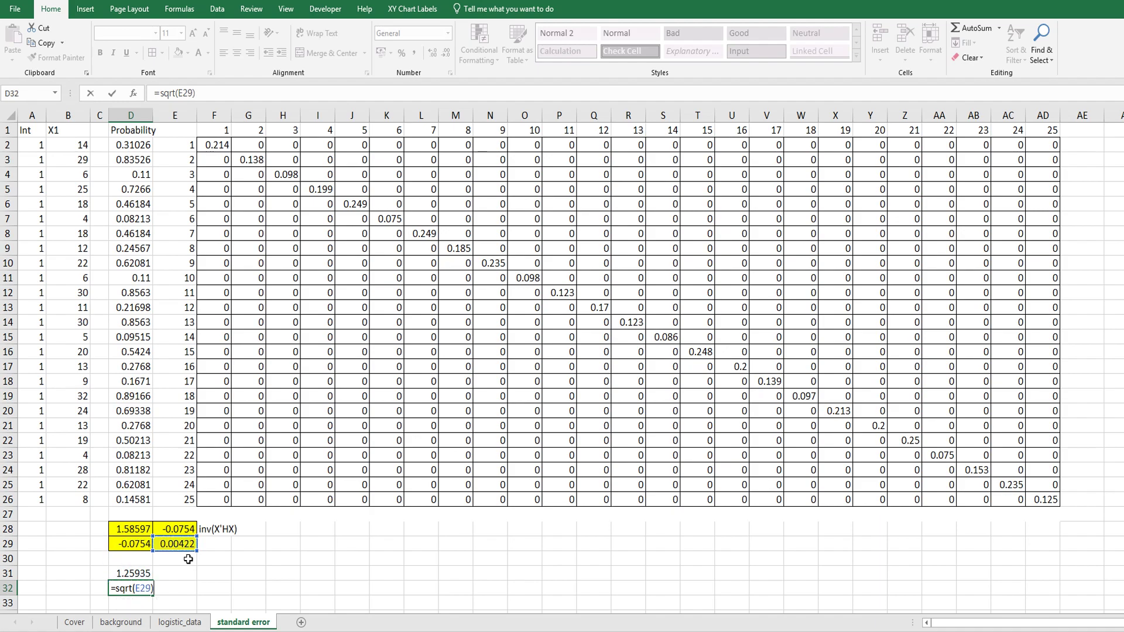
key(Return)
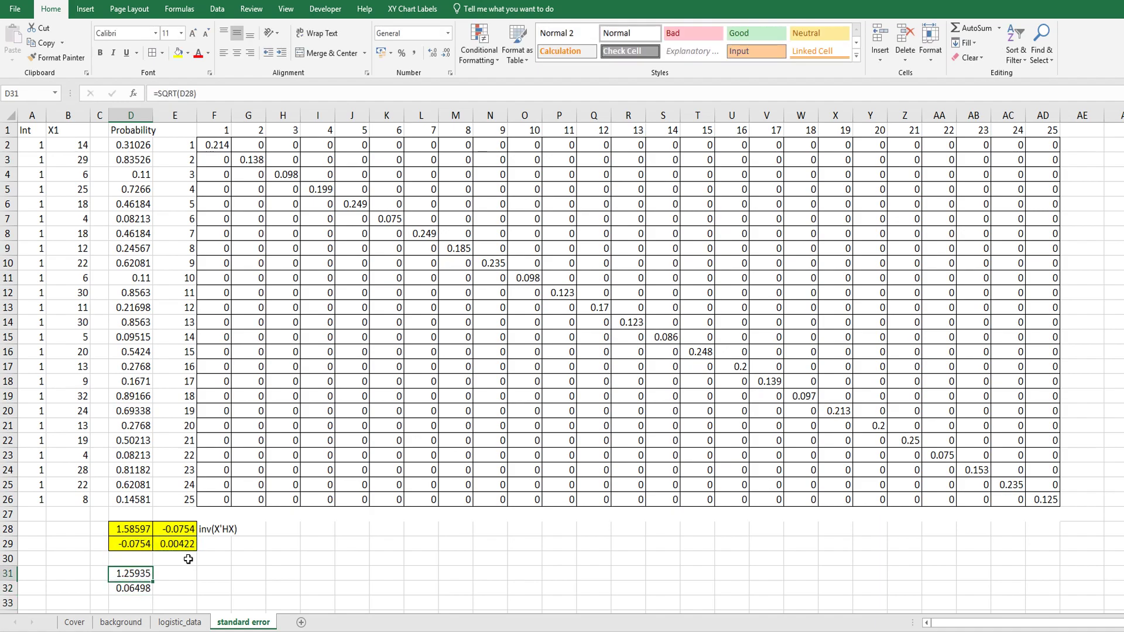
- Paste both standard errors as values into J2 on logistic_data (1.25935, 0.06498)
key(Up)
key(Up)
key(shift+Down)
key(ctrl+c)
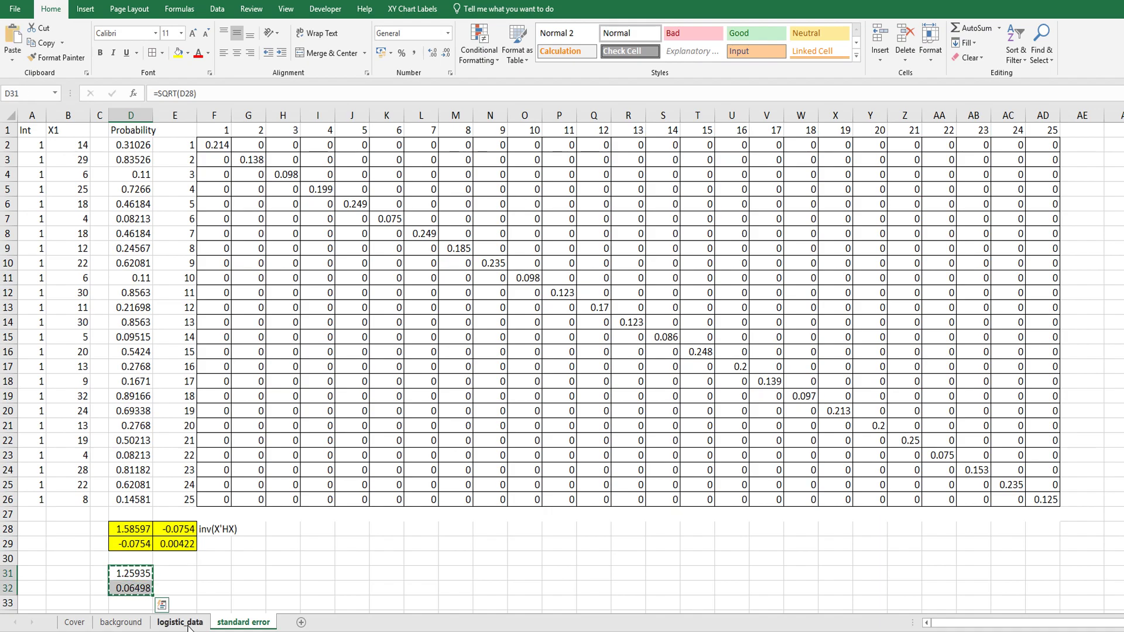
click(180, 622)
click(553, 153)
right_click(554, 154)
click(596, 197)
click(557, 246)
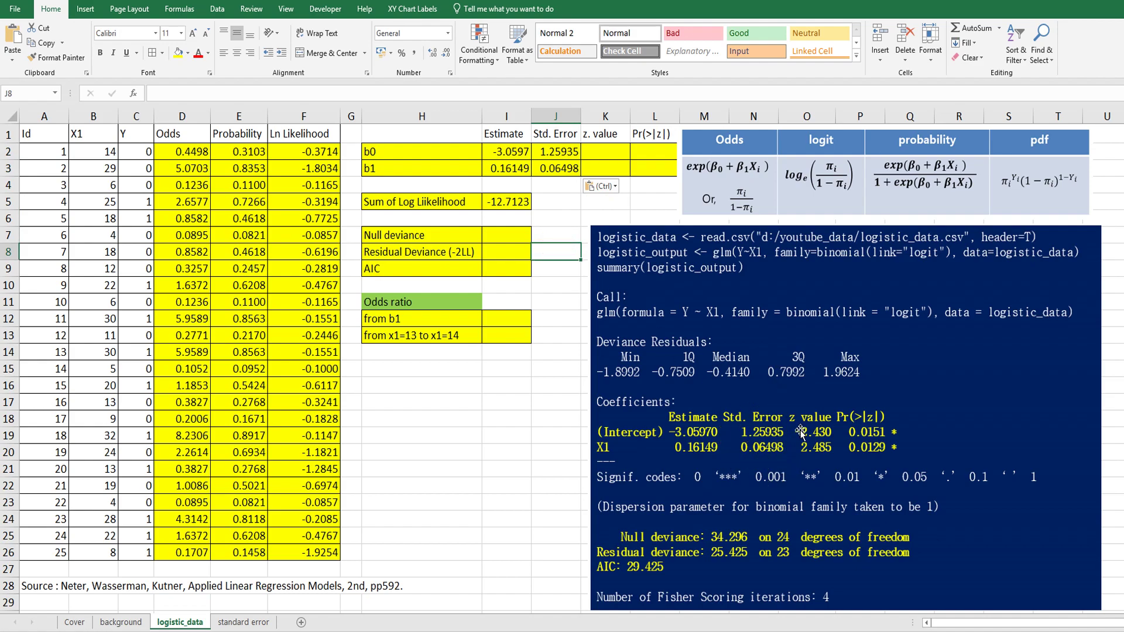
- Enter =I2/J2 in K2 and copy it to K3, giving z values -2.42958 and 2.48516
click(595, 156)
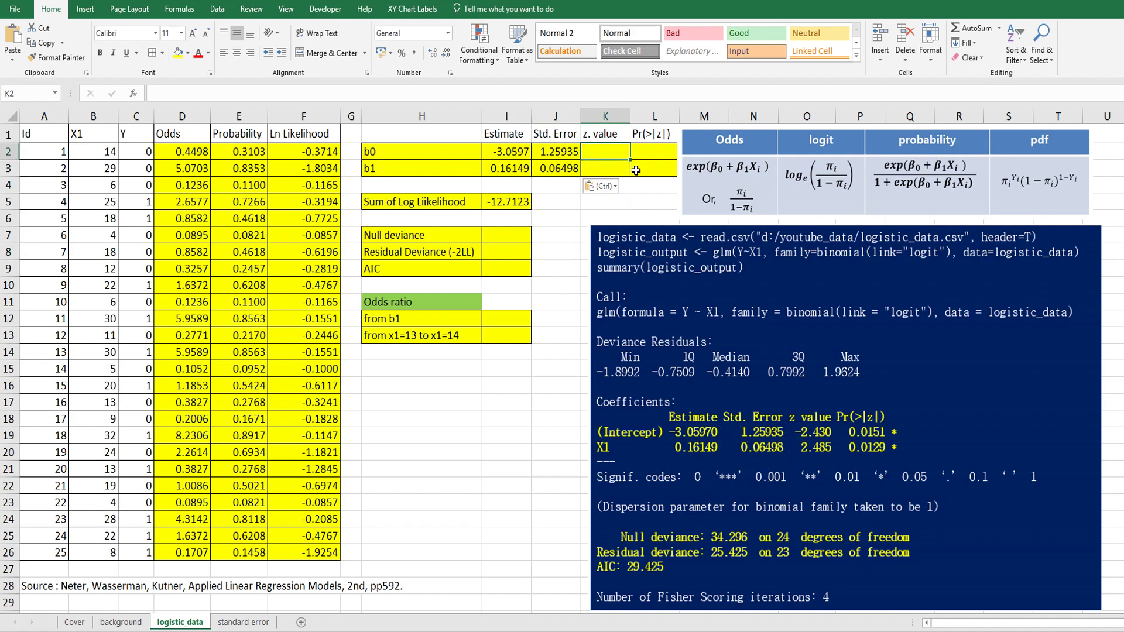
text(=)
key(Left)
key(Left)
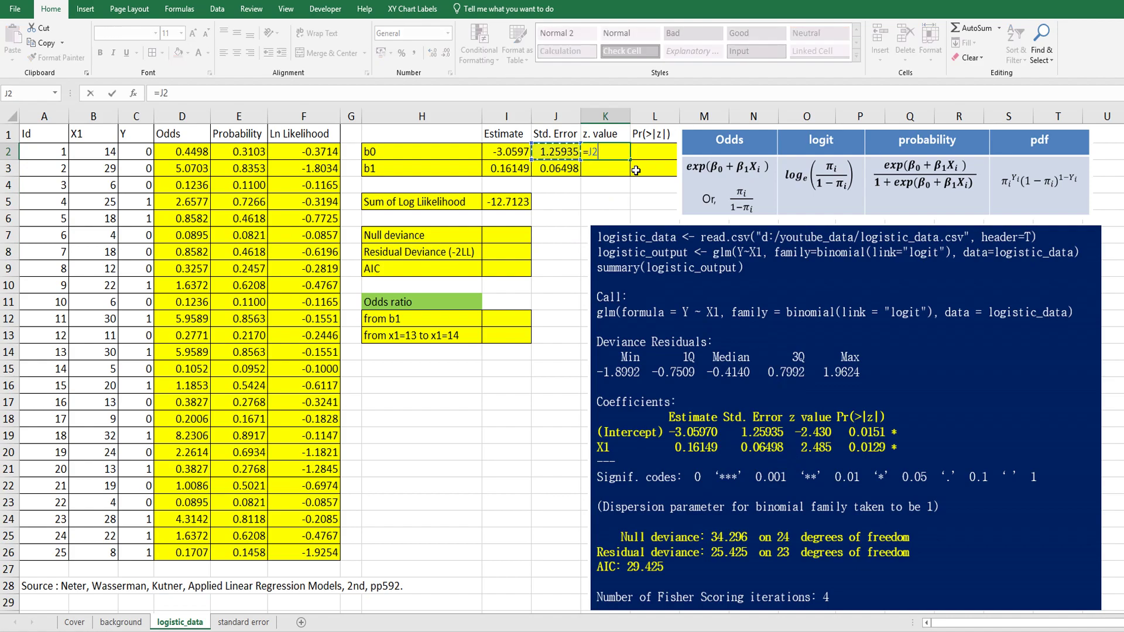
text(/)
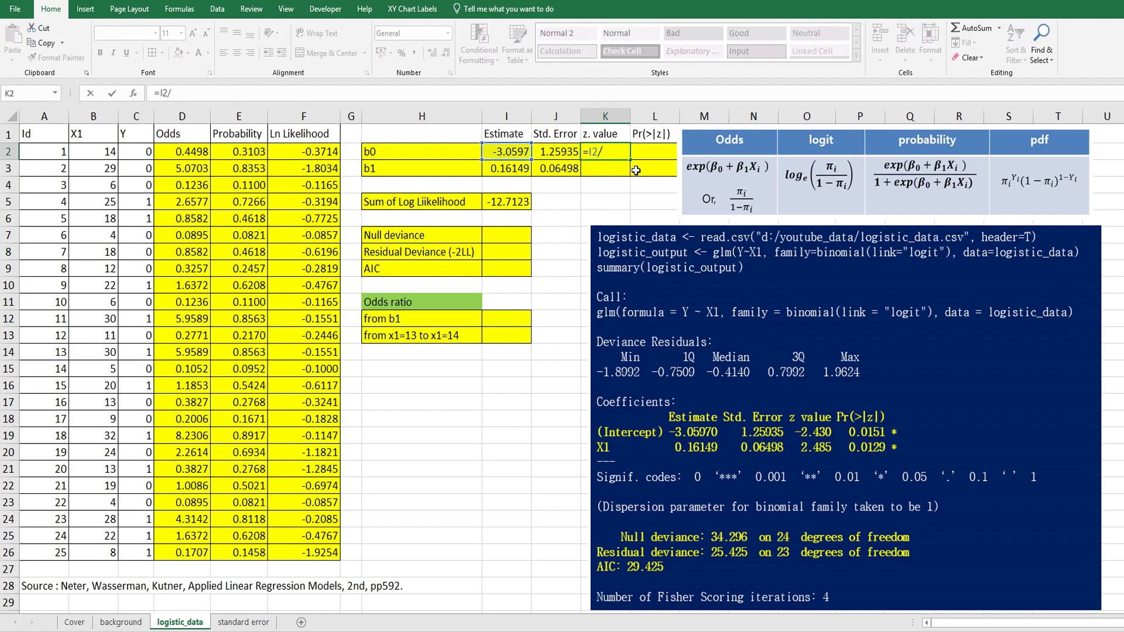
key(Right)
key(Return)
key(Up)
key(ctrl+c)
key(Down)
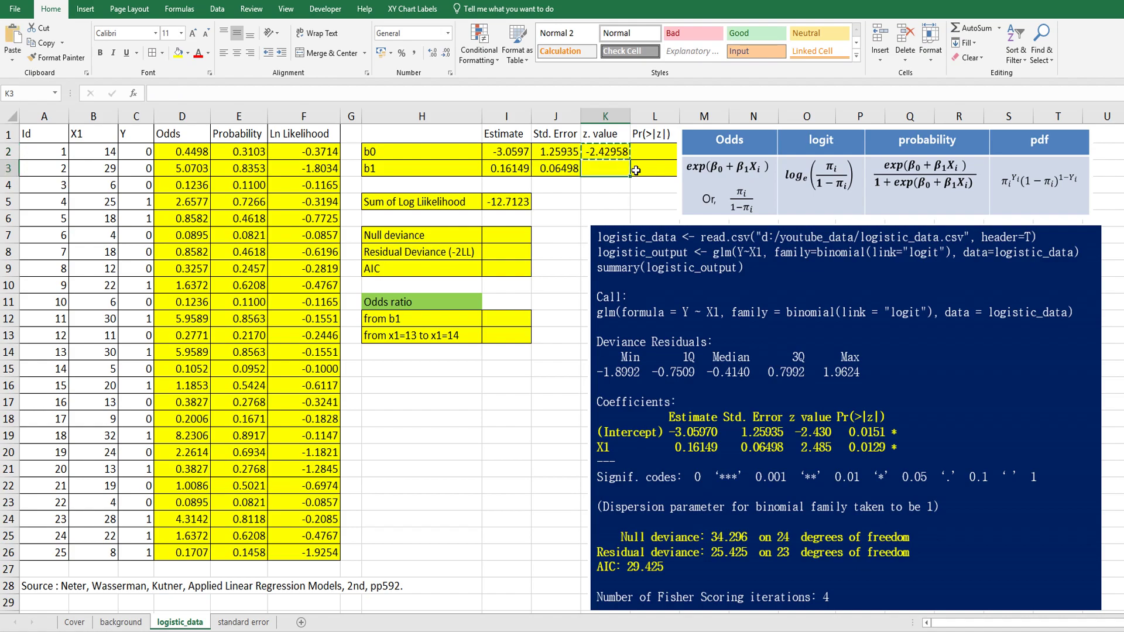
key(ctrl+v)
key(Escape)
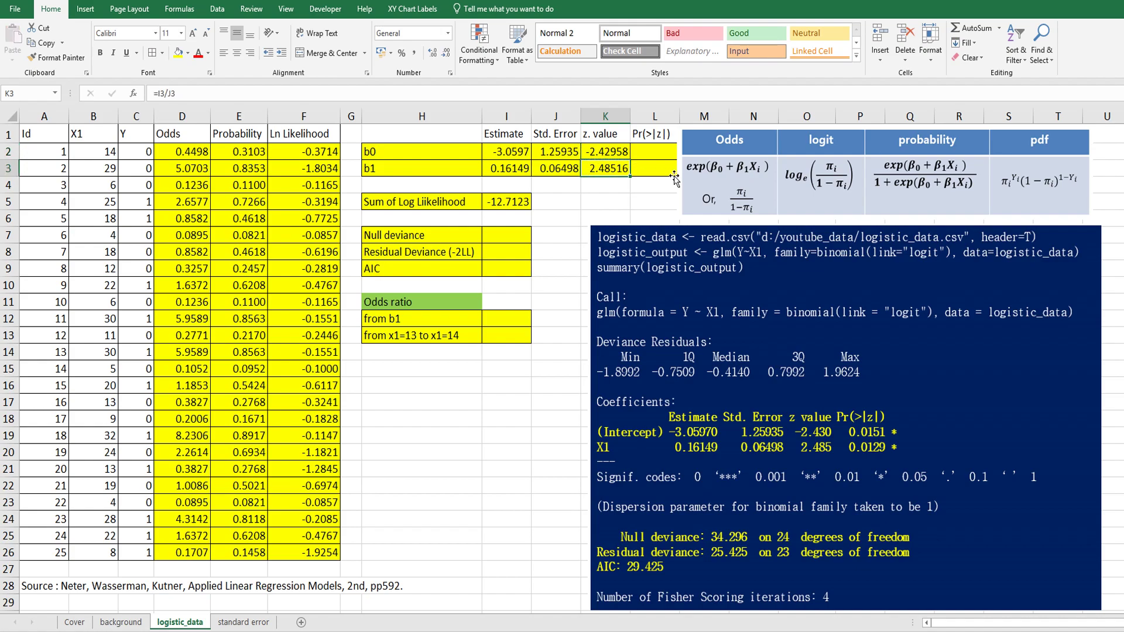
drag(674, 178, 693, 179)
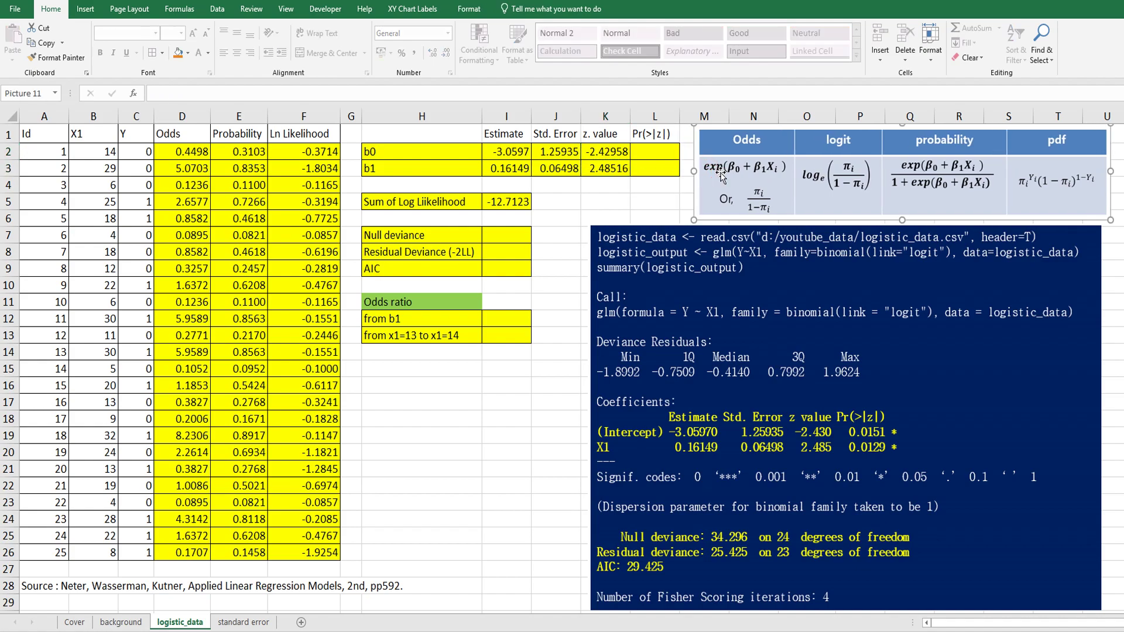
- Enter =(1-NORM.S.DIST(K3,TRUE))*2 in L3 for b1's p-value of 0.01295
click(655, 172)
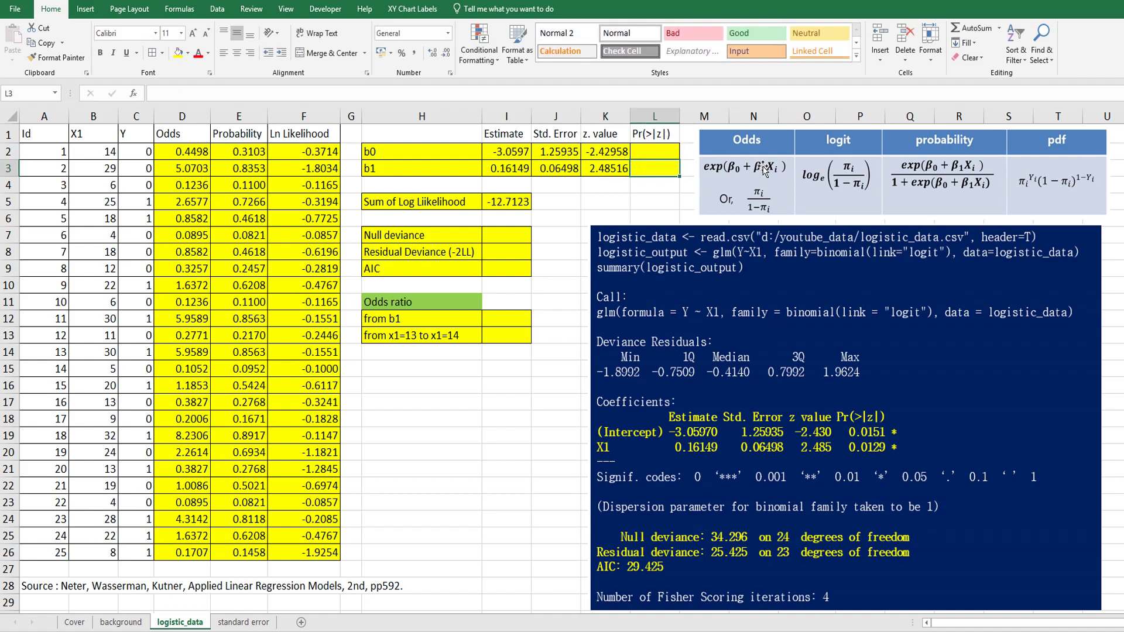
text(=(1-)
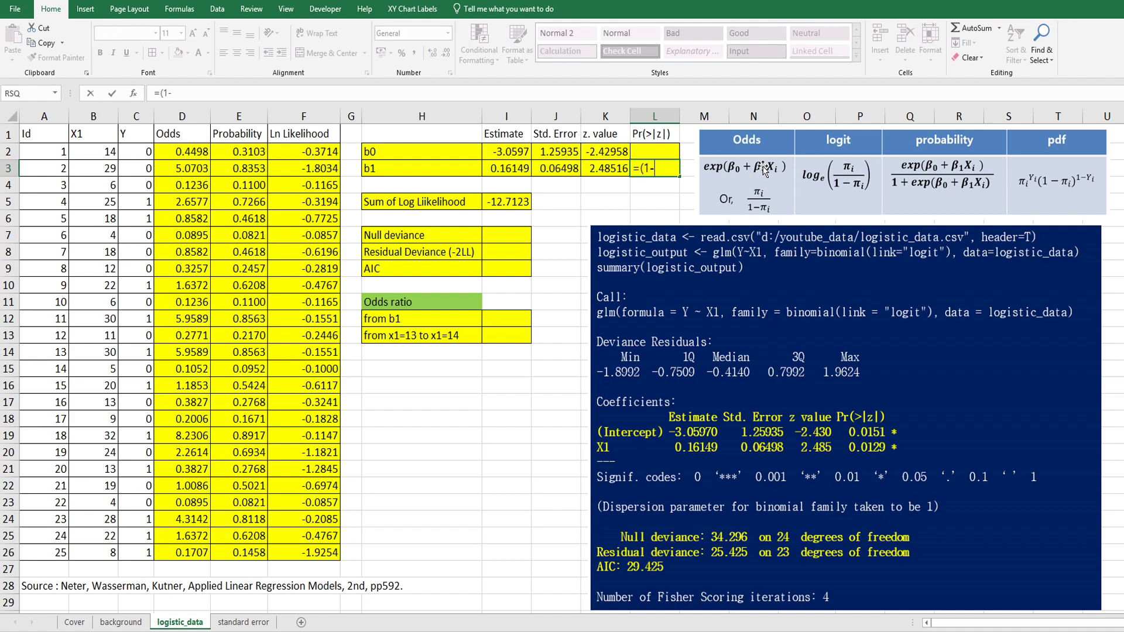
text(nor)
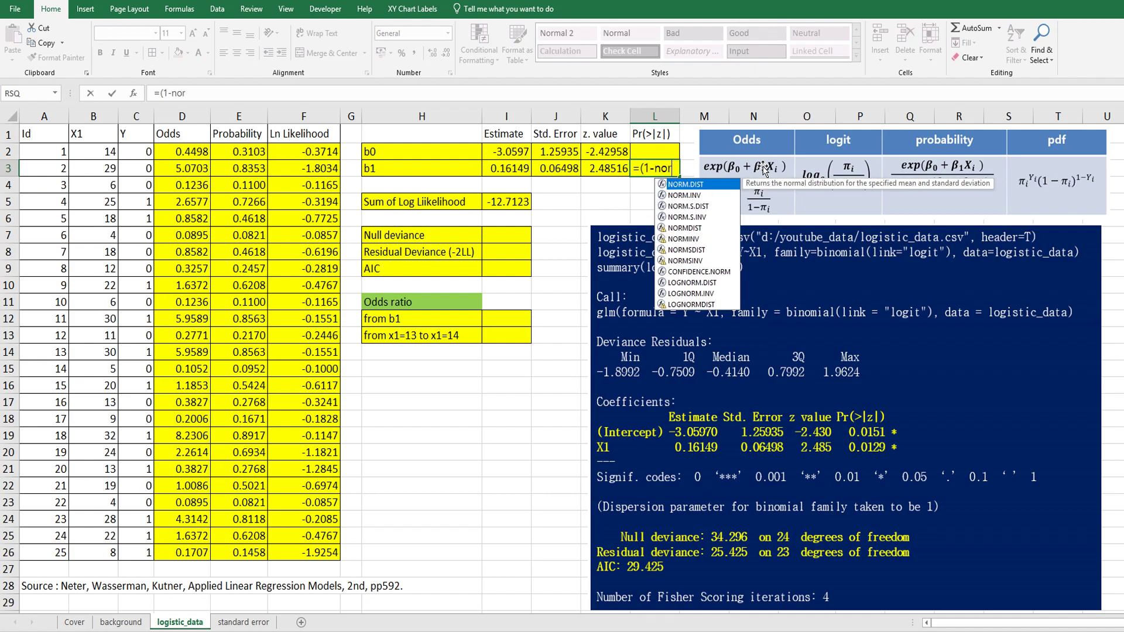
text(m.s.dist)
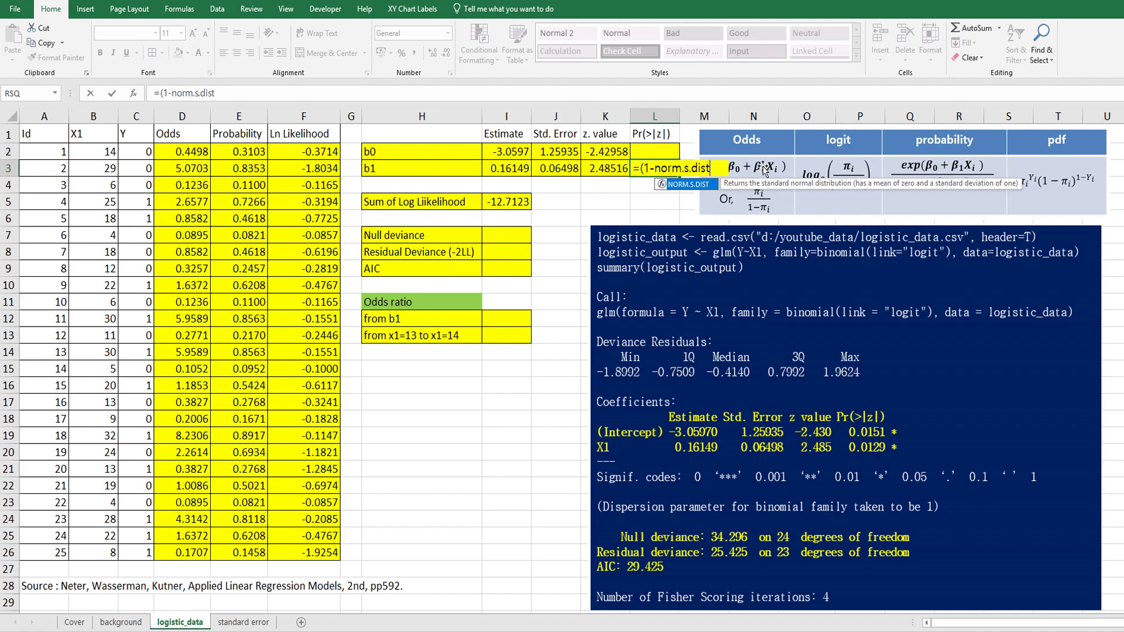
text(()
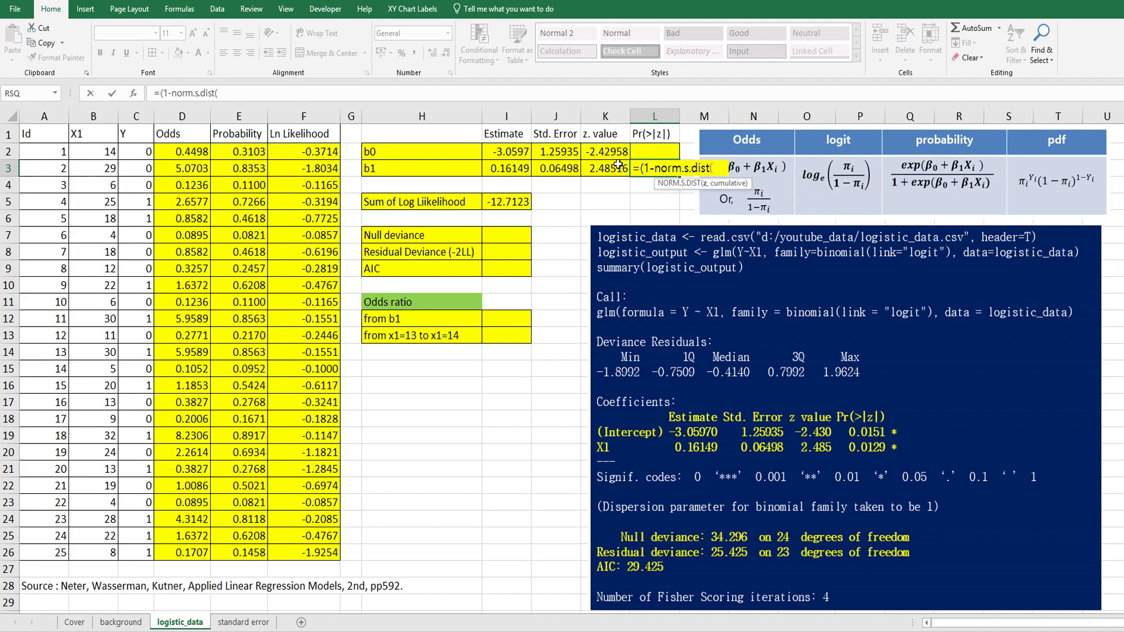
click(617, 168)
text(,)
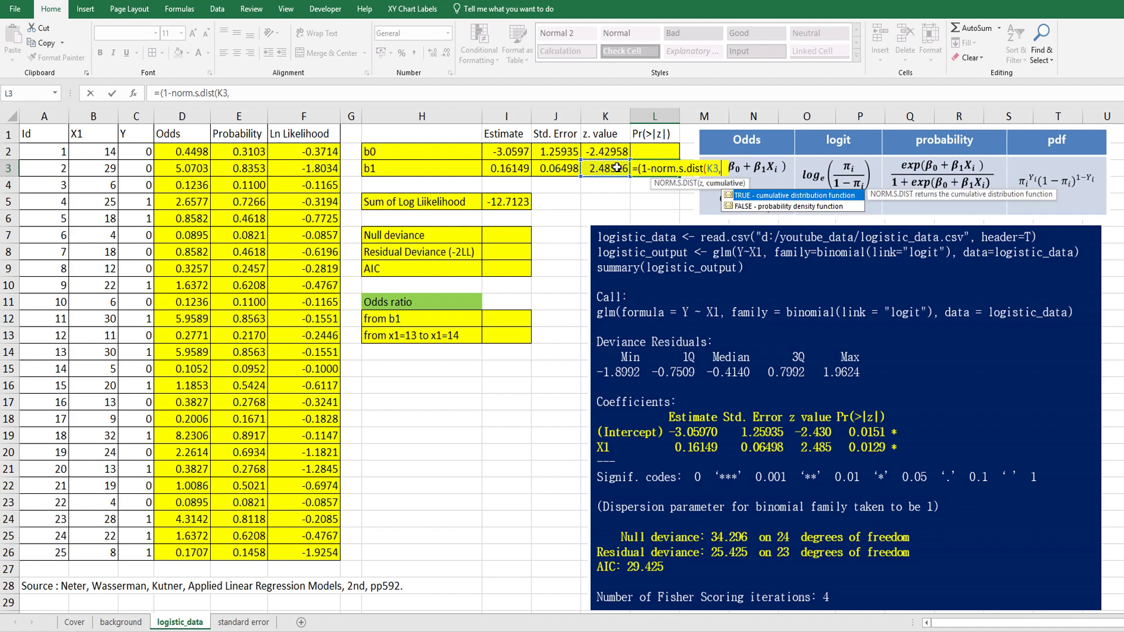
text(true)))
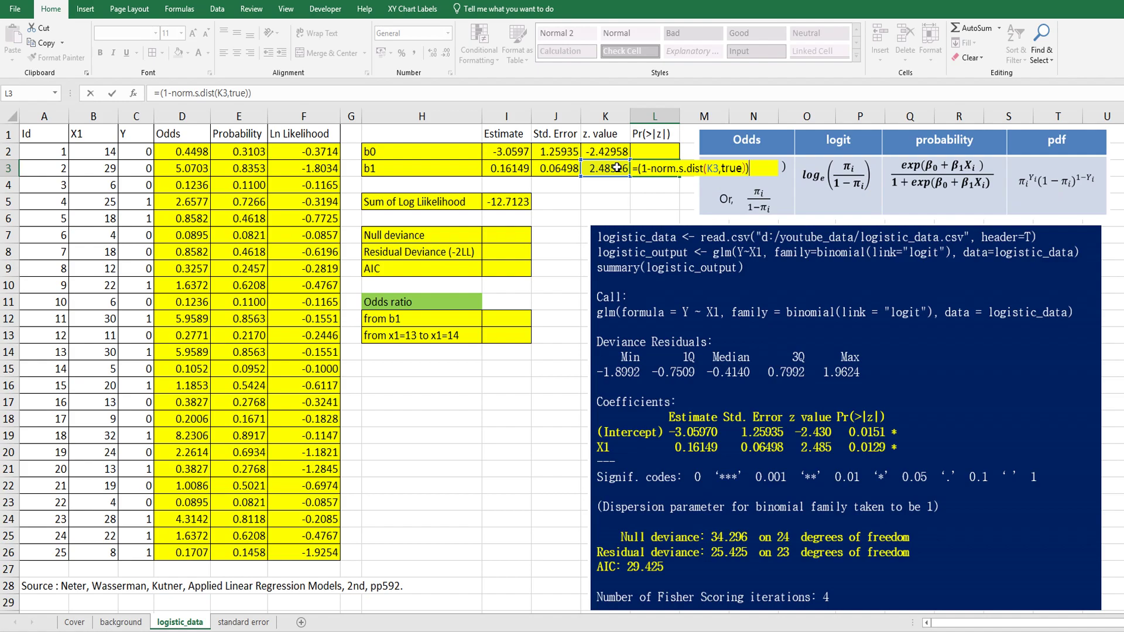
text(*2)
key(Return)
- Copy the formula to L2 and drop the 1-, giving b0's p-value of 0.01512
key(Up)
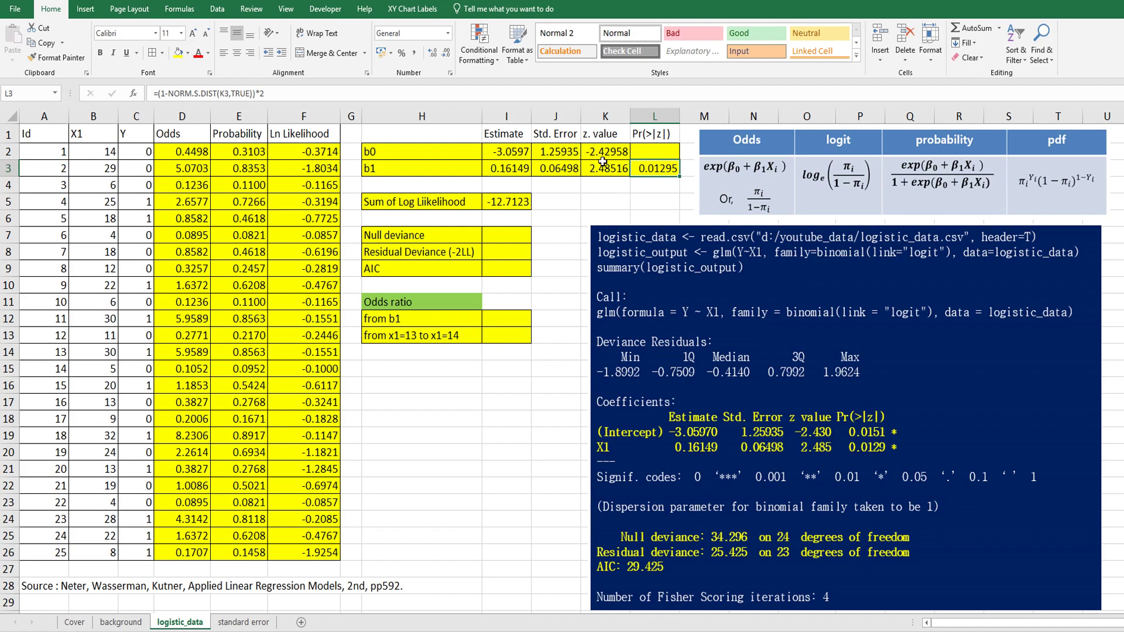
key(ctrl+c)
key(Up)
key(ctrl+v)
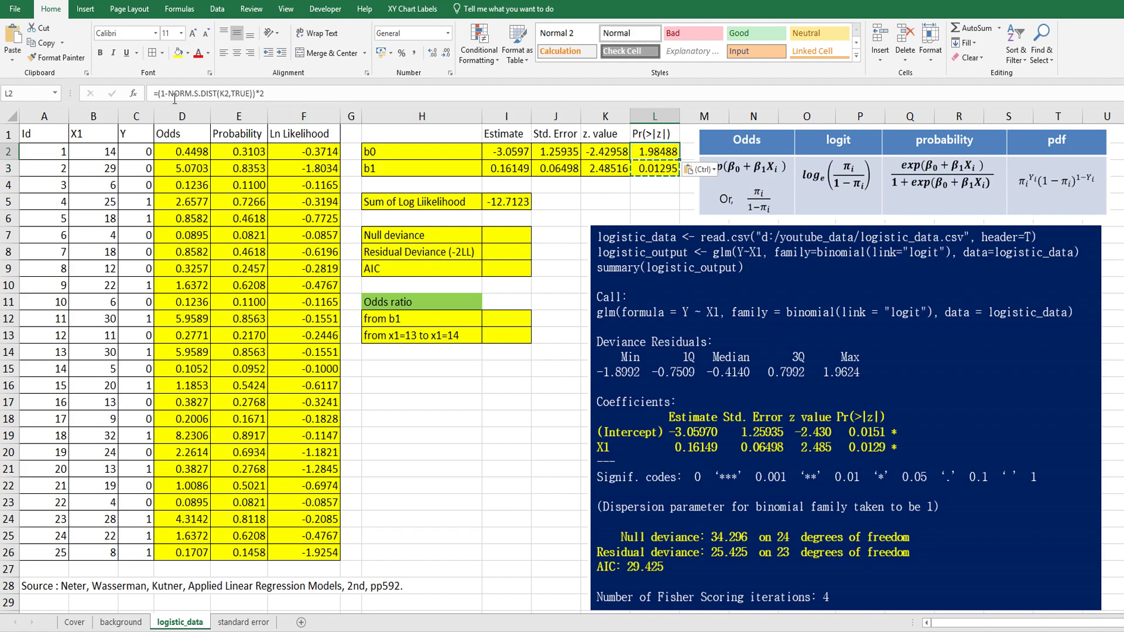
click(157, 93)
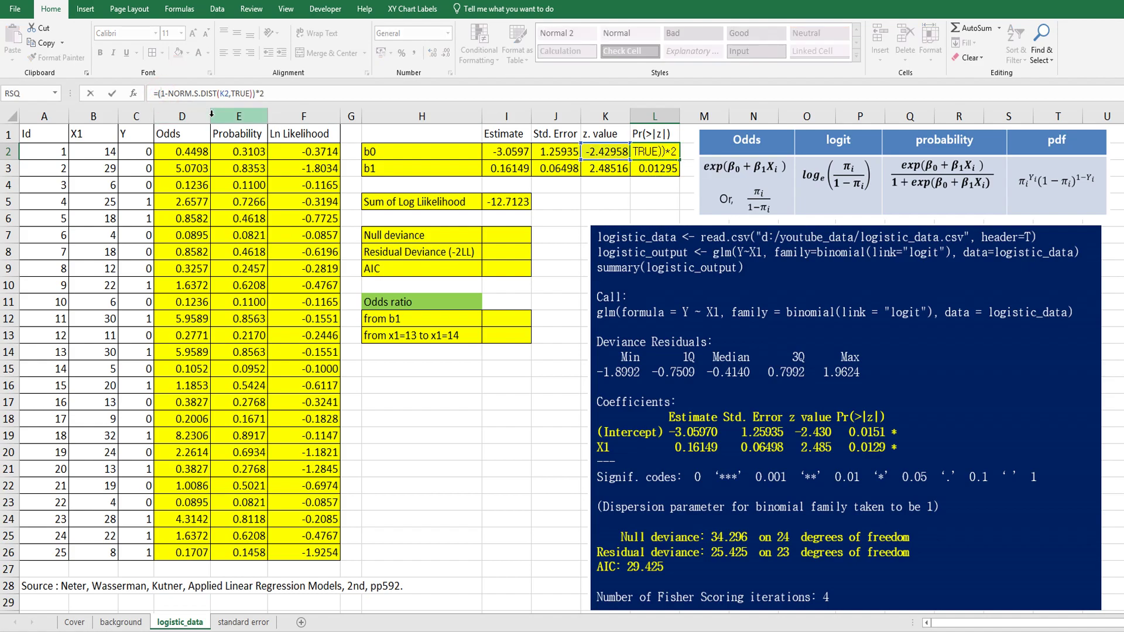
key(Delete)
key(Delete)
key(Return)
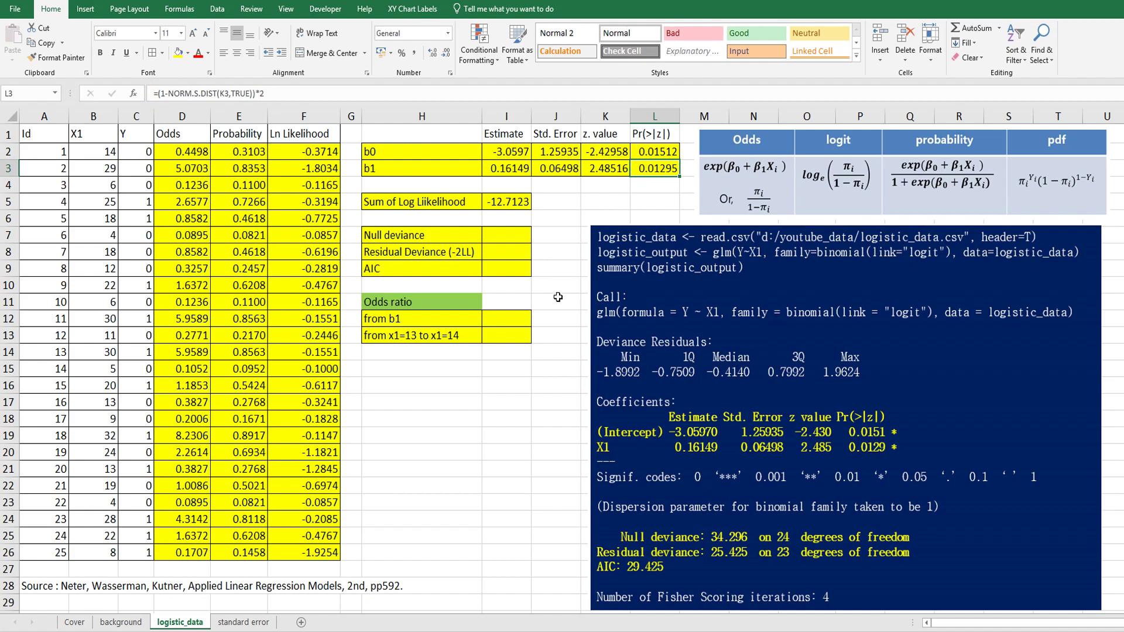
click(516, 399)
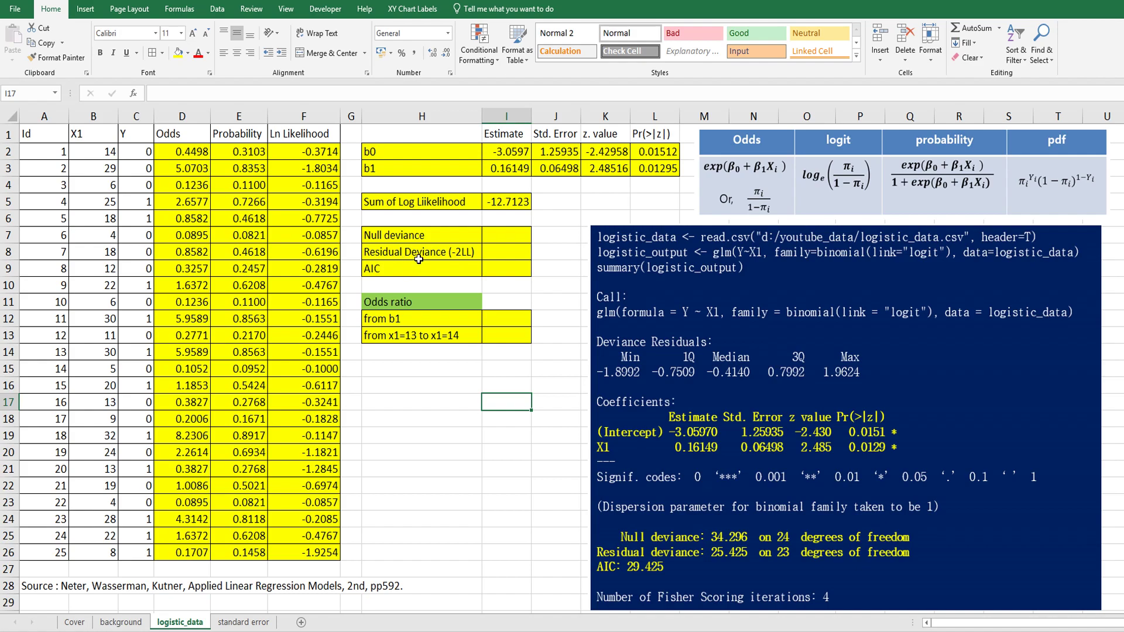
- Enter =-2*I5 in I8 so the residual deviance reads 25.4246
click(505, 255)
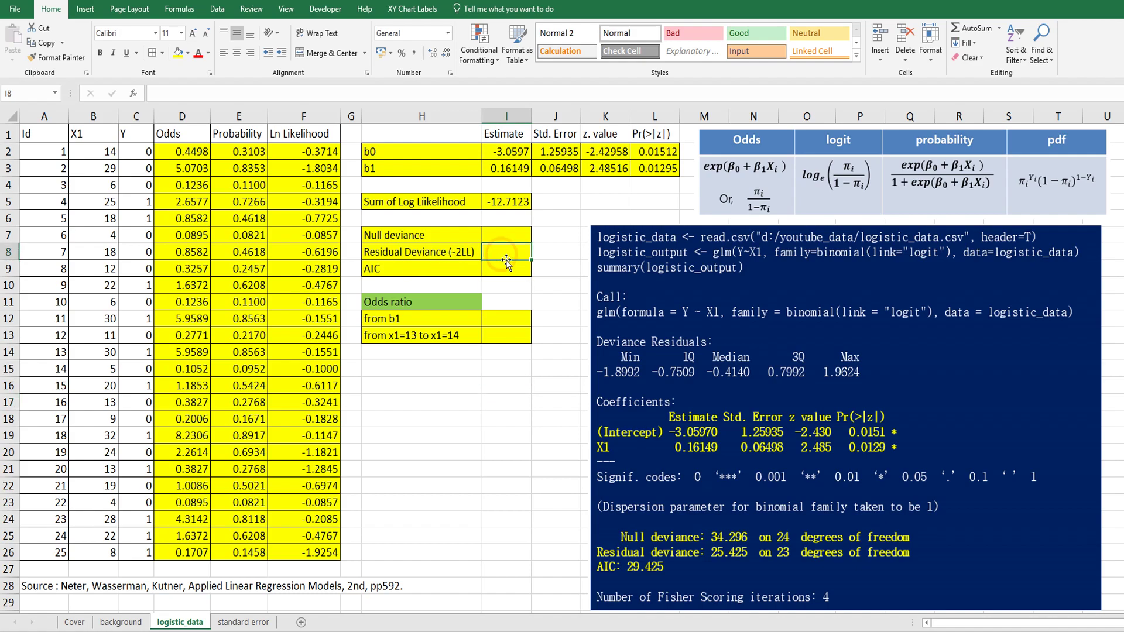
text(=-2)
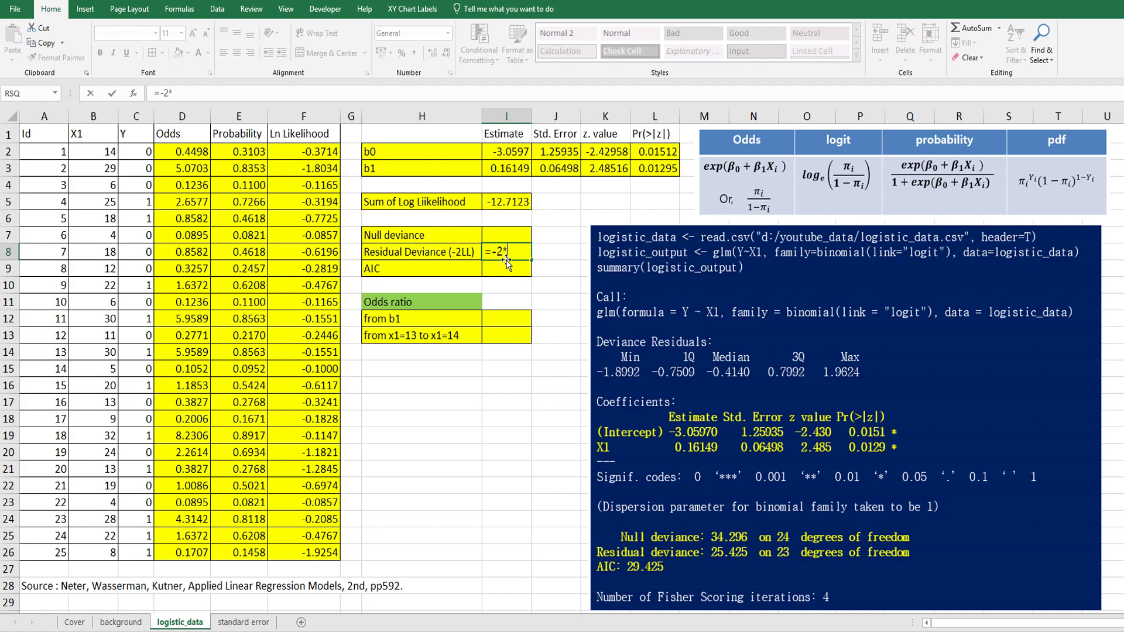
text(*su)
key(BackSpace)
key(BackSpace)
click(511, 201)
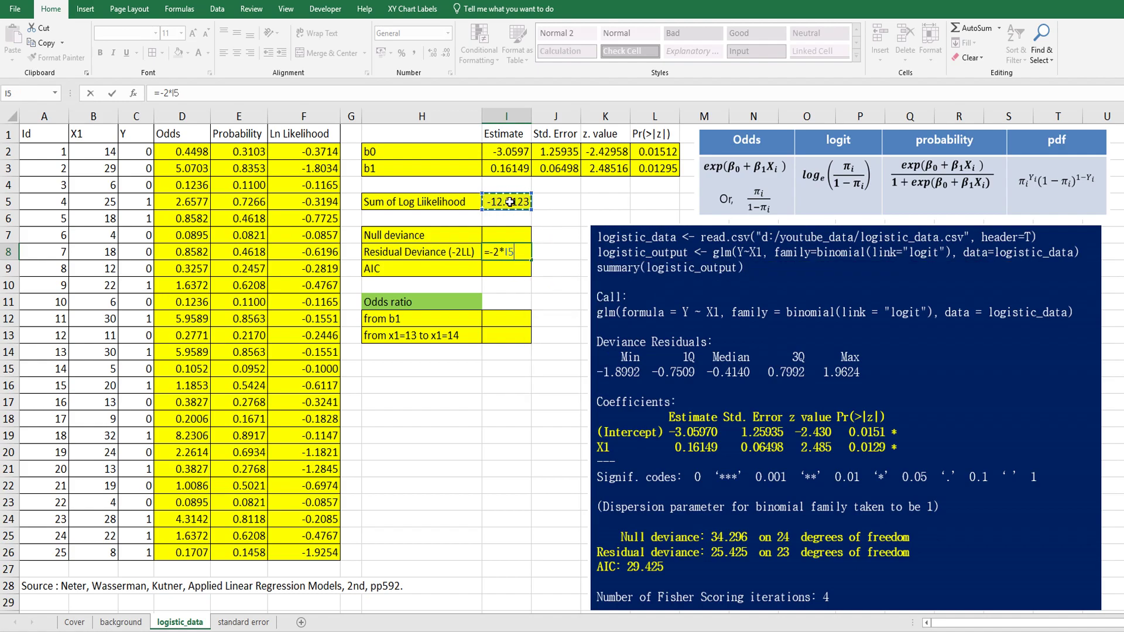
key(ctrl+Return)
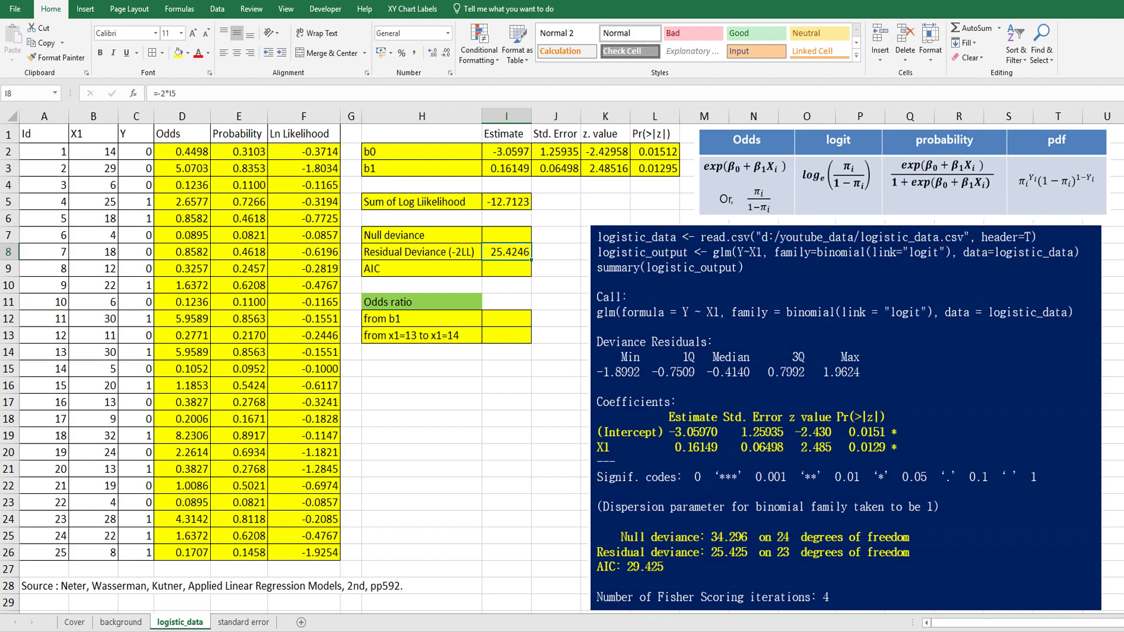
- Paste the AIC formula picture and enter =I8+2*2 in I9, giving 29.4246
key(ctrl+v)
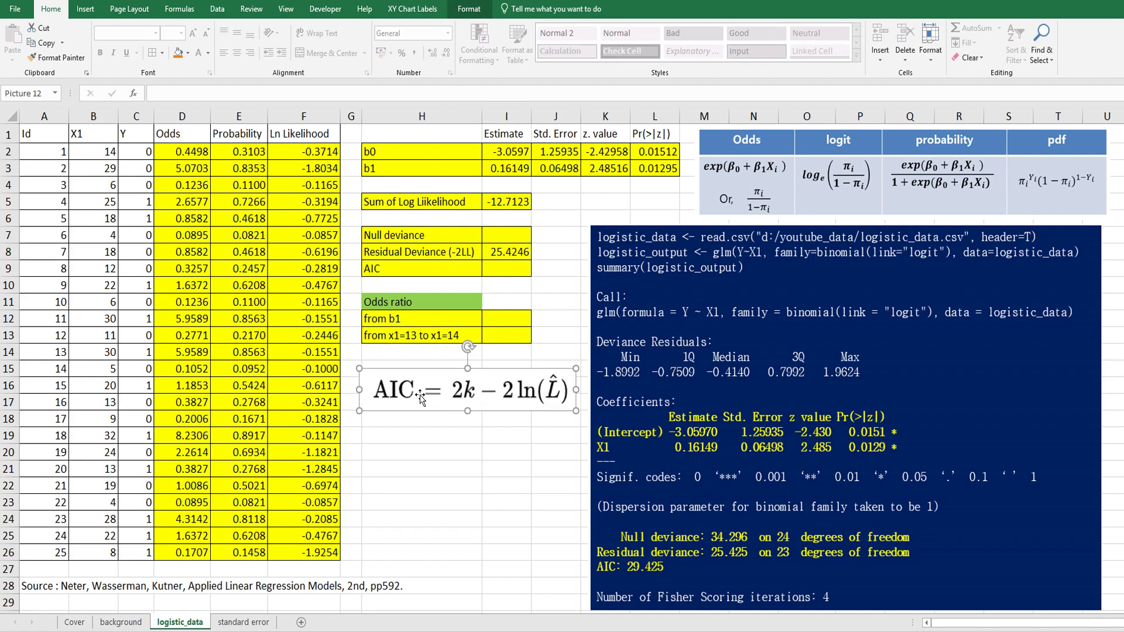
click(504, 266)
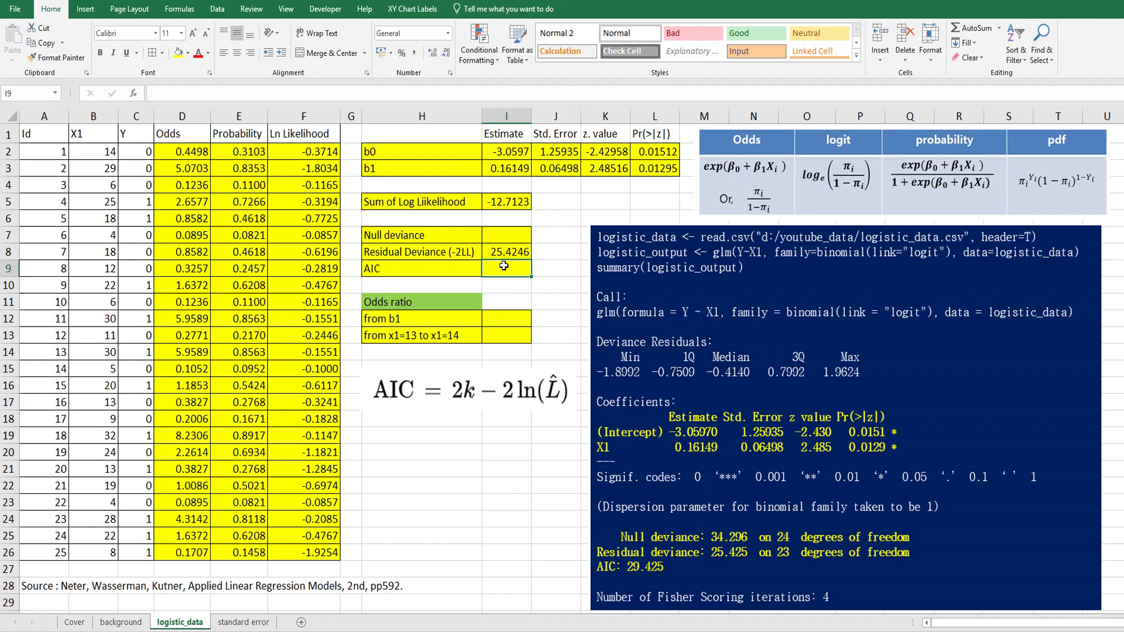
text(=)
key(Up)
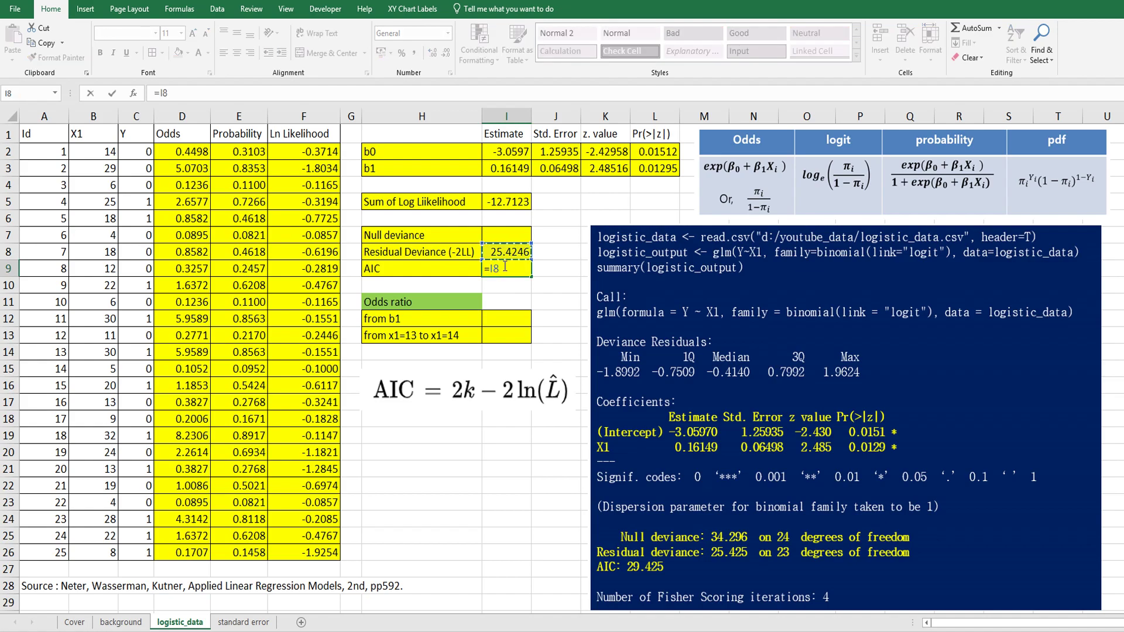
text(+2)
text(*2)
key(Return)
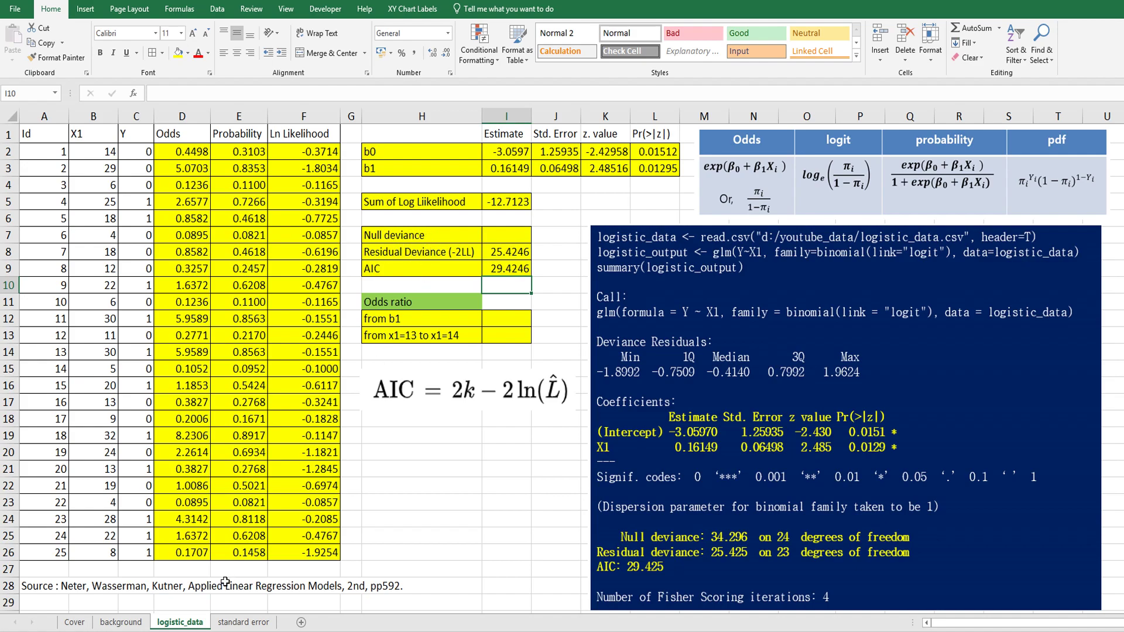
- Make a copy of the logistic_data sheet placed before standard error
right_click(190, 625)
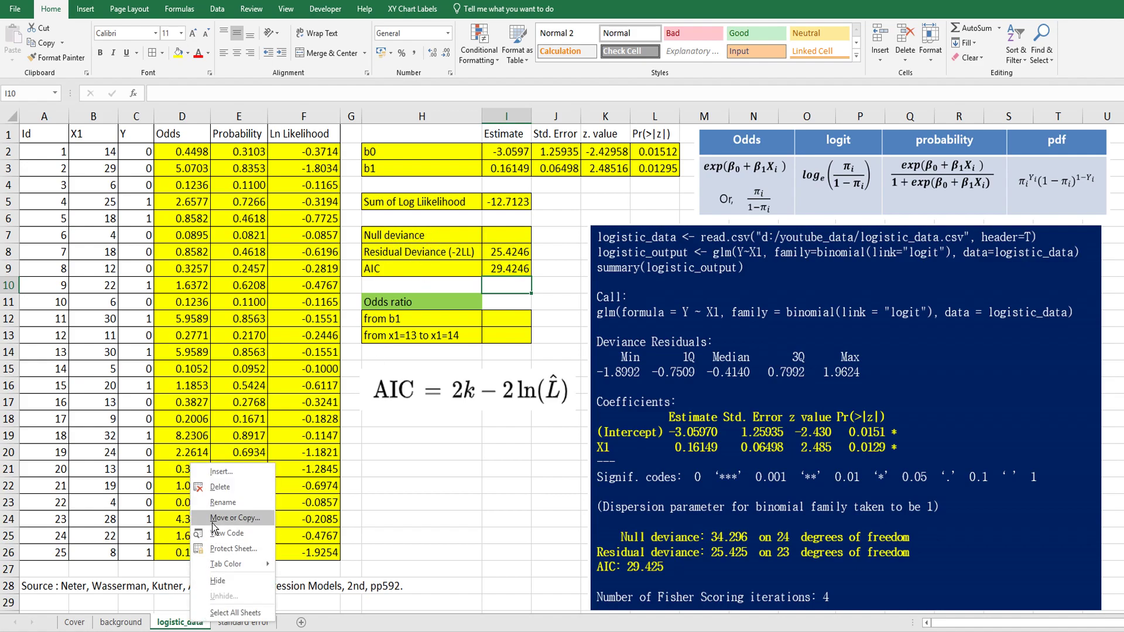
click(234, 518)
click(143, 570)
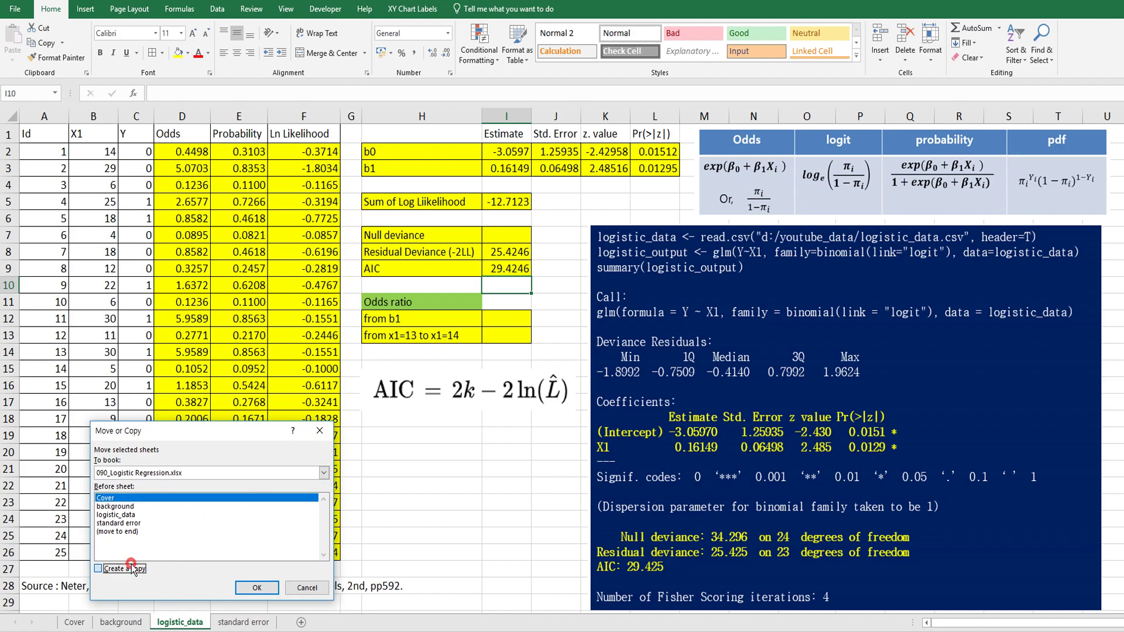
click(134, 523)
click(257, 588)
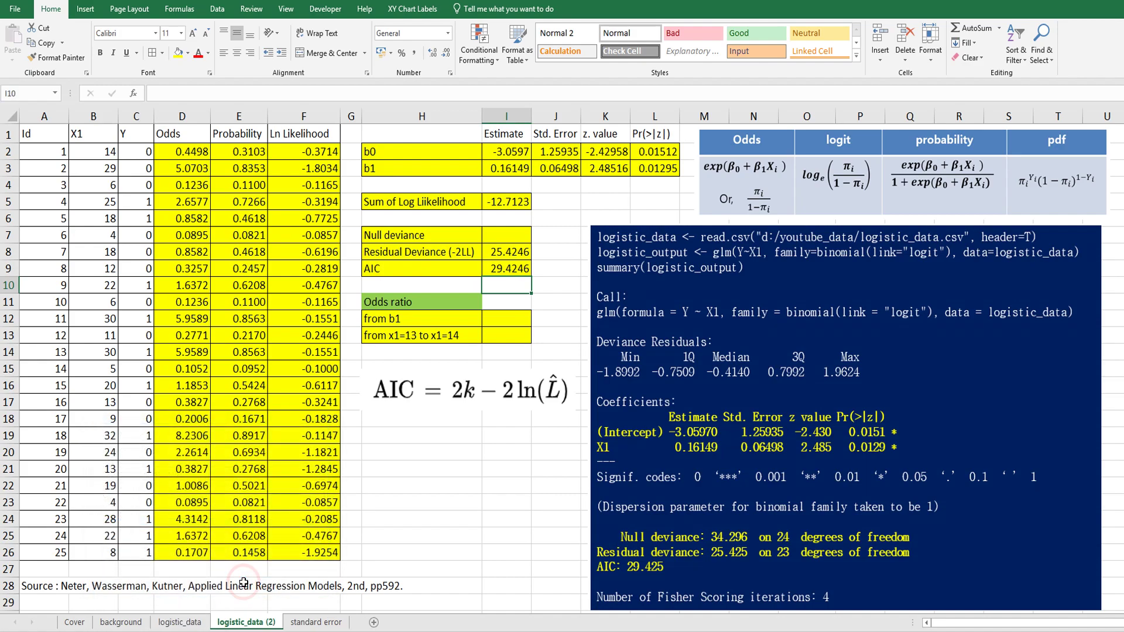
- Rename the copied sheet to null
right_click(256, 626)
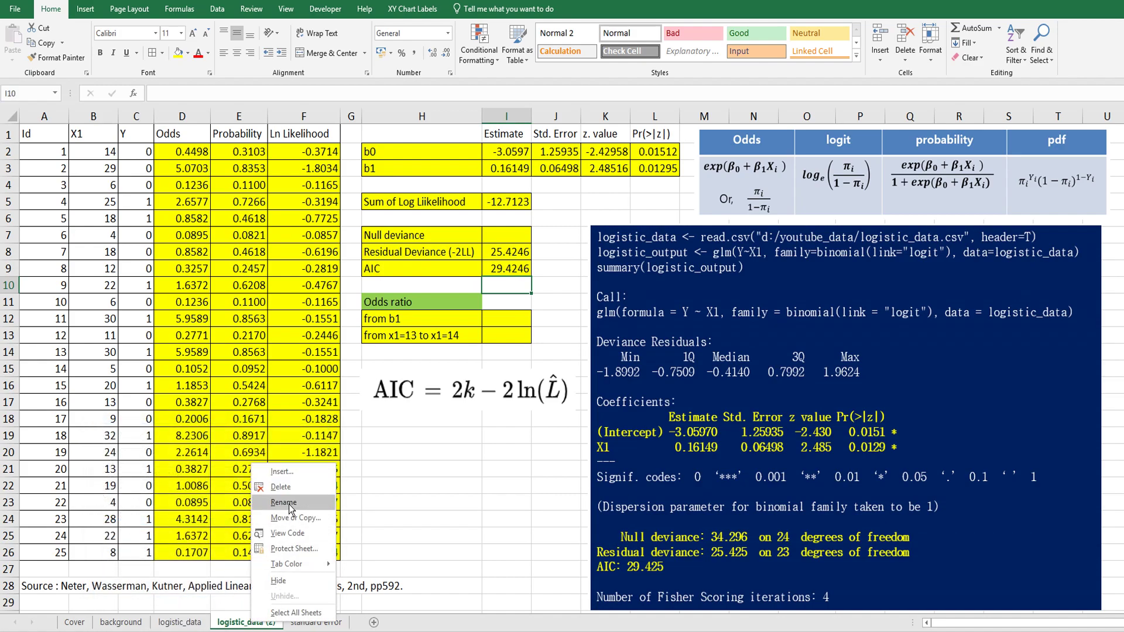
click(283, 502)
text(null)
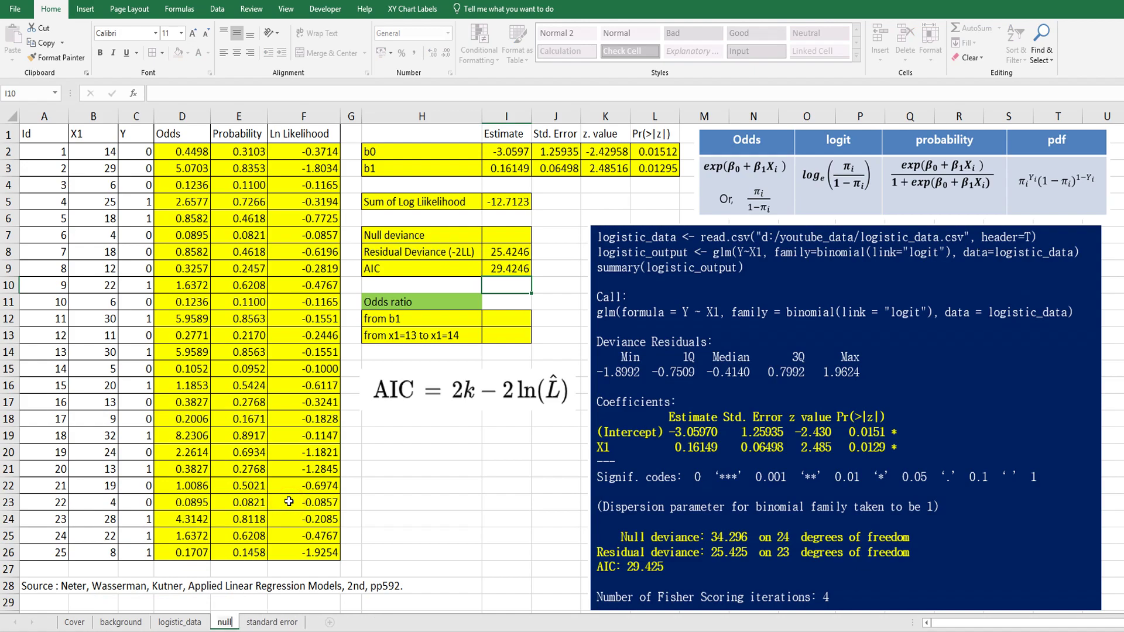
key(Return)
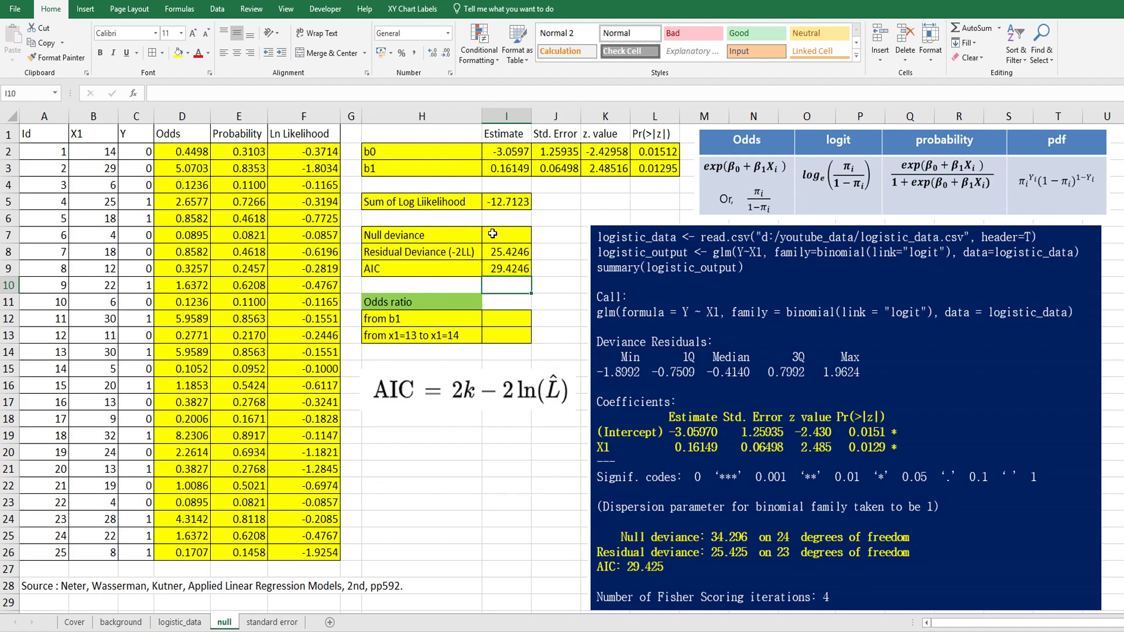
drag(454, 171, 646, 171)
- Clear the b1 row H3:L3 and the deviance and AIC results in I8:I9
key(Delete)
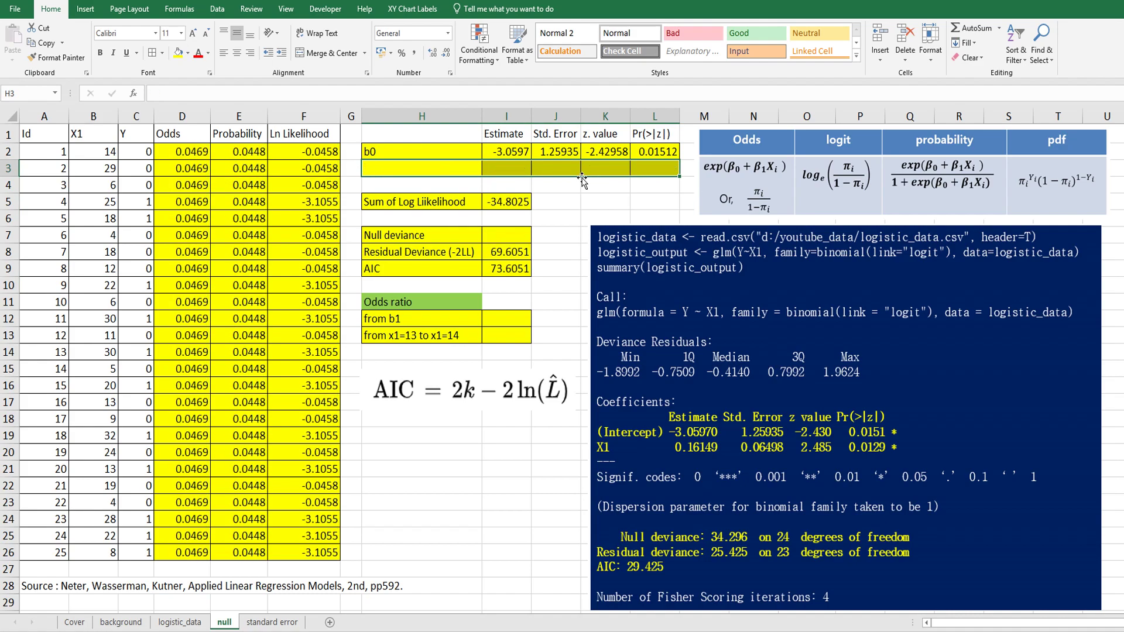
drag(511, 252, 514, 268)
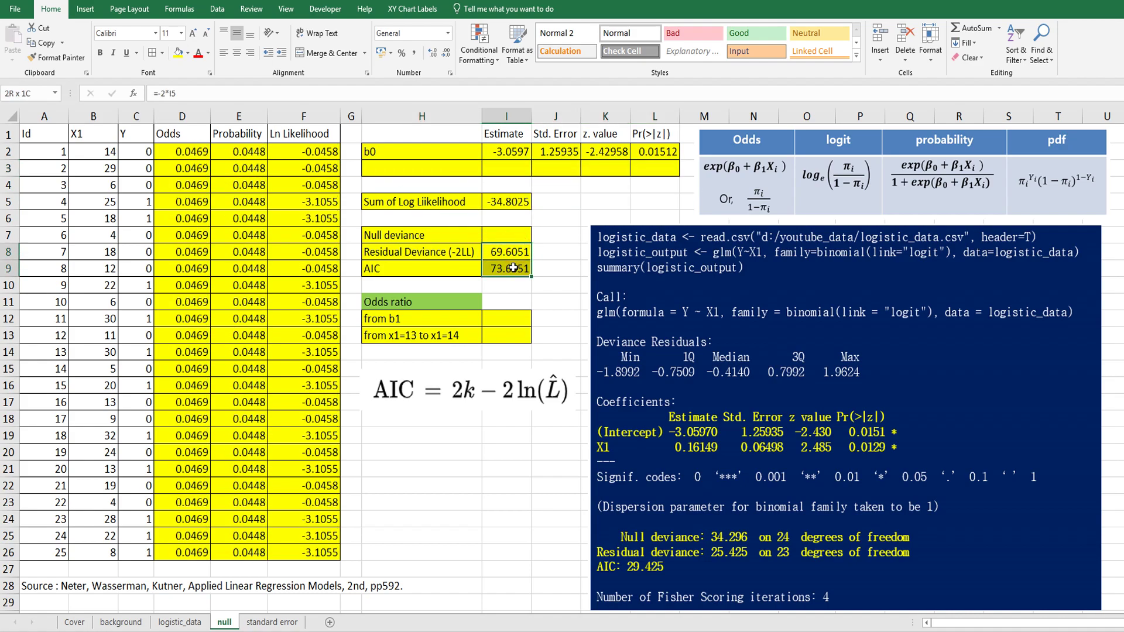
key(Delete)
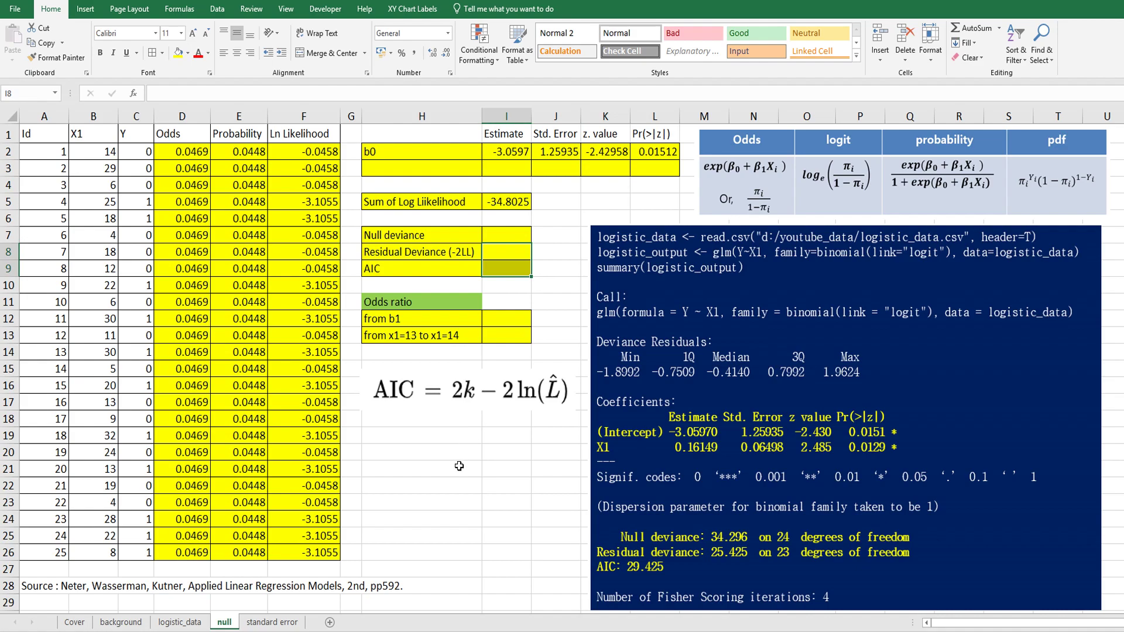
click(462, 469)
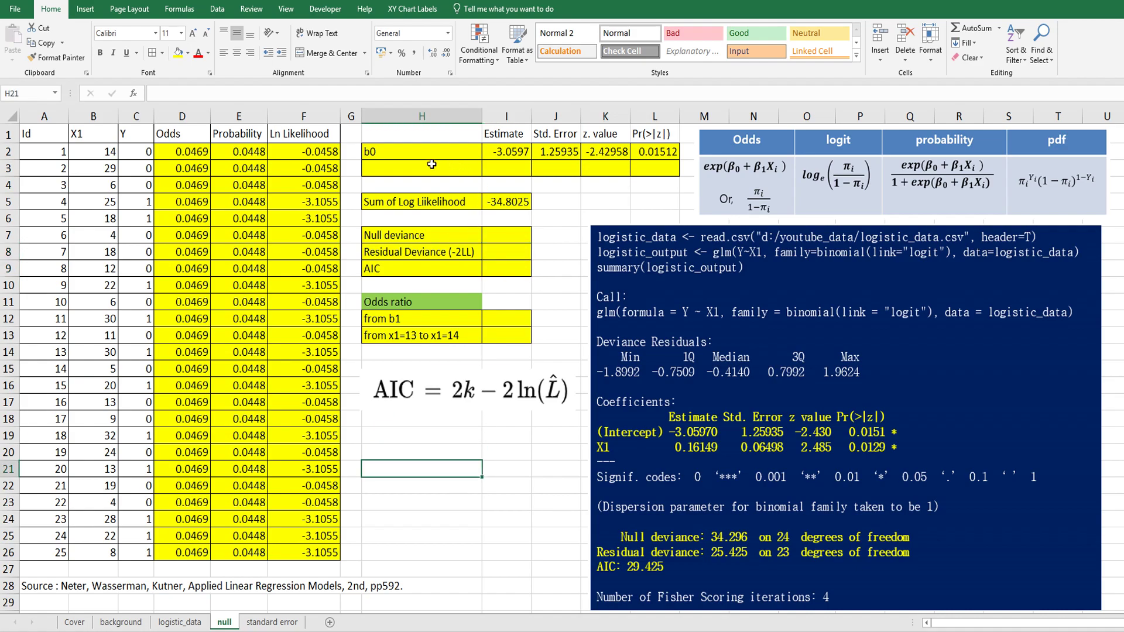
- Set the b0 estimate in I2 to 0 and clear its standard error, z and p cells
click(502, 153)
text(0)
key(Return)
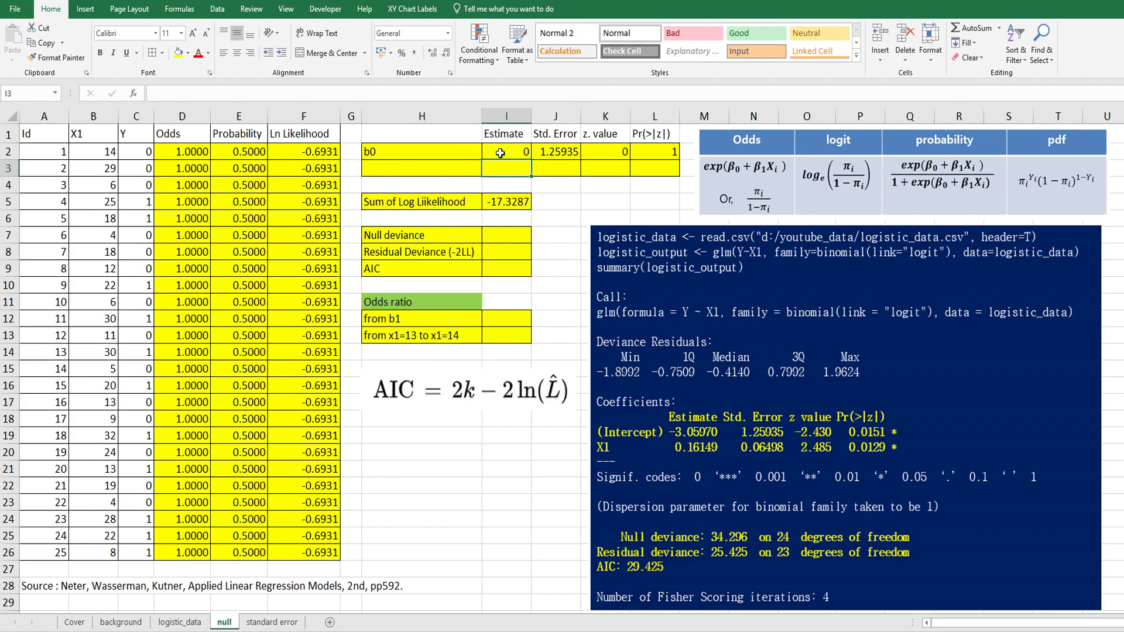
drag(555, 152, 648, 151)
key(Delete)
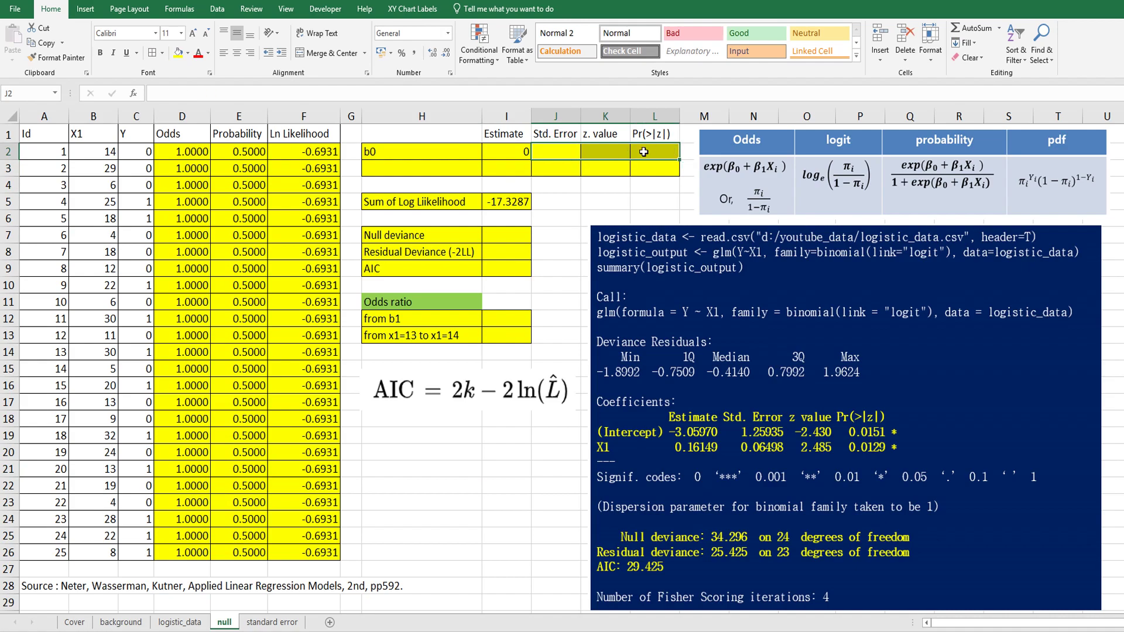
click(573, 233)
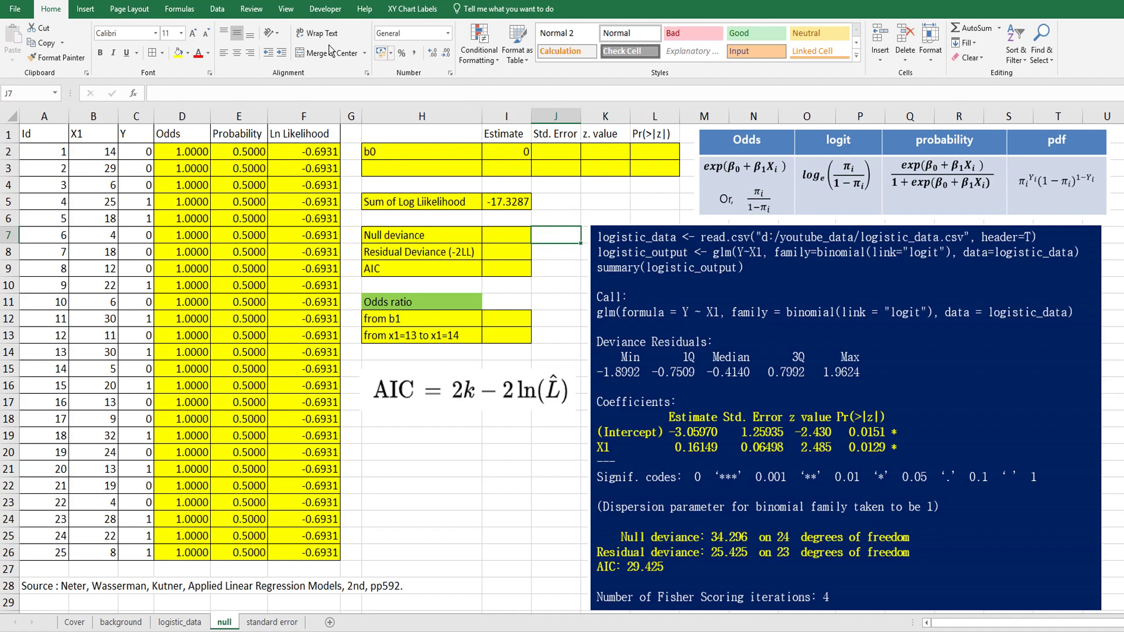
- Run Solver to maximize $I$5 by changing $I$2, keeping b0 = -0.24116 and sum -17.1482
click(217, 9)
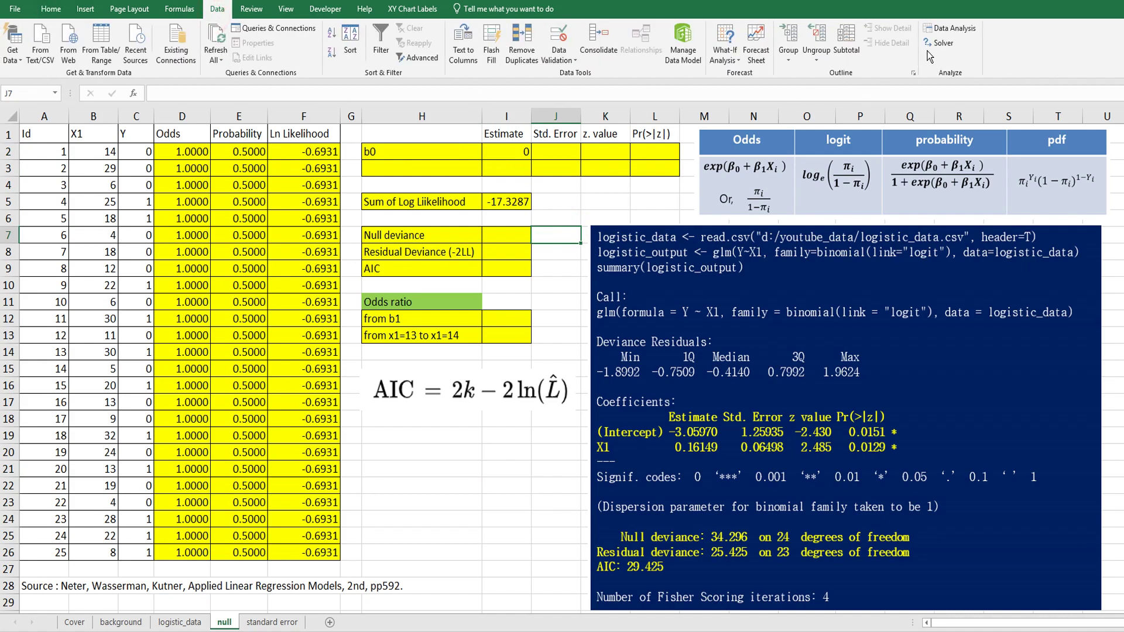
click(939, 43)
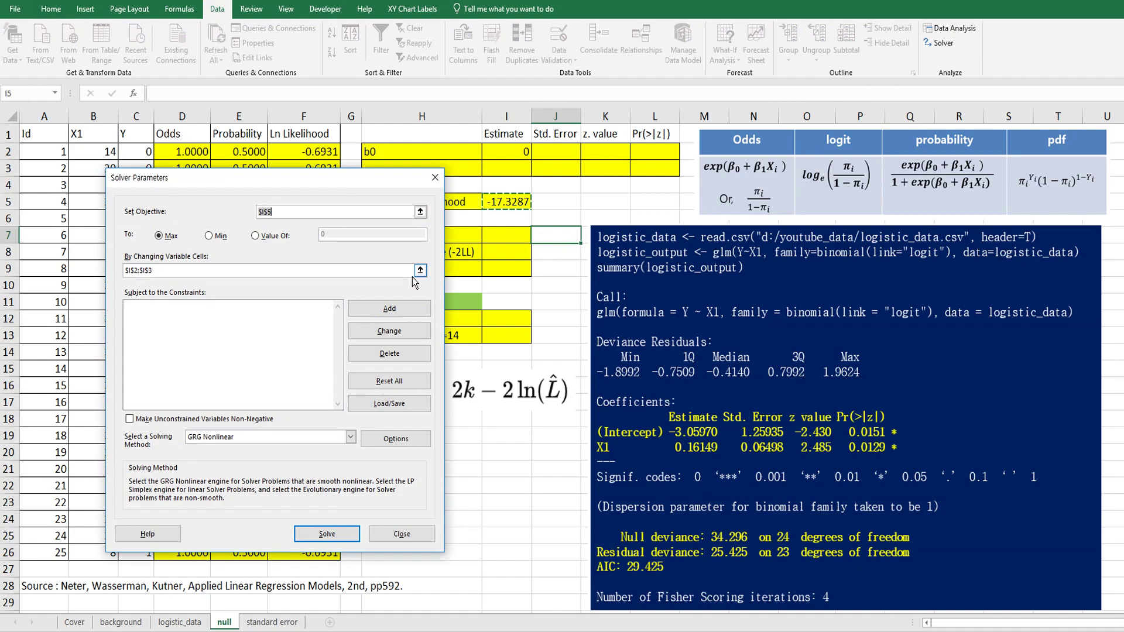
click(420, 271)
click(516, 202)
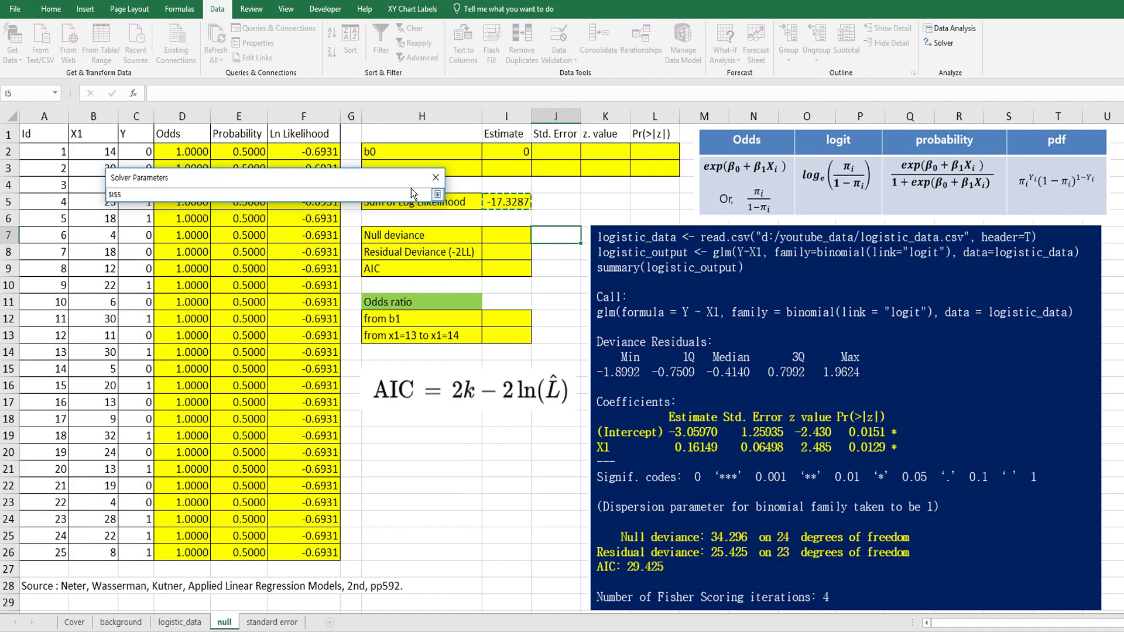
drag(385, 180, 436, 253)
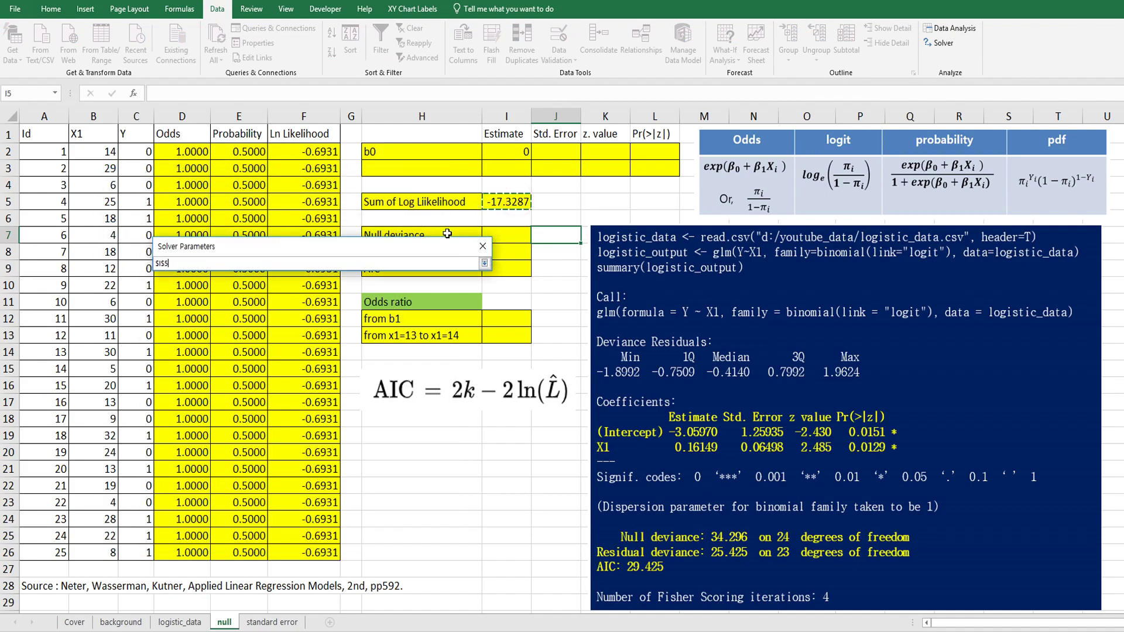
click(484, 262)
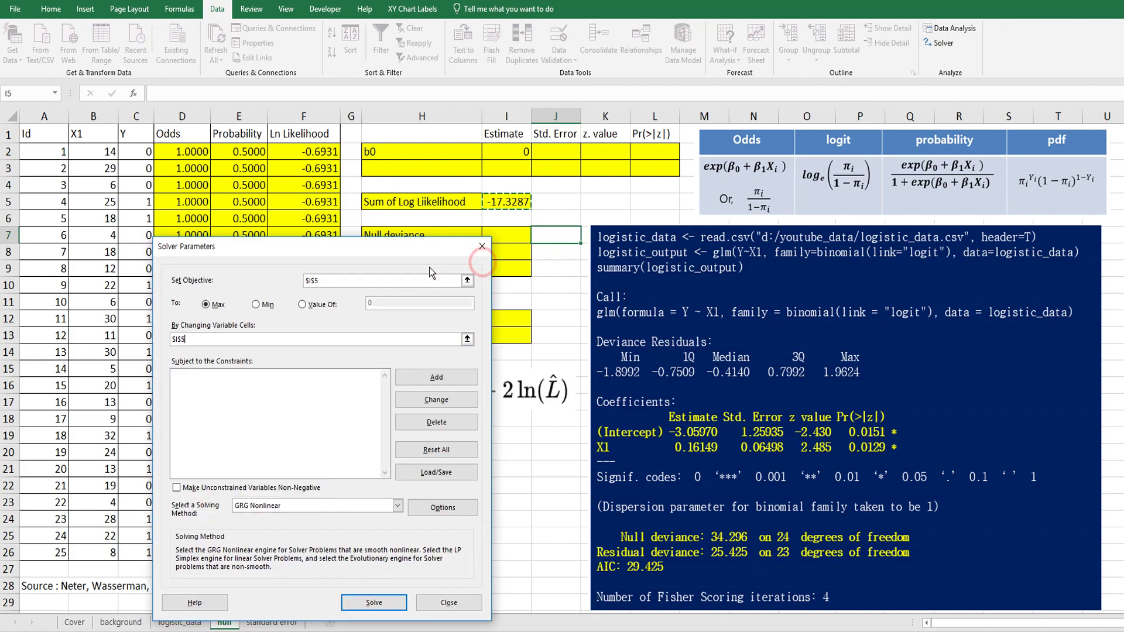
click(468, 339)
click(512, 152)
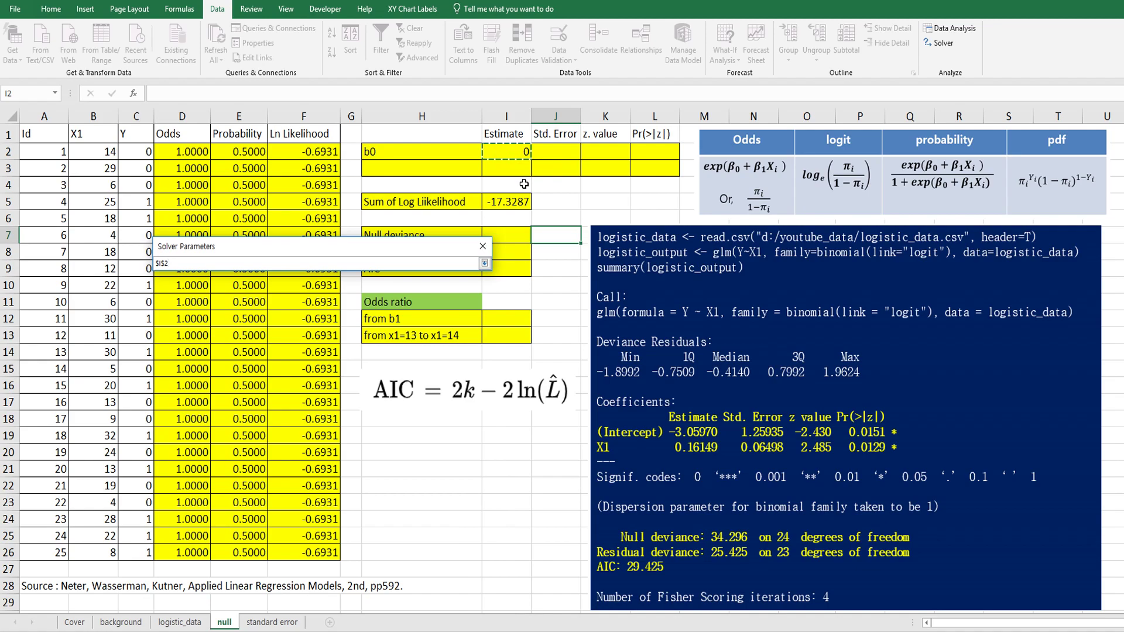
click(484, 263)
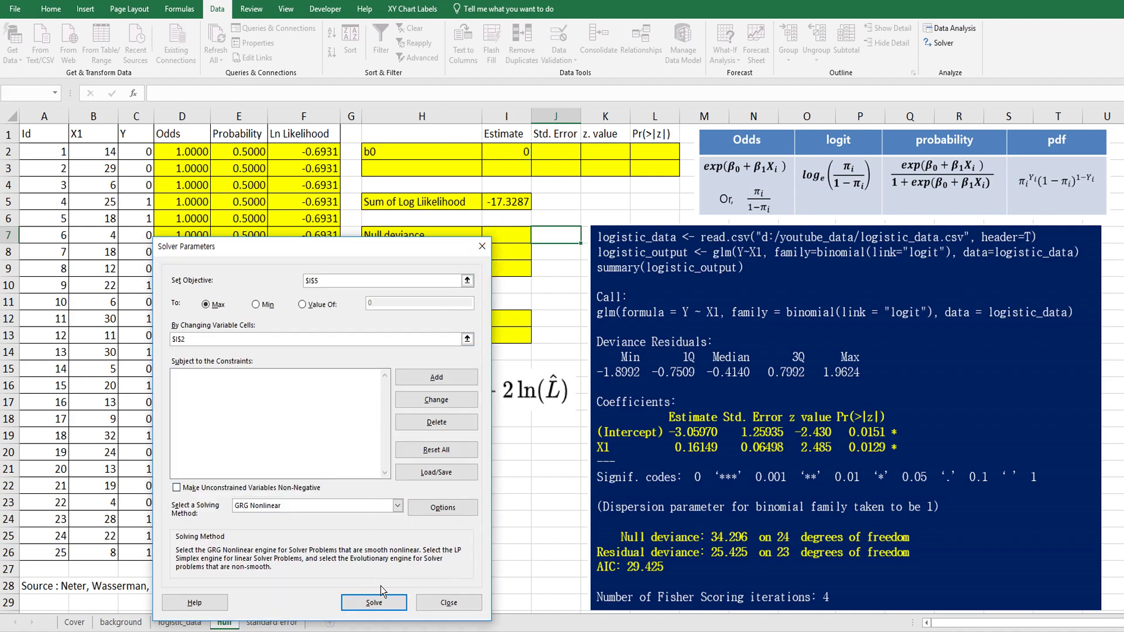
click(378, 604)
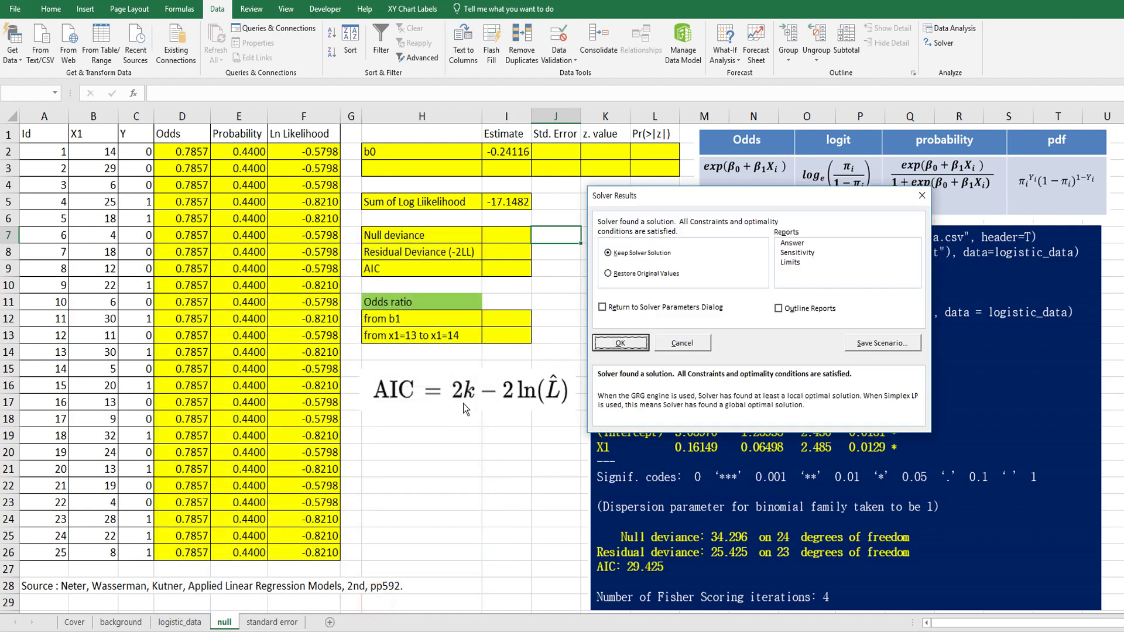
click(621, 343)
click(463, 463)
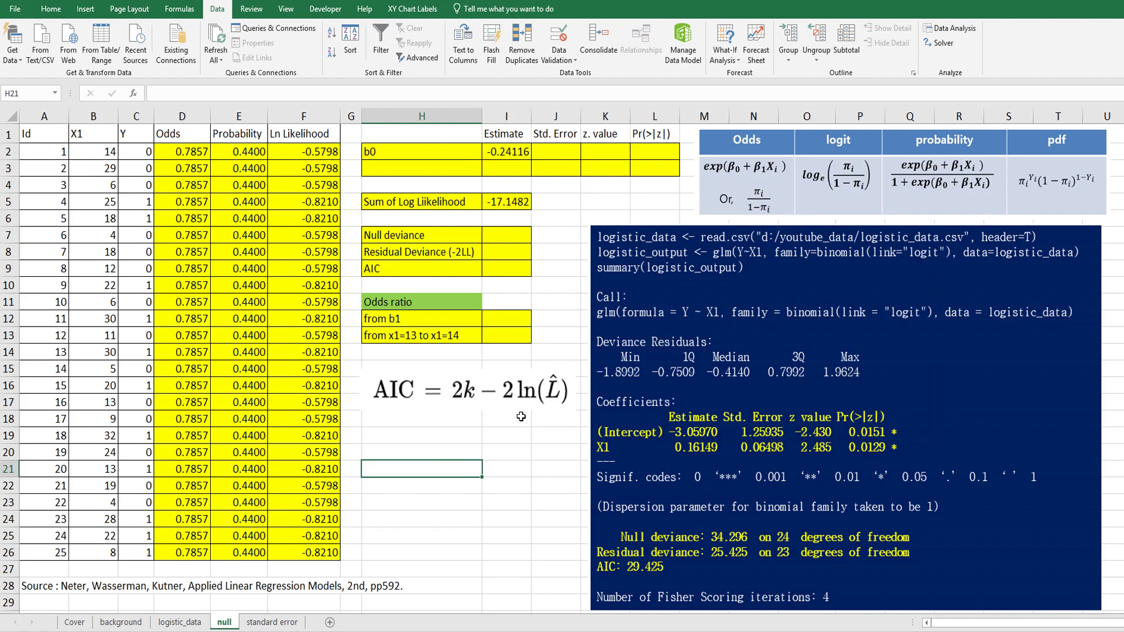
- Enter =-2*I5 in I7 on the null sheet, giving 34.2965, and copy it
click(496, 236)
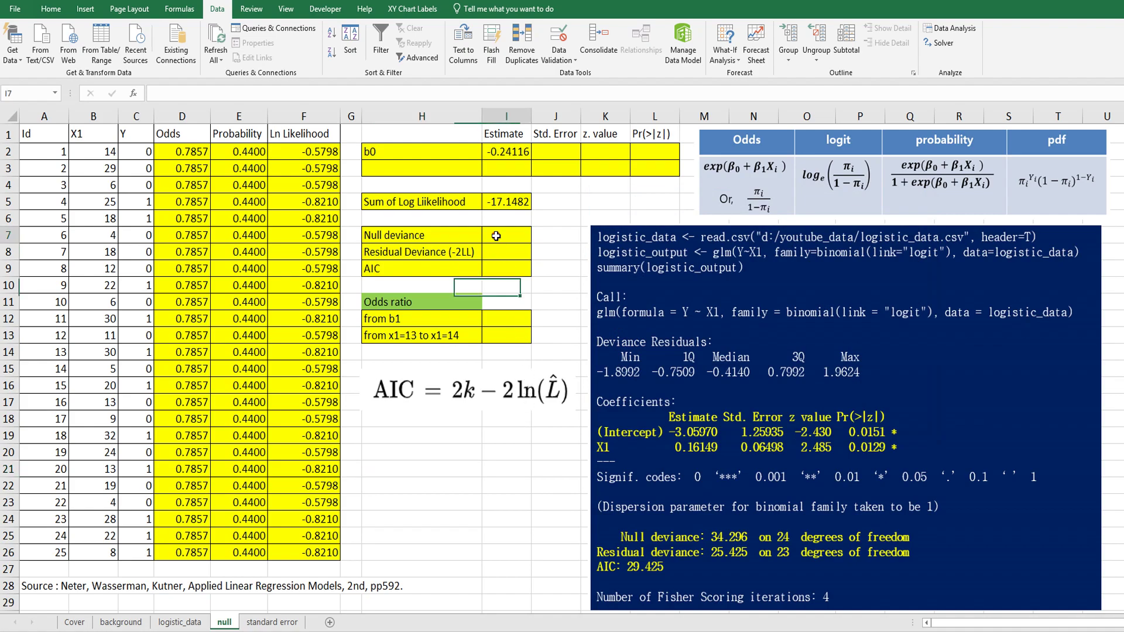
text(=)
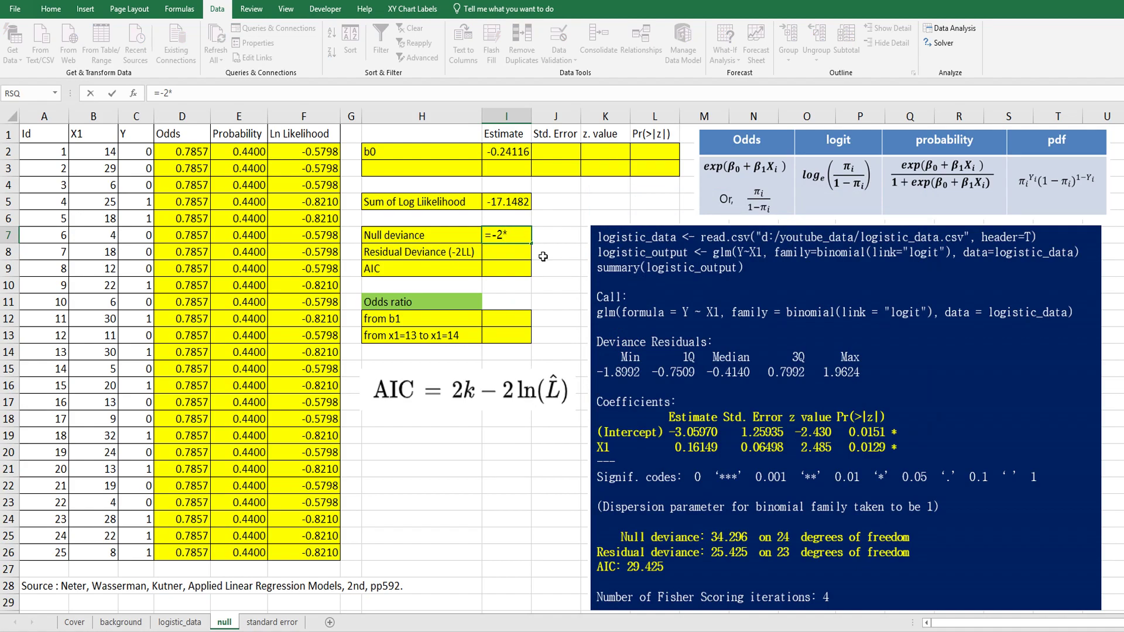
text(-2*)
key(Up)
key(Up)
key(Return)
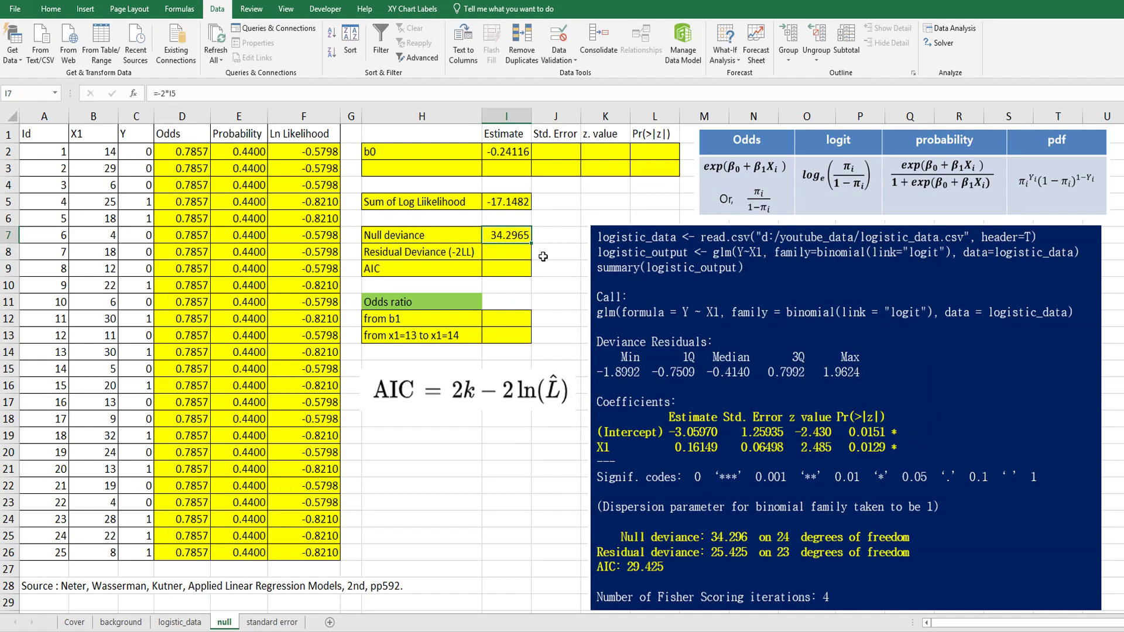
key(ctrl+c)
- Paste 34.2965 as a value into the Null deviance cell I7 on logistic_data
click(179, 623)
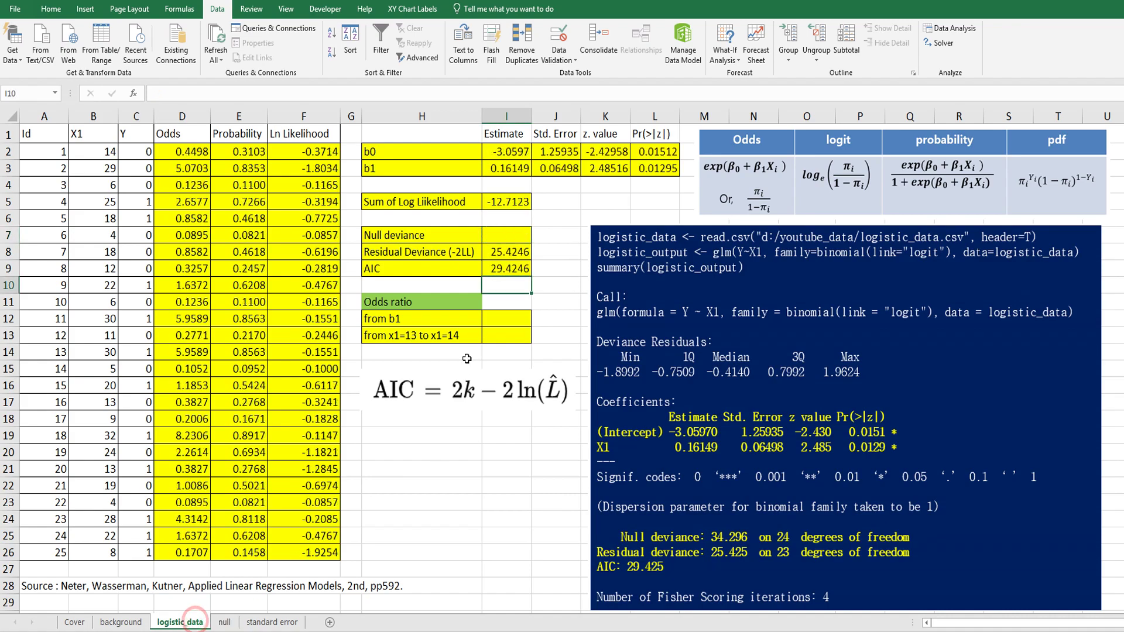
right_click(509, 235)
click(554, 288)
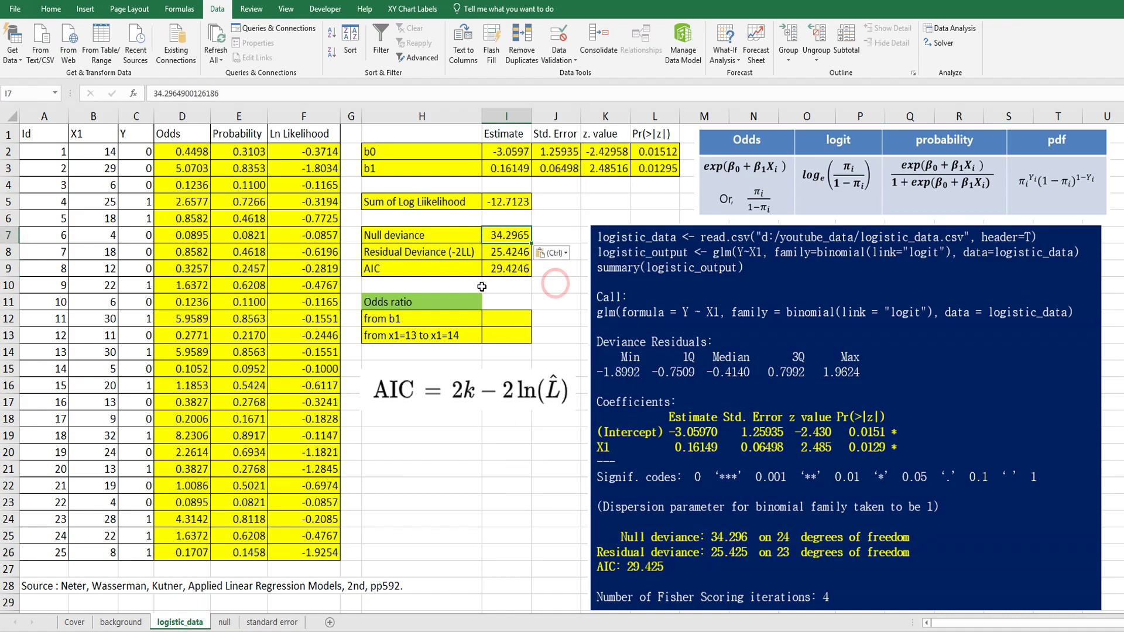
click(518, 302)
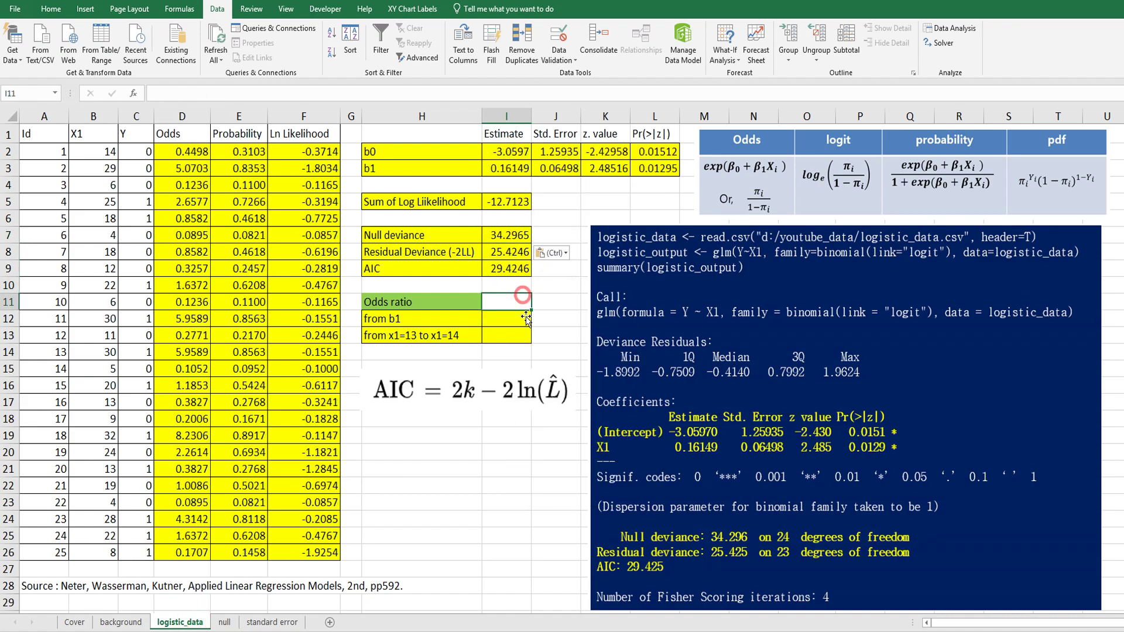
click(460, 499)
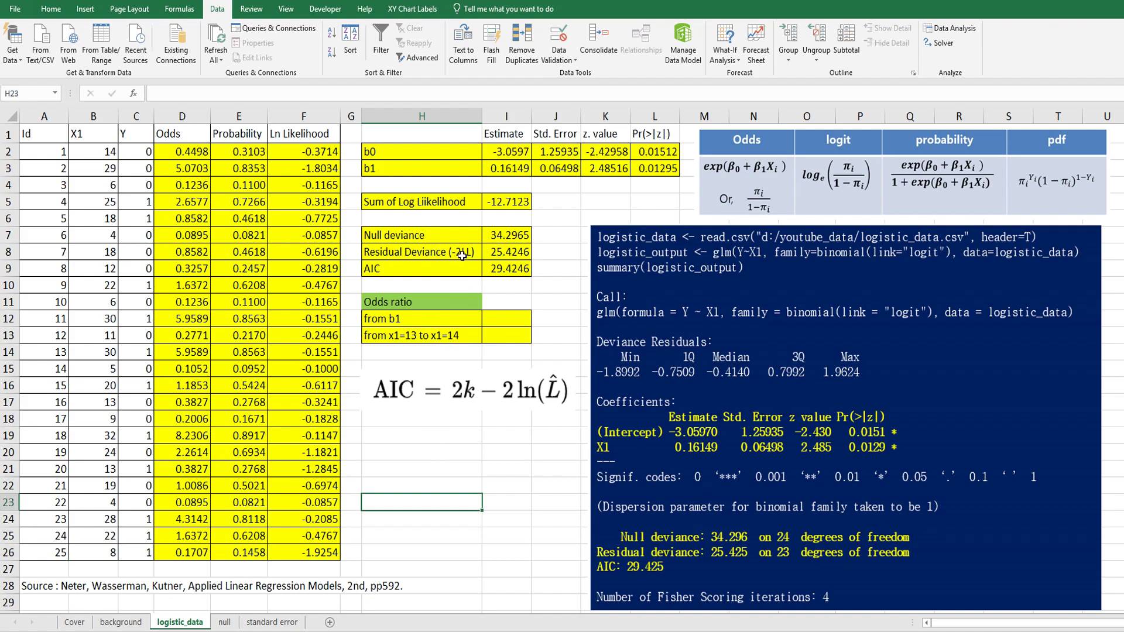
- Shade the b1 estimate cell I3 with an orange fill
click(505, 167)
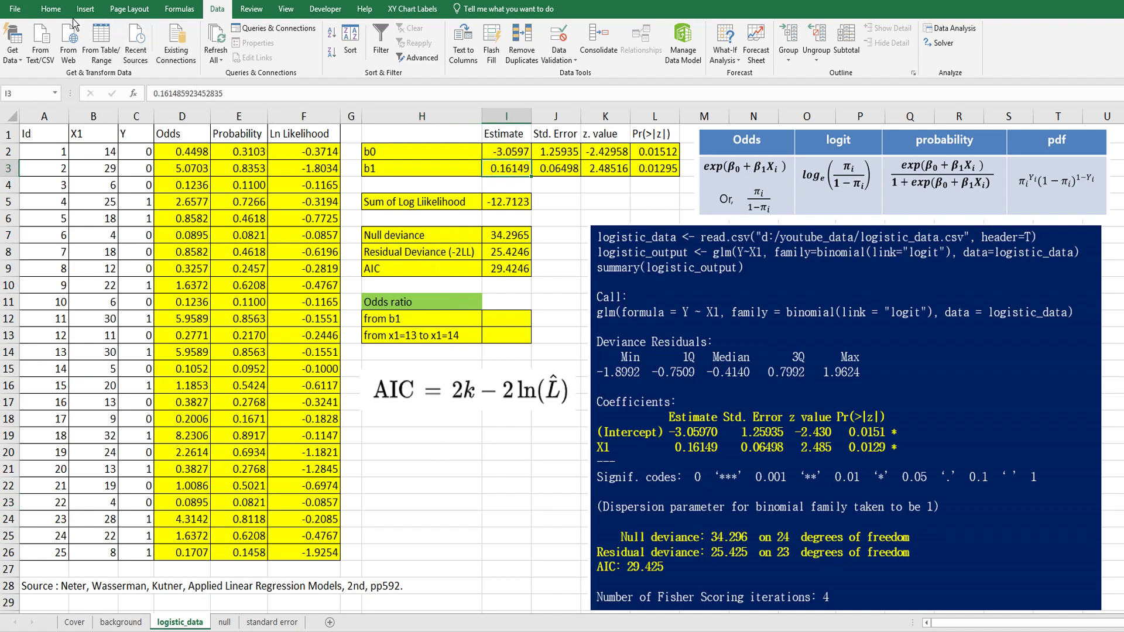
click(51, 9)
click(188, 53)
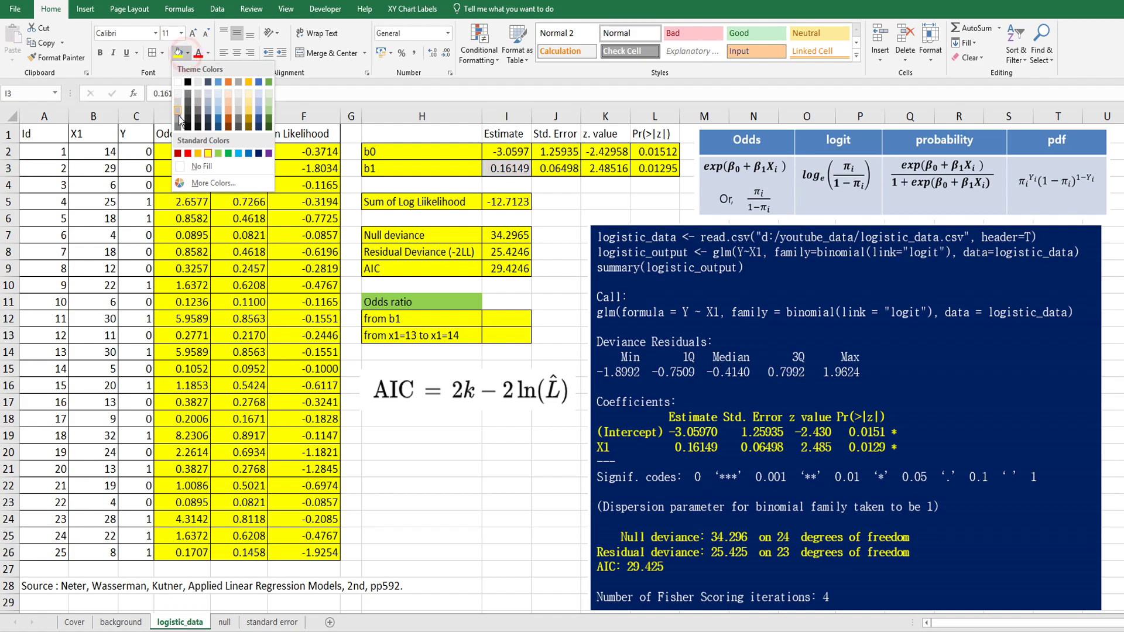
click(199, 156)
click(406, 500)
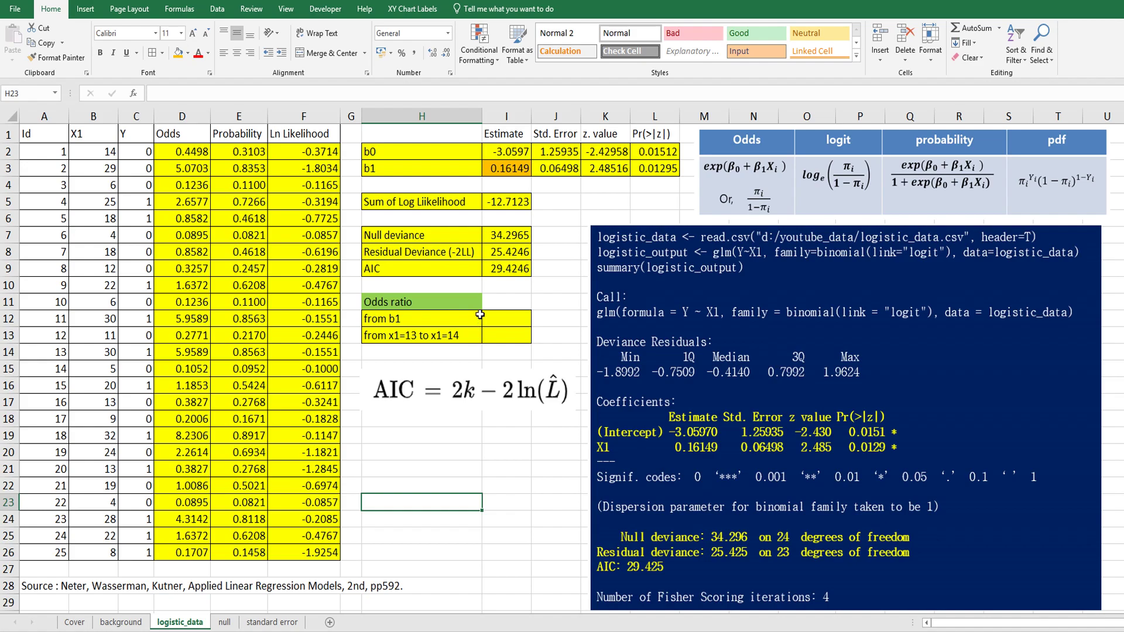
- Enter =exp(I3) in I12 so the odds ratio from b1 reads 1.17526
click(415, 316)
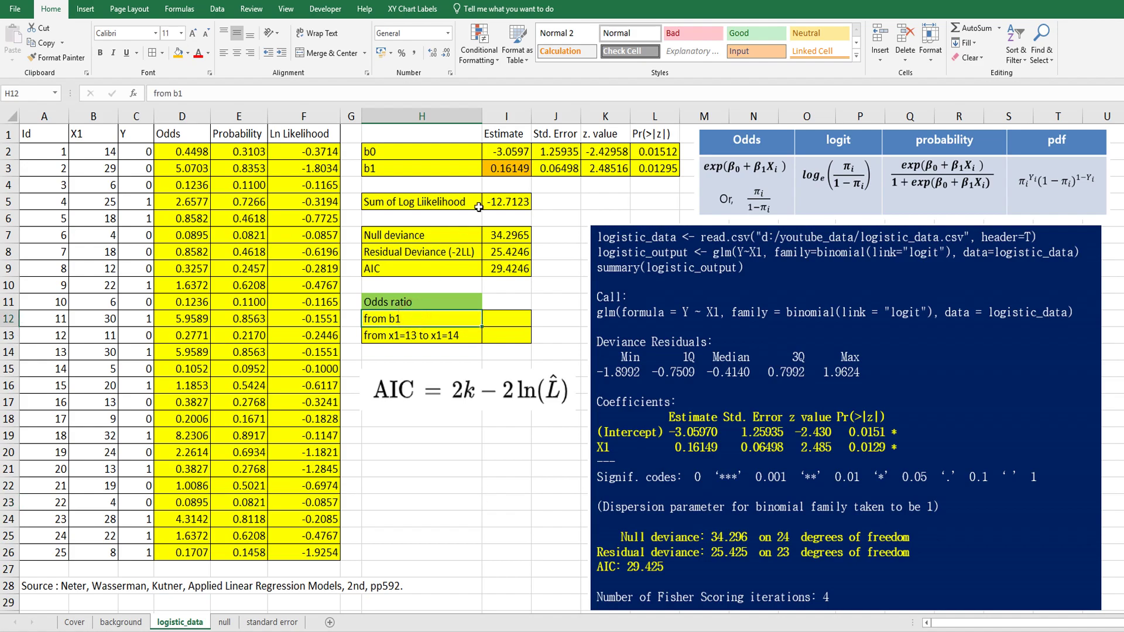
click(512, 313)
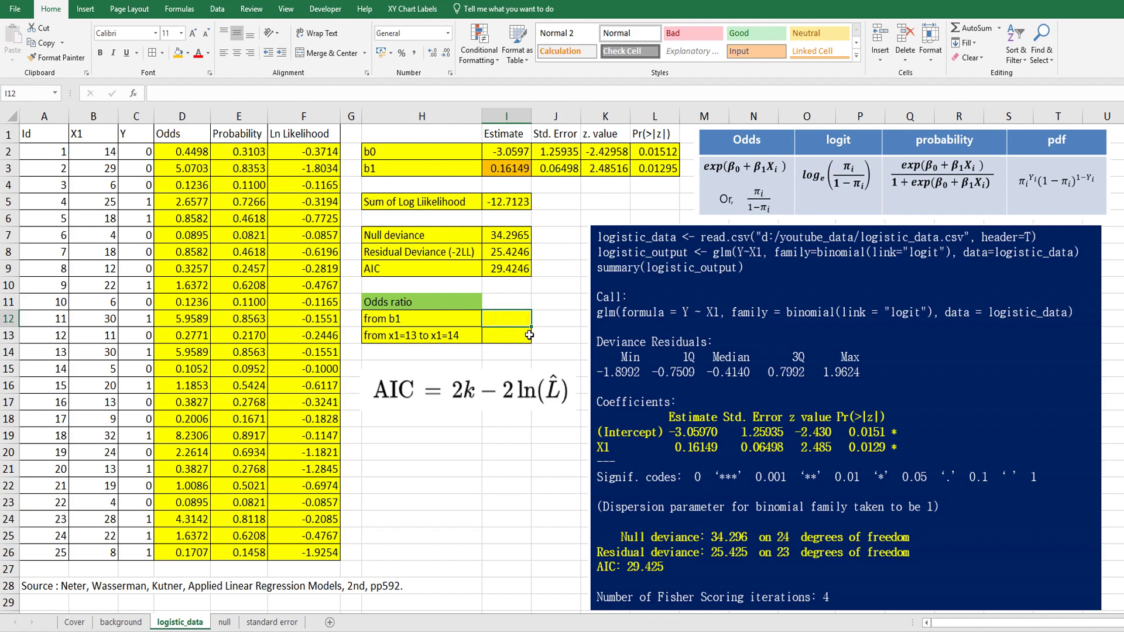
text(=exp)
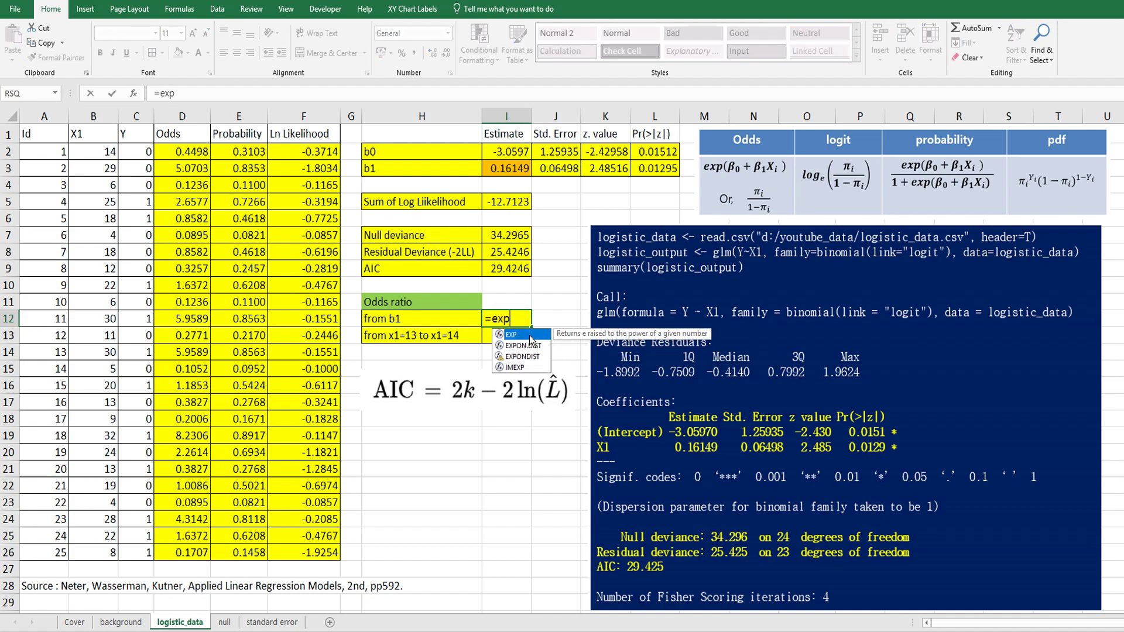
text(()
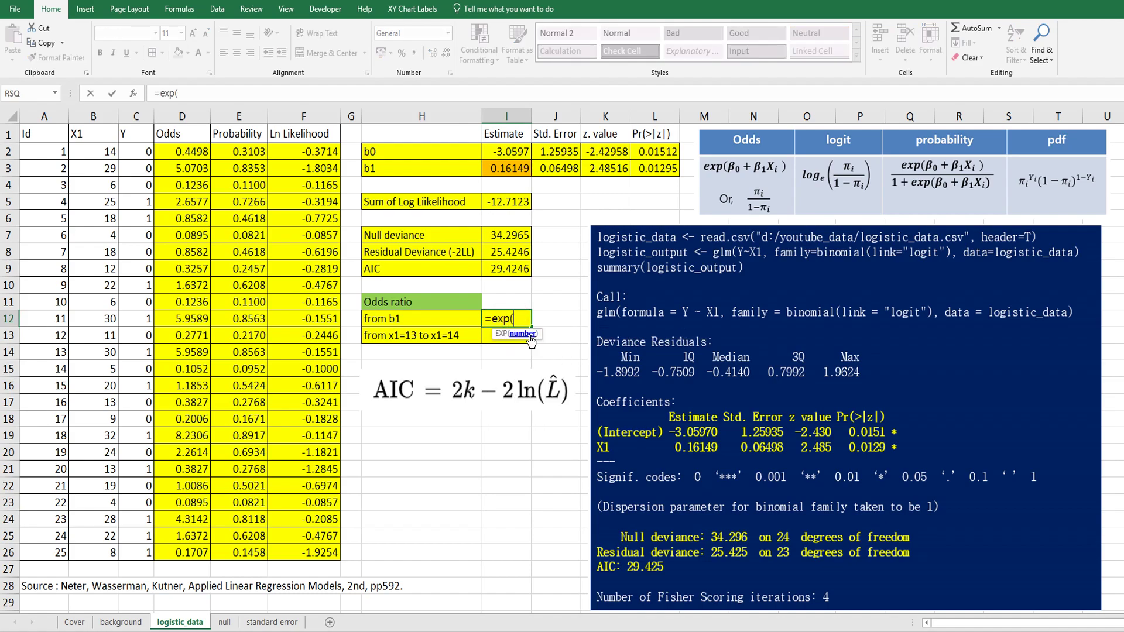
click(518, 168)
text())
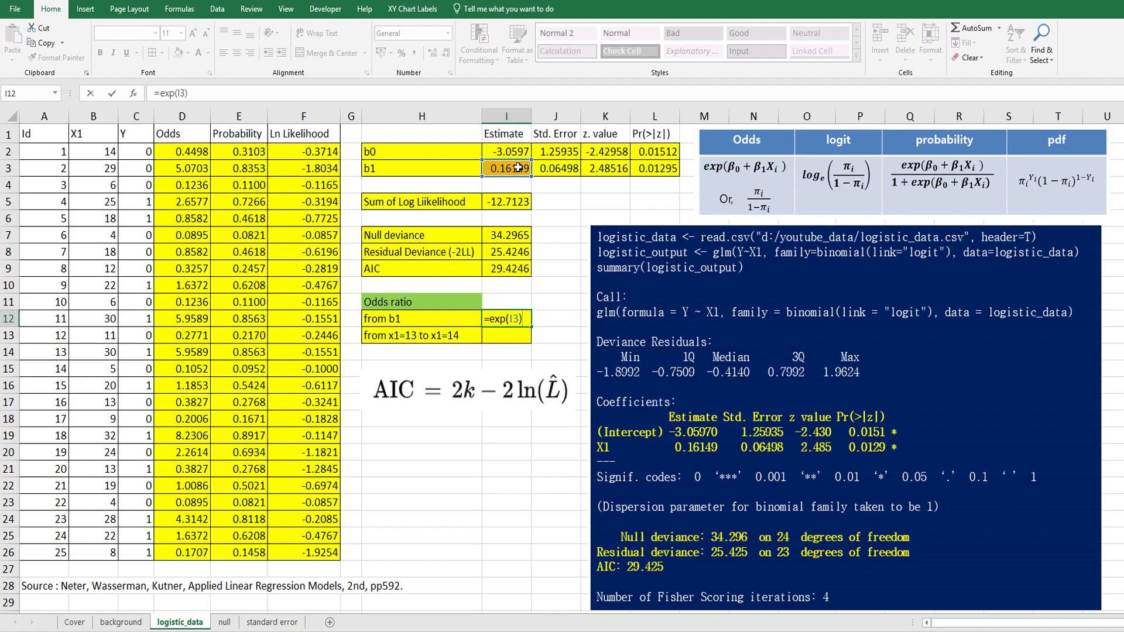
key(Return)
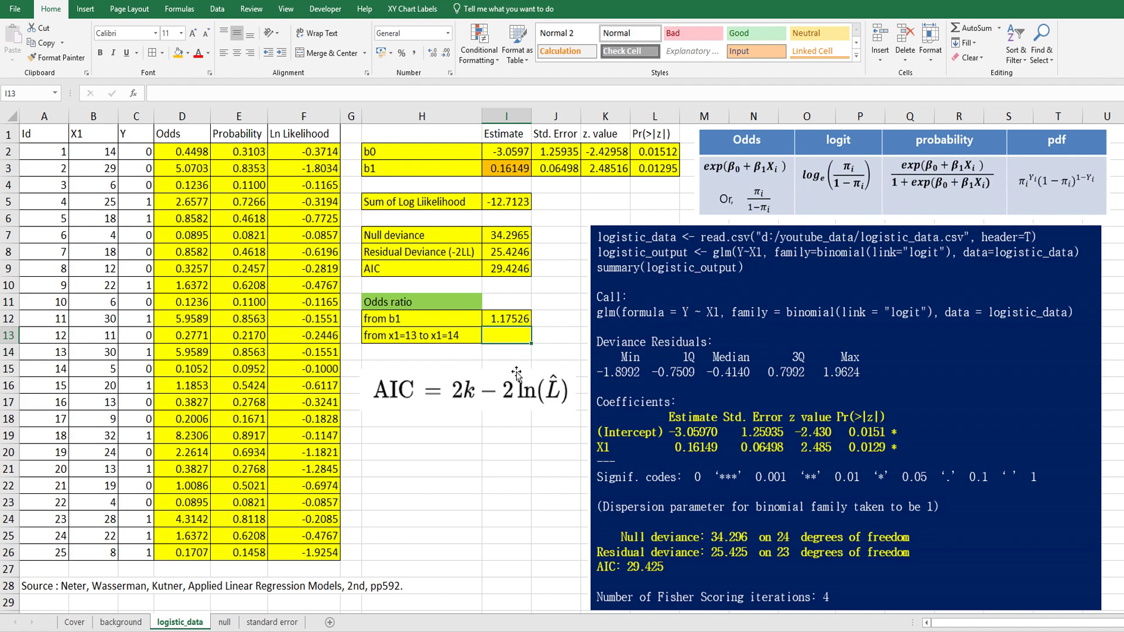
text(=)
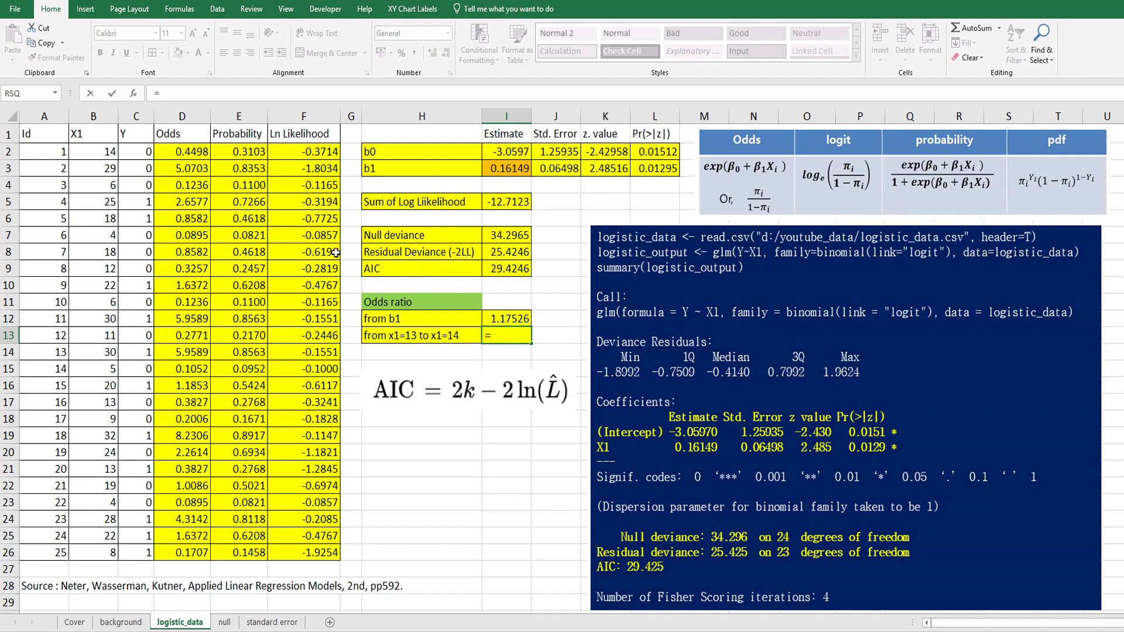
- Finish I13 as =D2/D17, dividing the x1=14 odds by the x1=13 odds for 1.17526
click(177, 153)
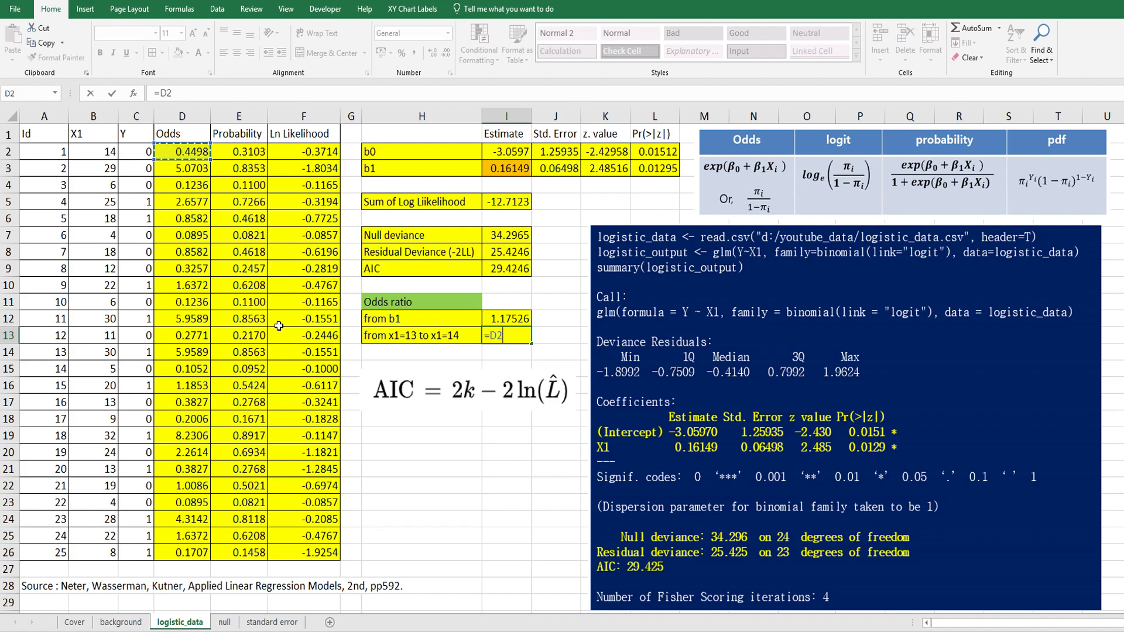
text(/)
click(184, 400)
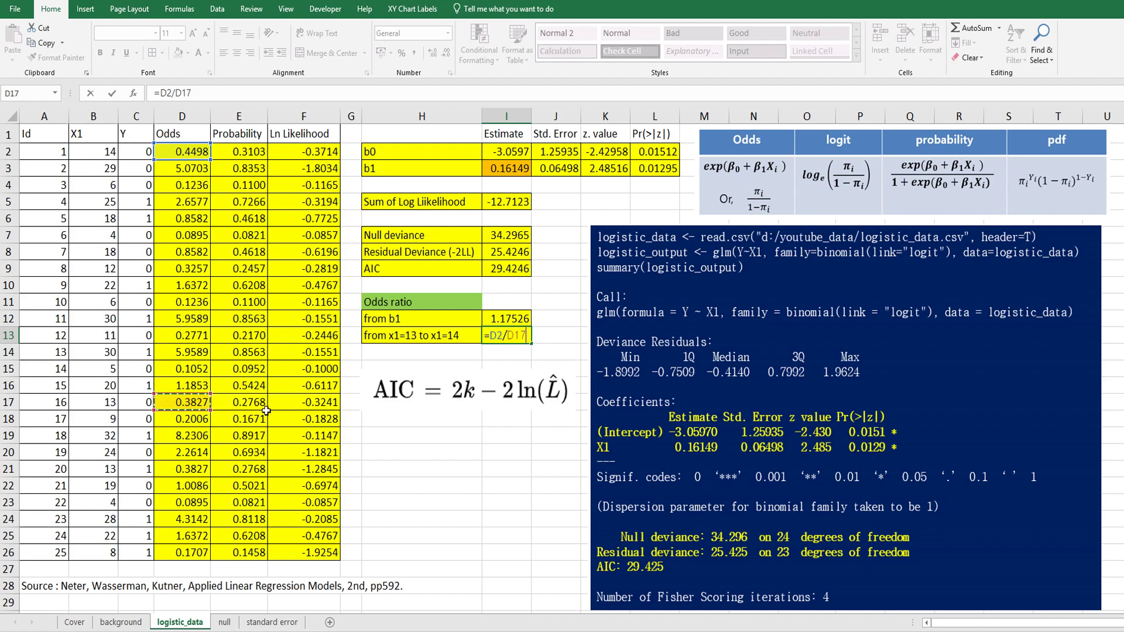
key(Return)
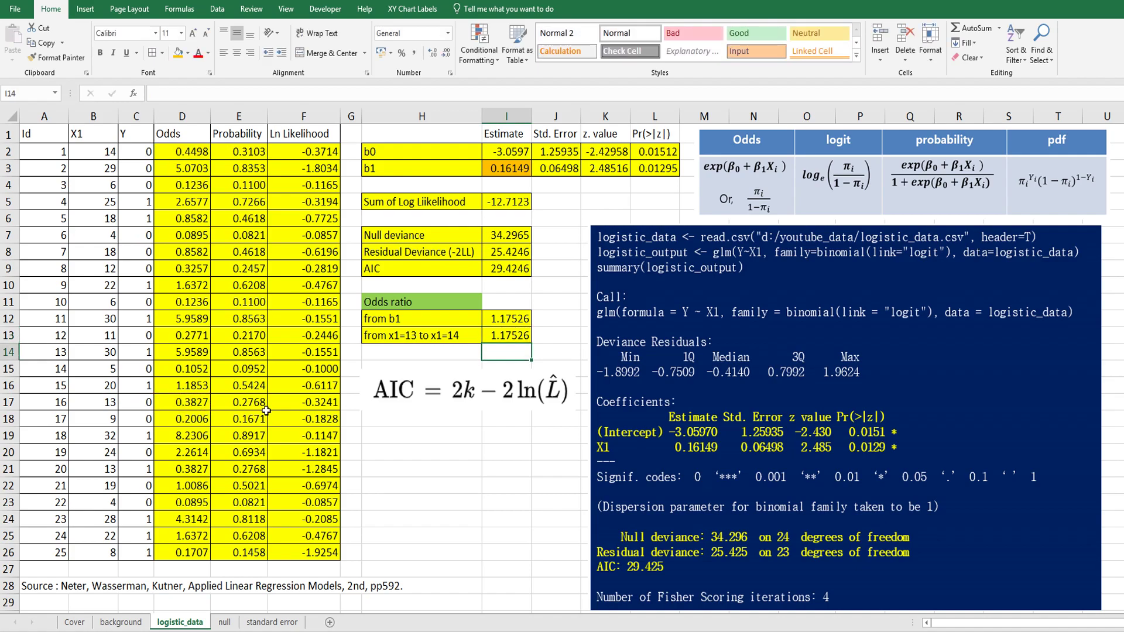
- Drag the AIC equation image down a few rows, then deselect it by clicking I15
drag(445, 402, 446, 451)
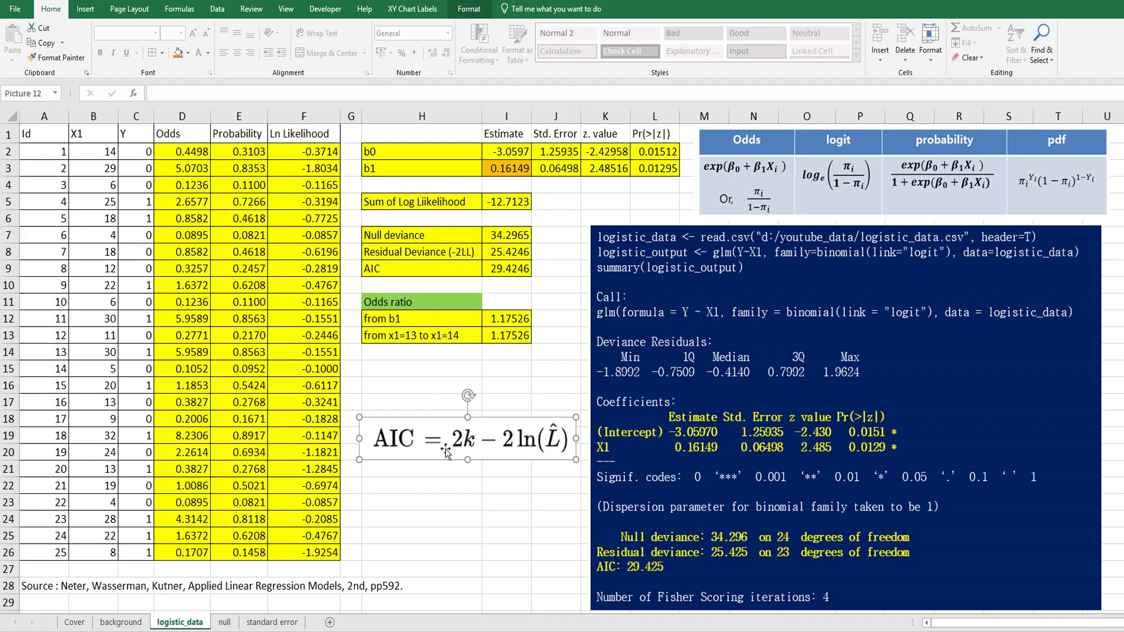
click(502, 364)
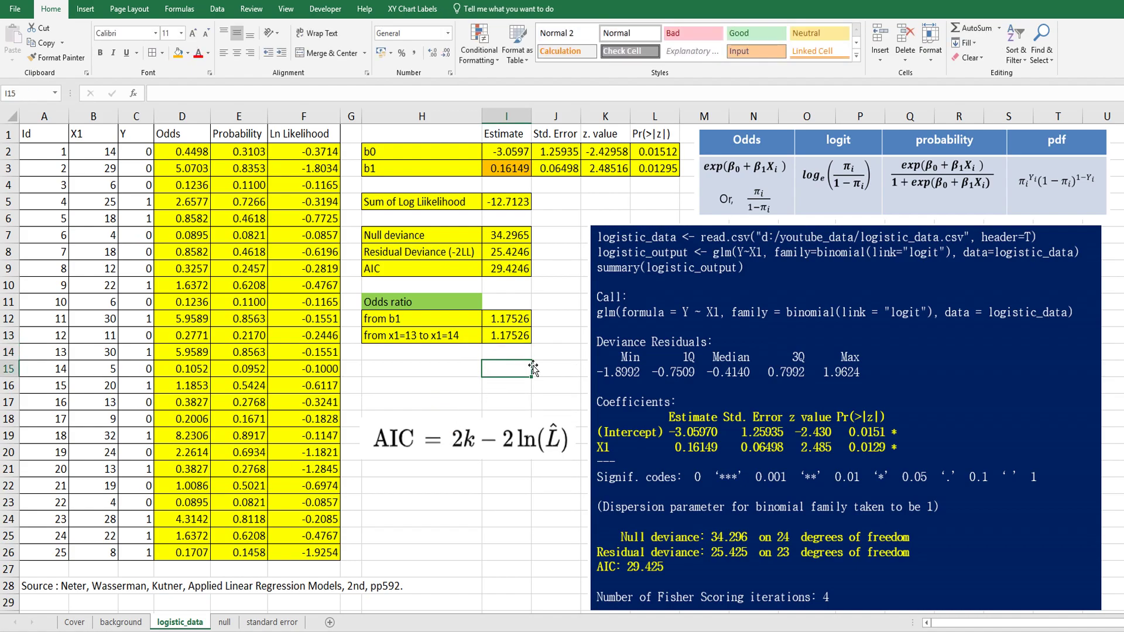